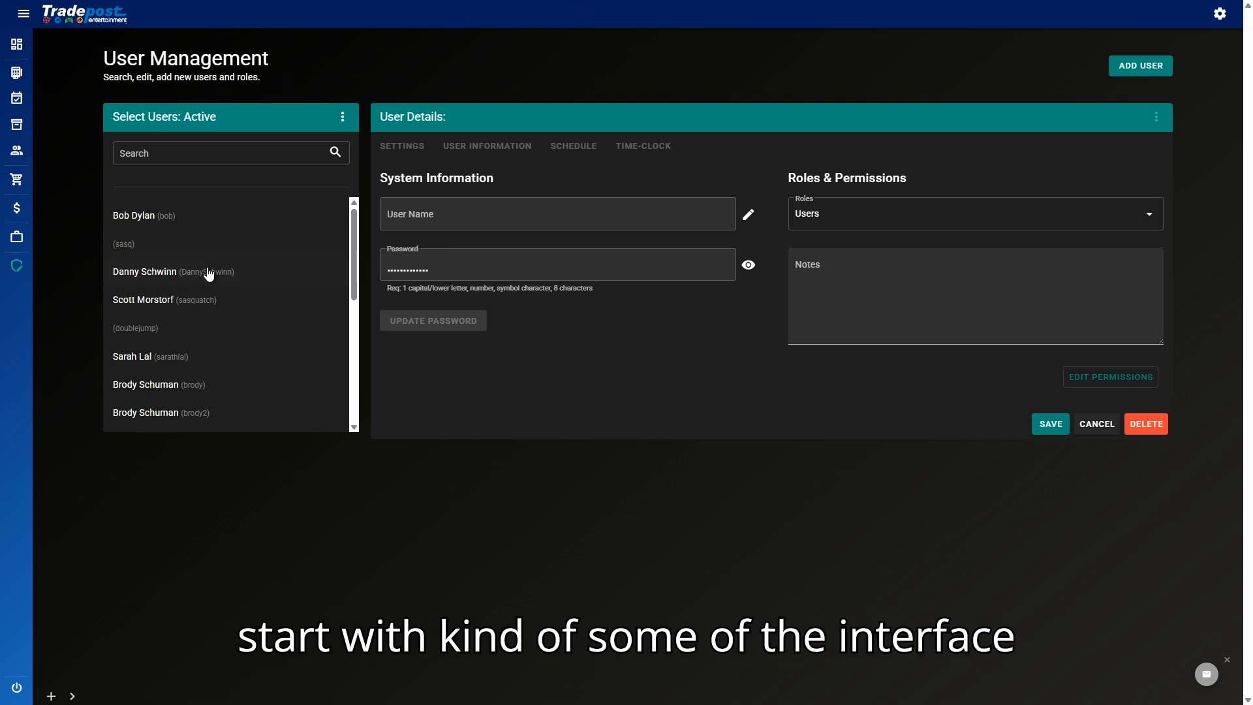
# Step: Add a new user with first name 'Testing User', last name 'For Youtube' and user name YoutubeTest
pyautogui.scroll(-1, 219, 339)
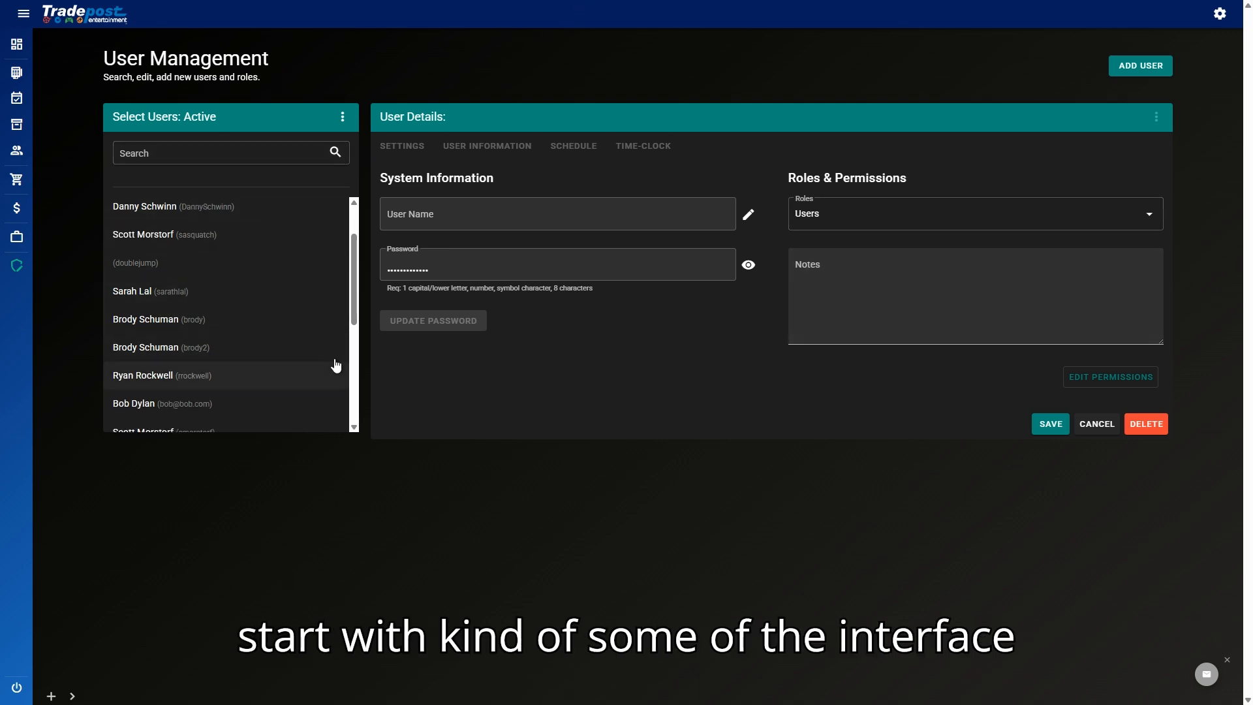
pyautogui.scroll(1, 242, 327)
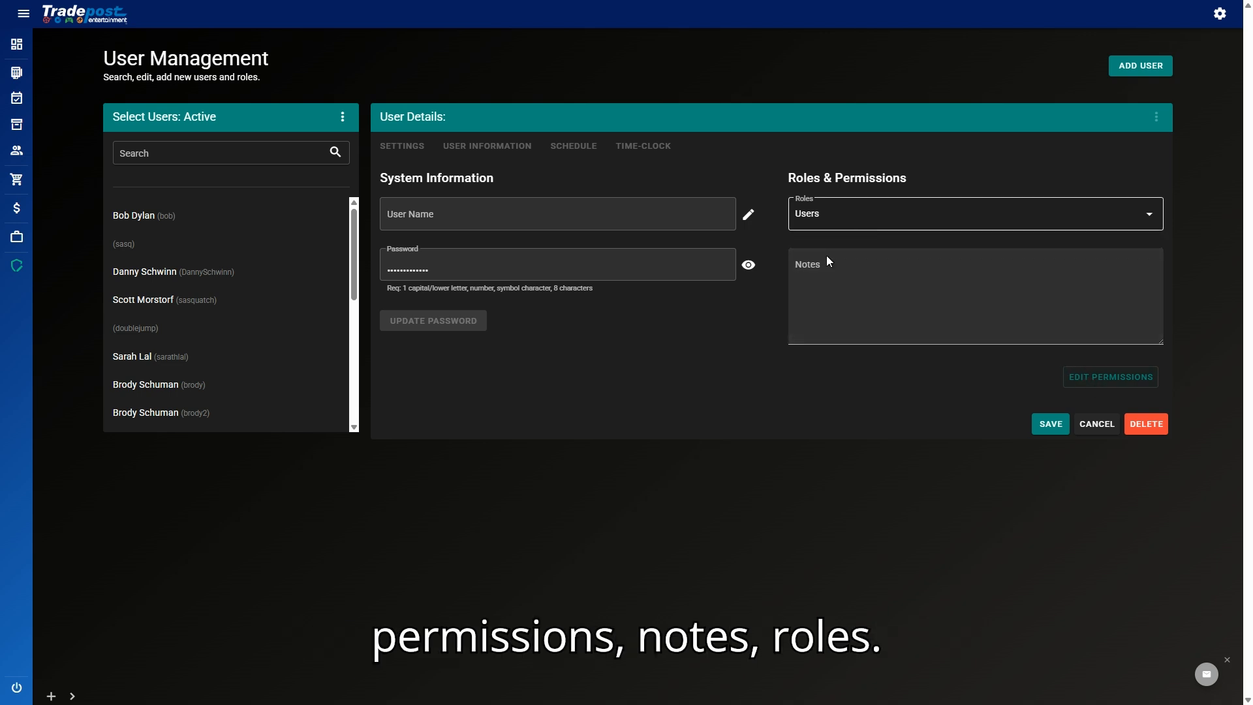
pyautogui.click(1118, 73)
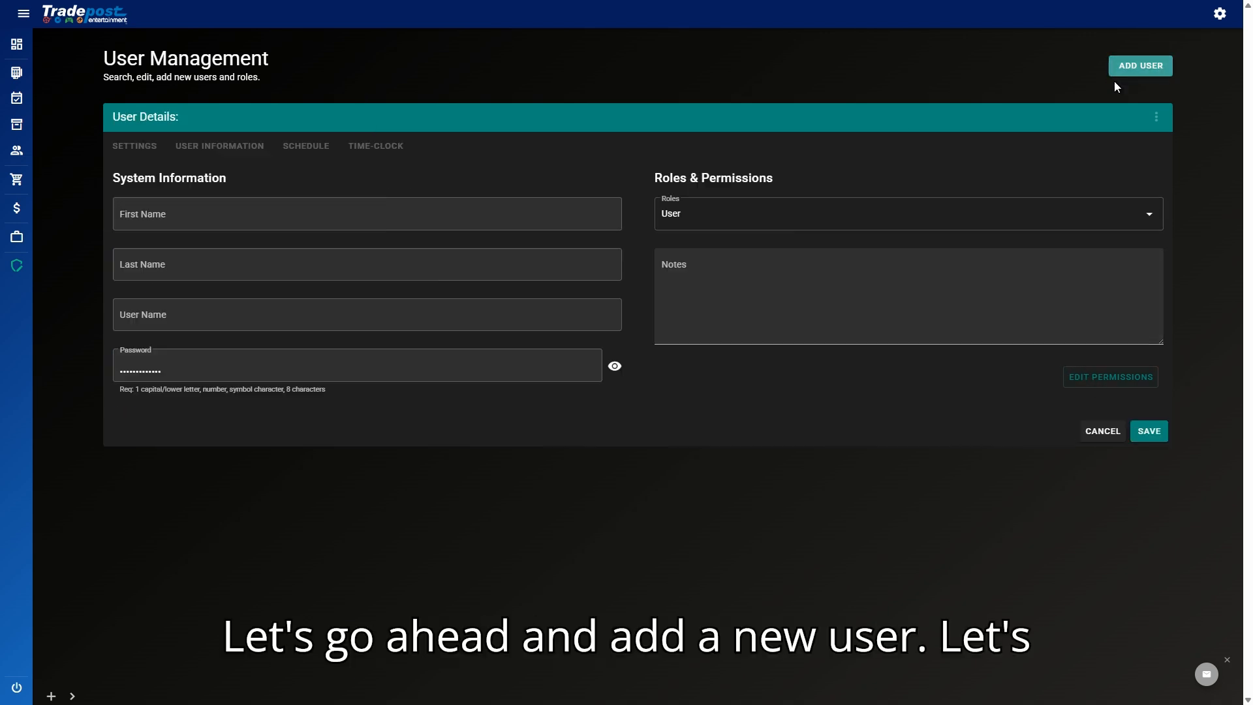
pyautogui.click(278, 209)
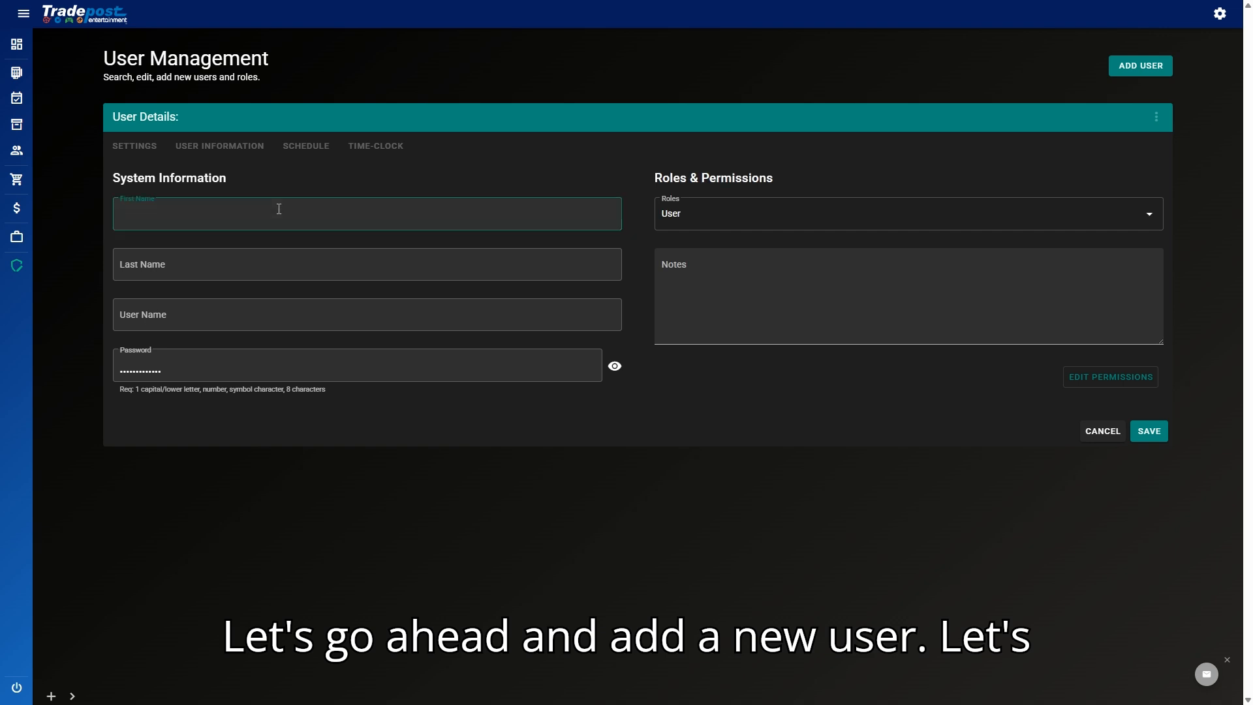
pyautogui.write('Testing User')
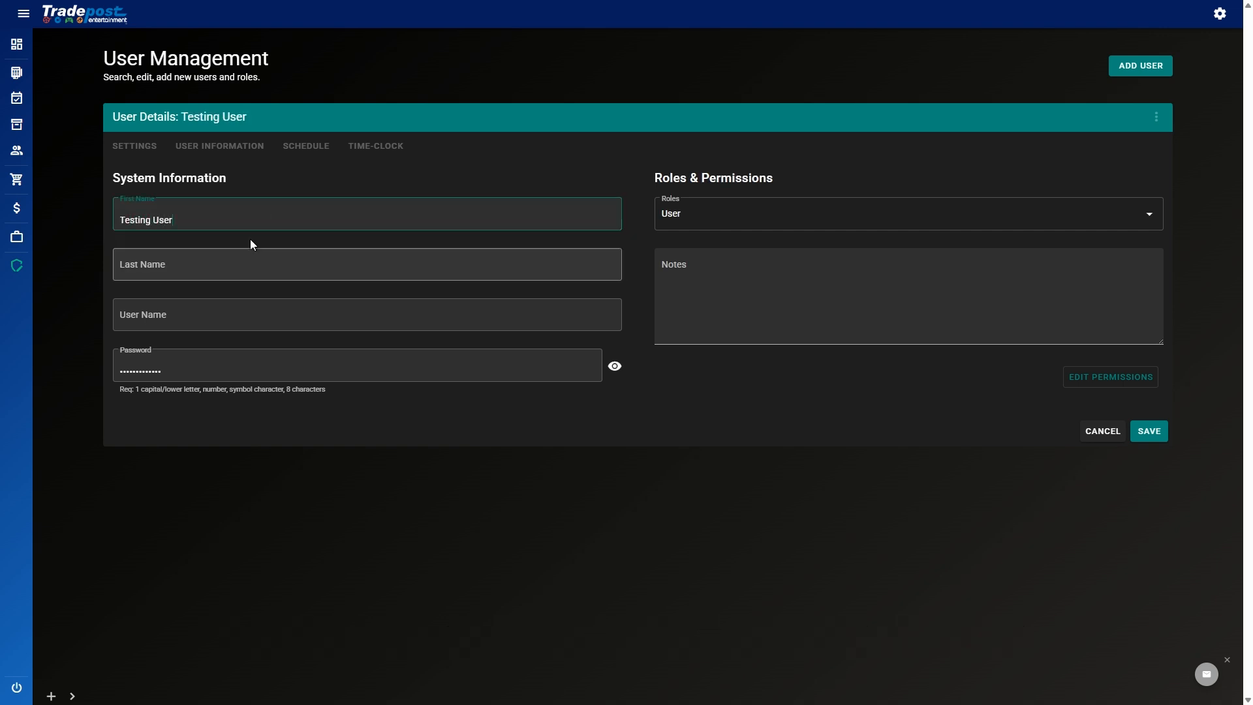
pyautogui.click(245, 262)
pyautogui.write('For Youtube')
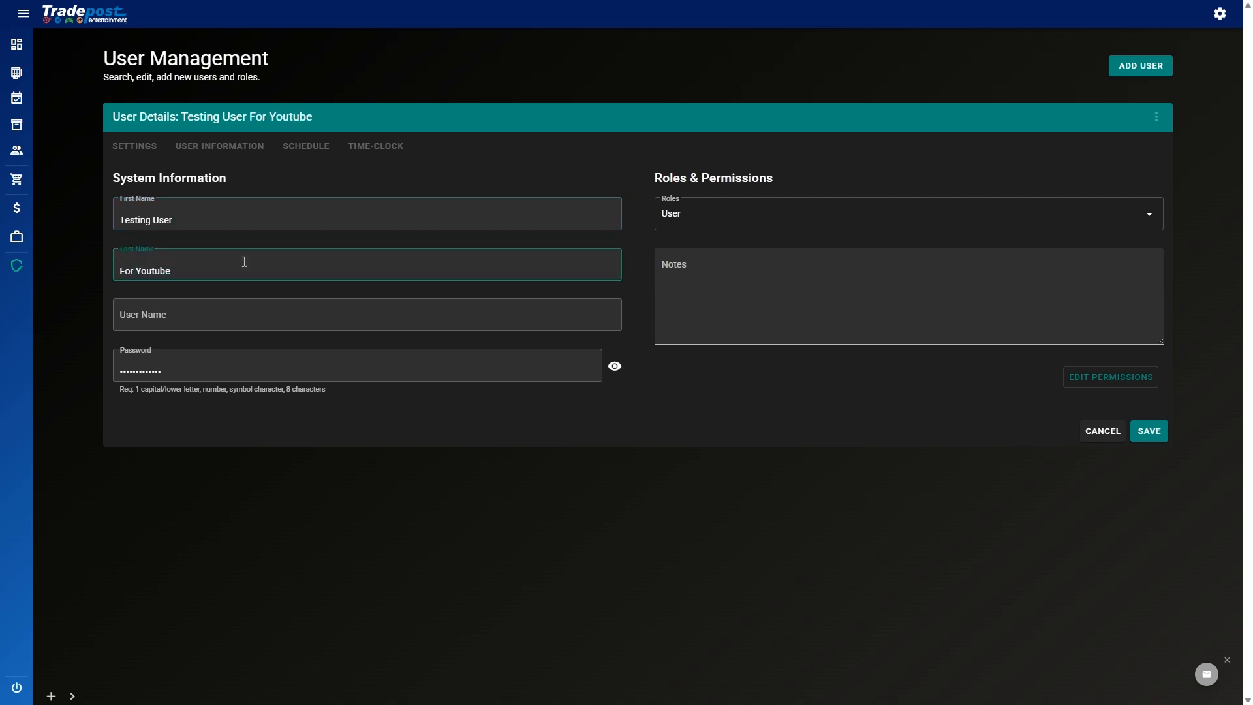
pyautogui.click(215, 308)
pyautogui.write('YoutubeTest')
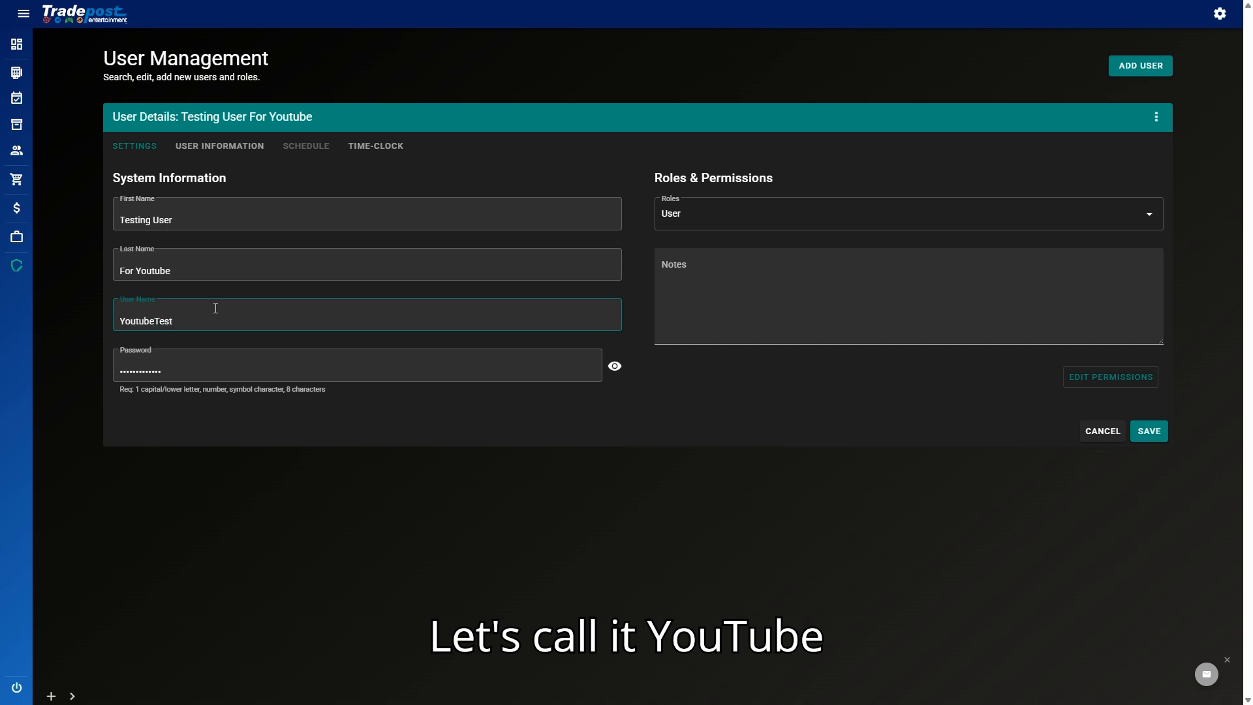
# Step: Clear the prefilled password and type a new password for the user
pyautogui.click(224, 366)
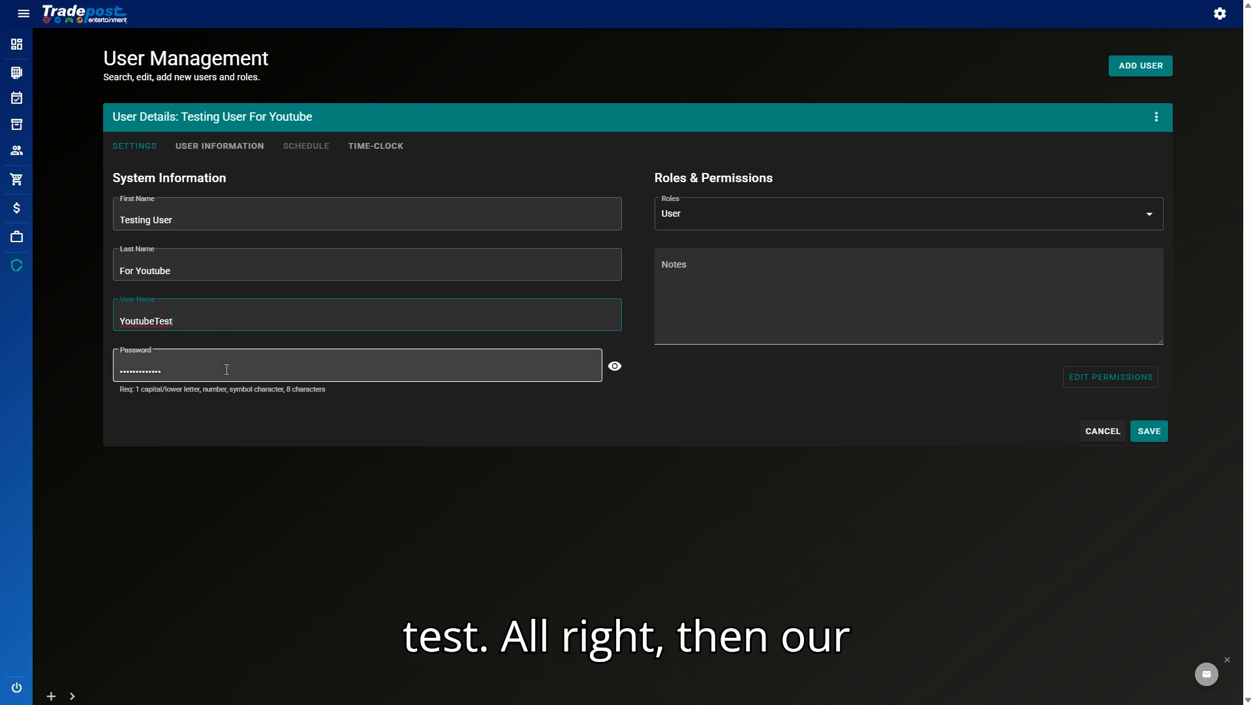
pyautogui.hotkey('ctrl', 'a')
pyautogui.press('BackSpace')
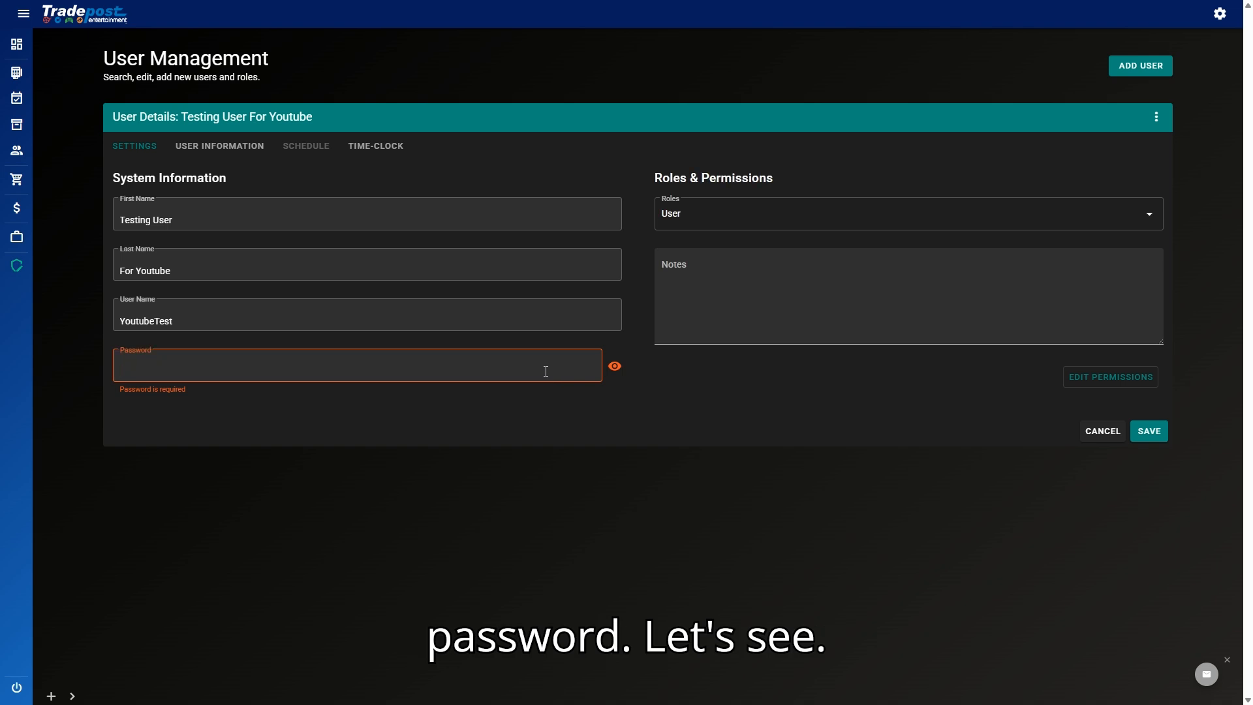
pyautogui.write('T')
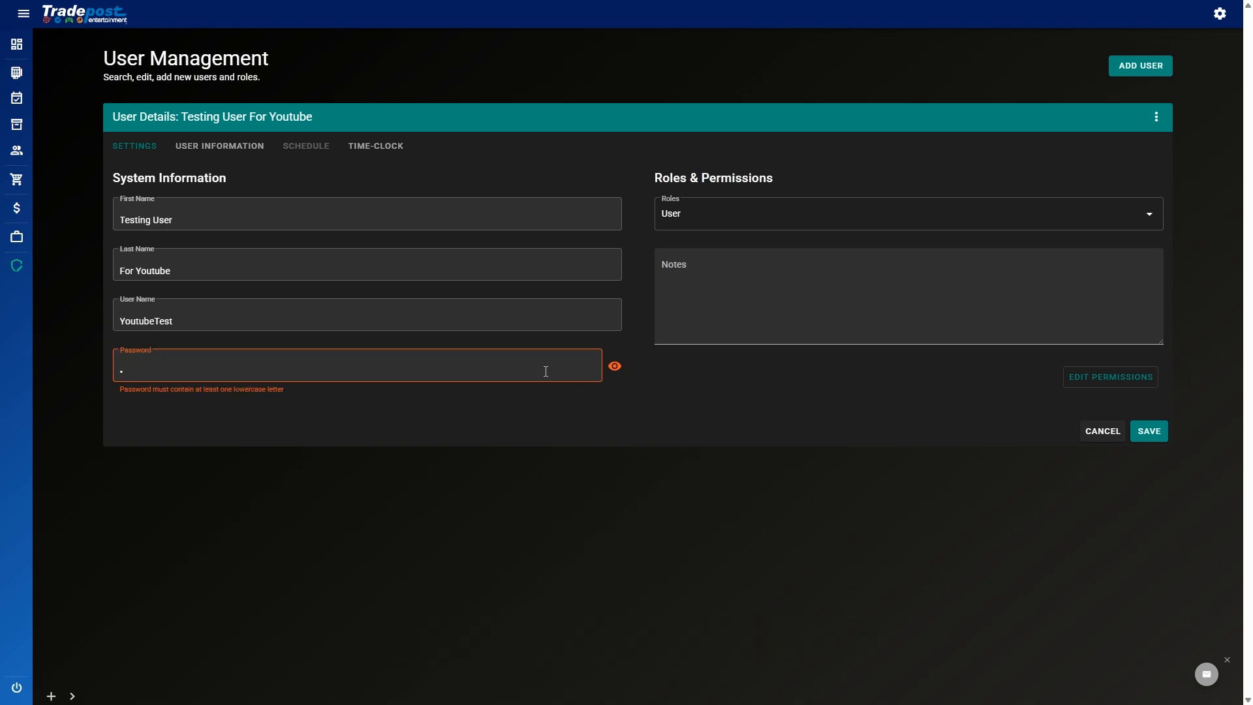
pyautogui.press('BackSpace')
pyautogui.write('•••••')
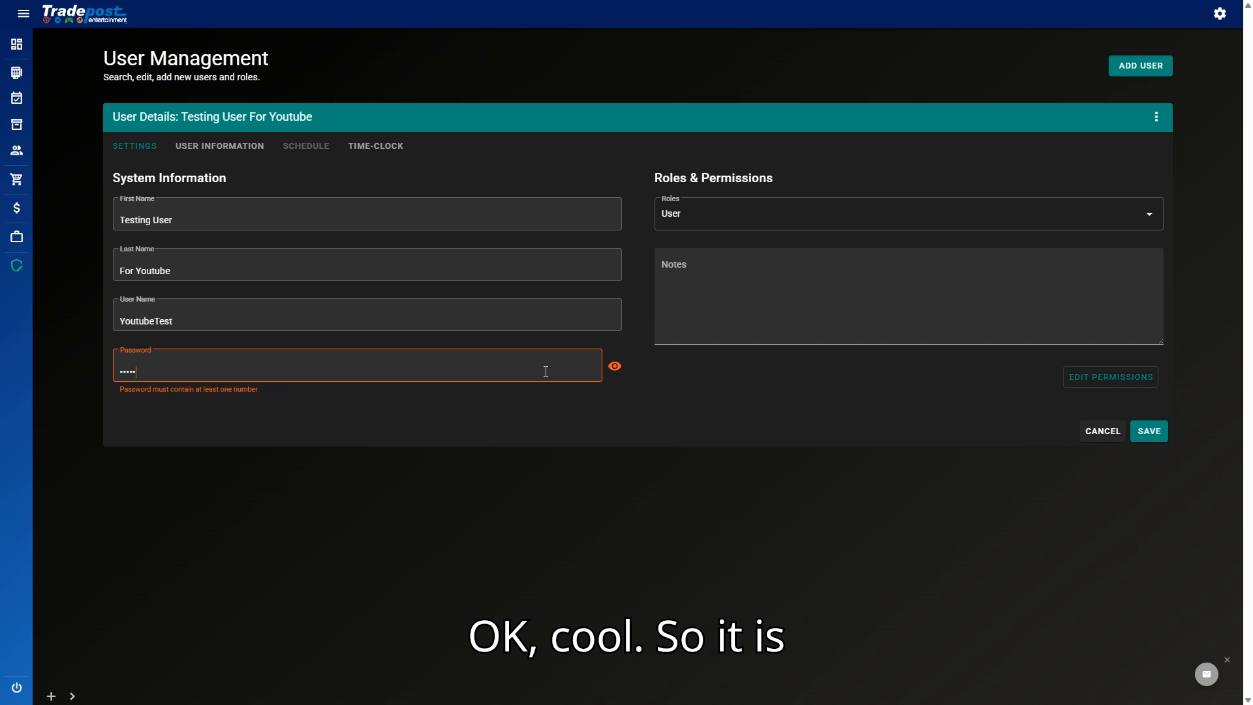
pyautogui.write('•••')
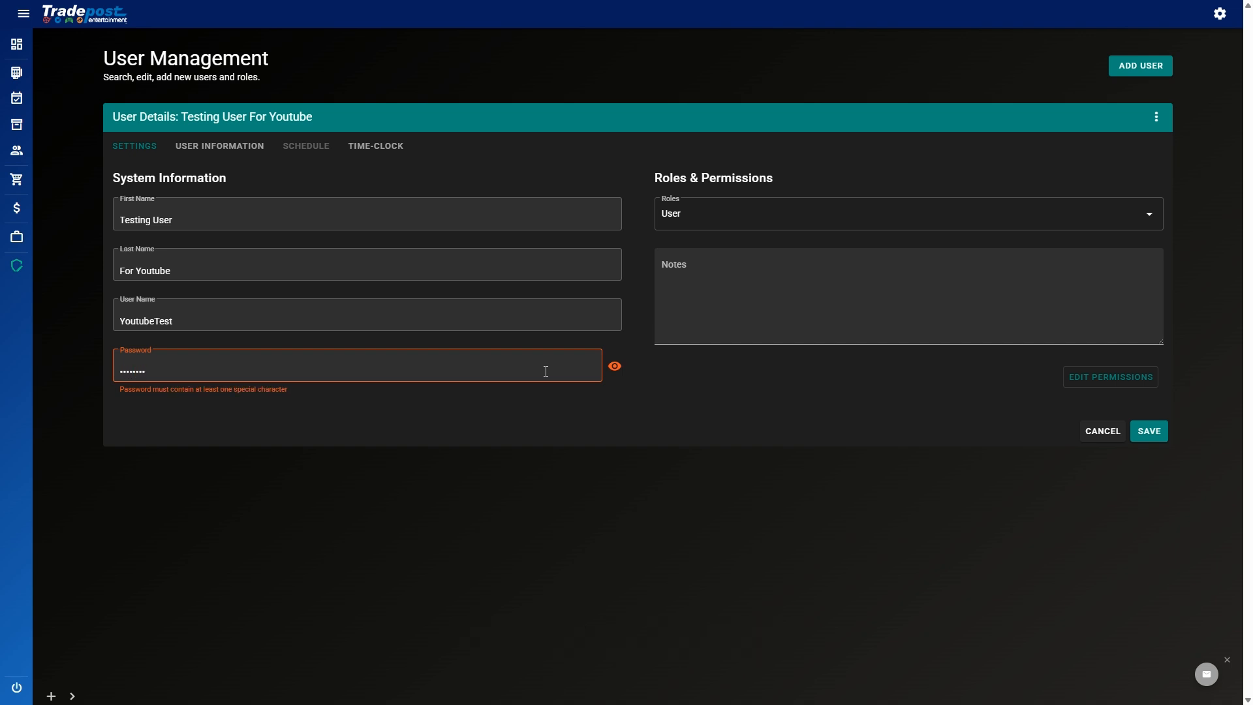
pyautogui.click(561, 413)
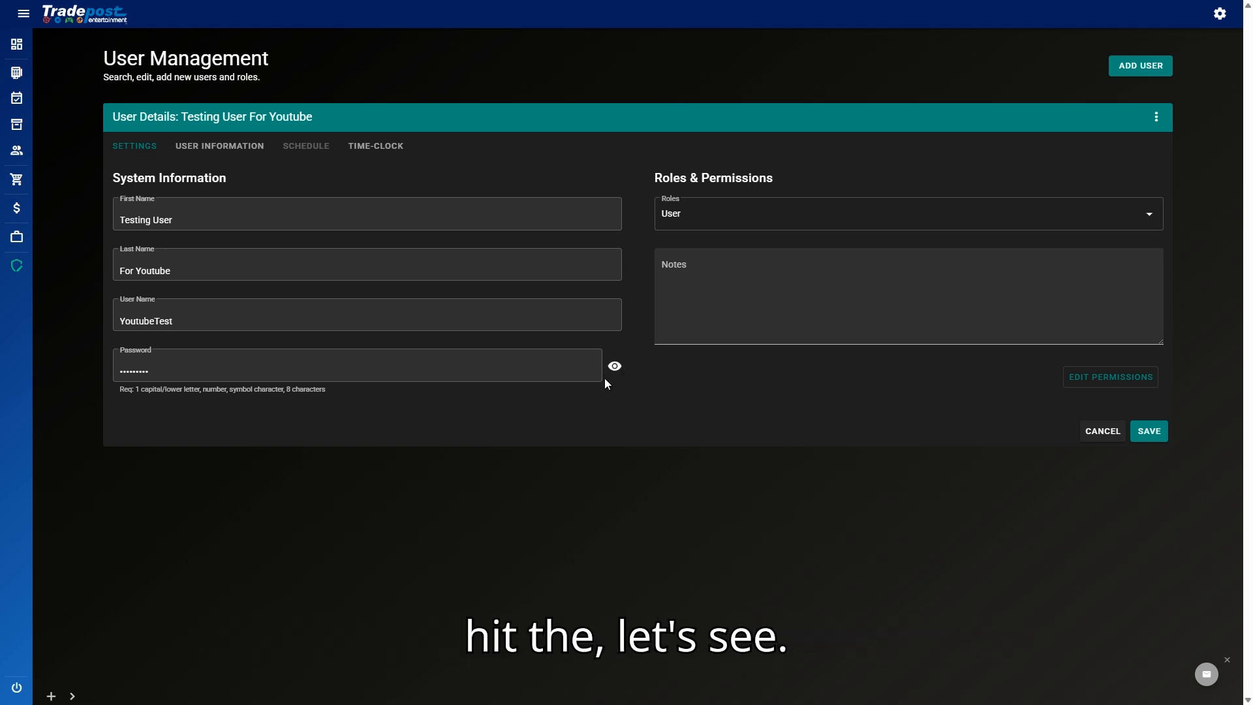
# Step: Replace the password, using the show/hide toggle to check it, then retype it
pyautogui.moveTo(580, 371); pyautogui.dragTo(79, 374)
pyautogui.press('BackSpace')
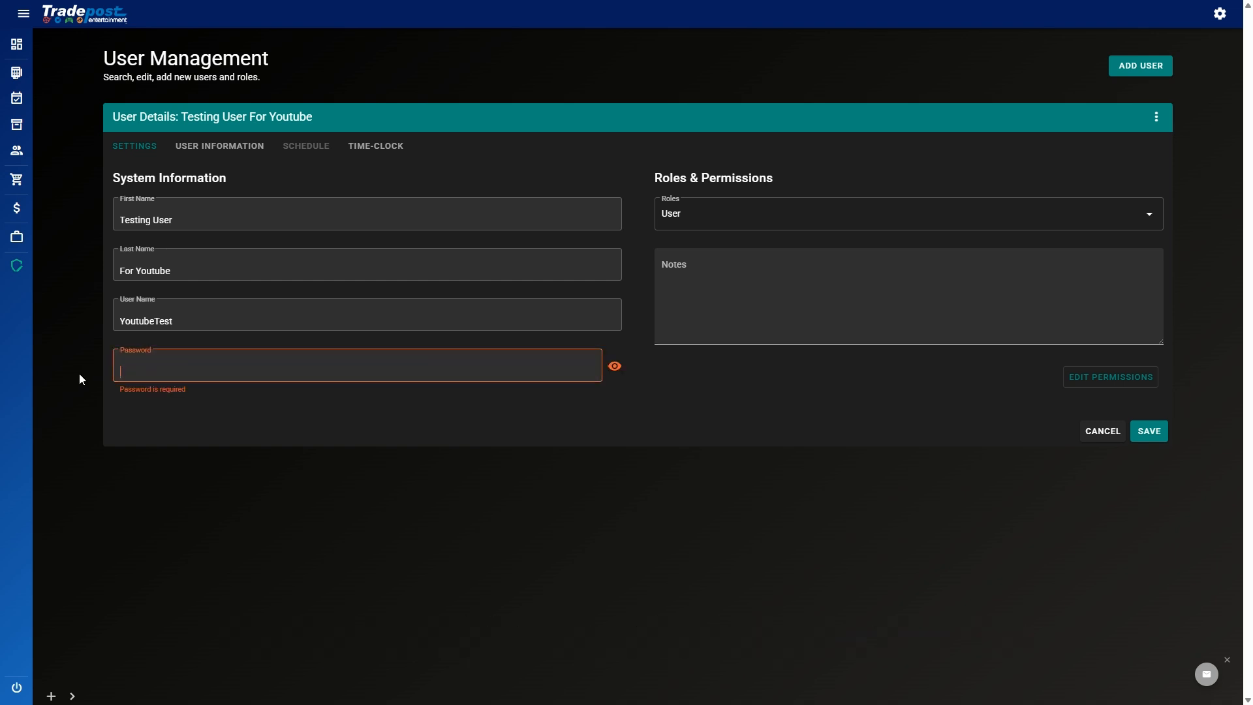
pyautogui.write('hello')
pyautogui.press('BackSpace')
pyautogui.press('BackSpace')
pyautogui.press('BackSpace')
pyautogui.press('BackSpace')
pyautogui.press('BackSpace')
pyautogui.write('•••••••')
pyautogui.click(615, 368)
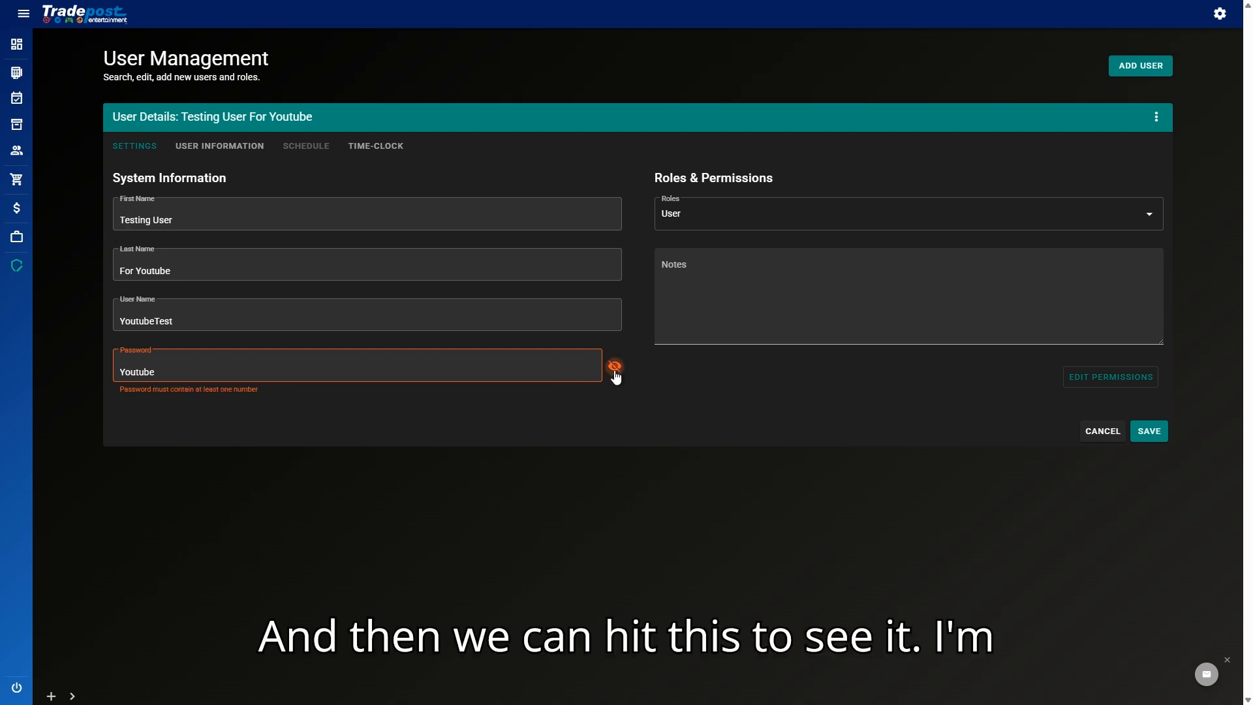
pyautogui.click(614, 367)
pyautogui.click(483, 360)
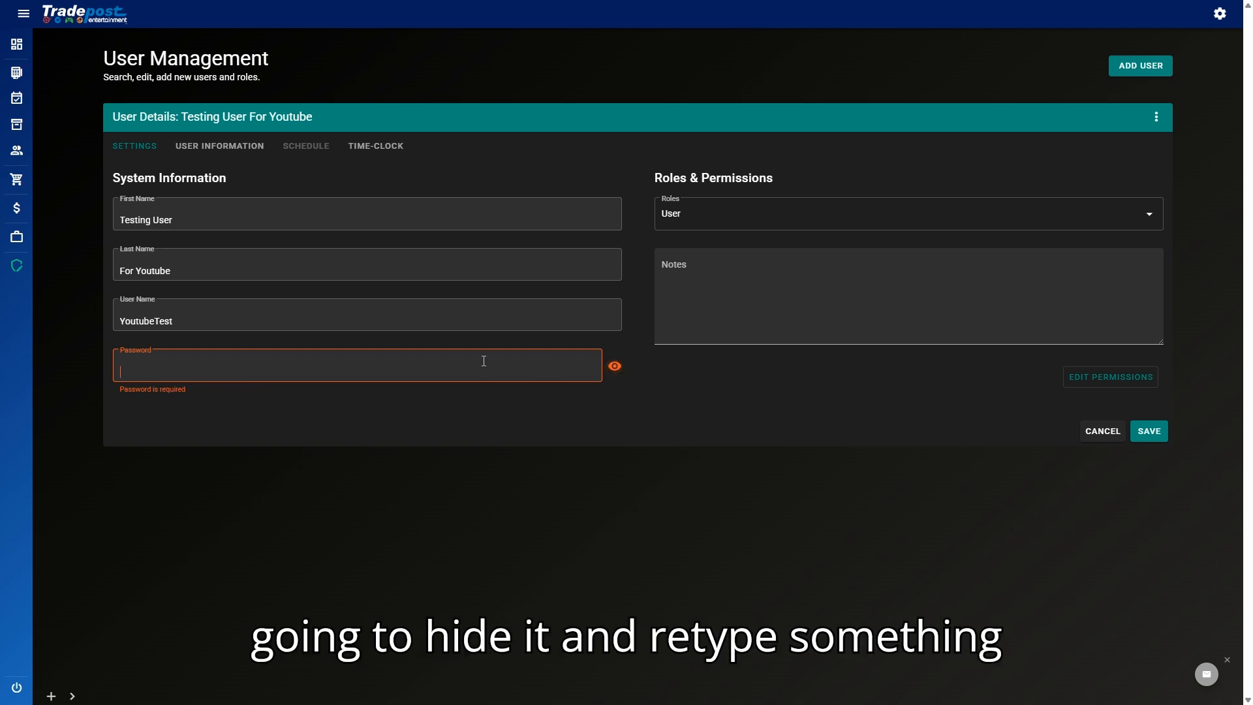
pyautogui.write('•••••••••')
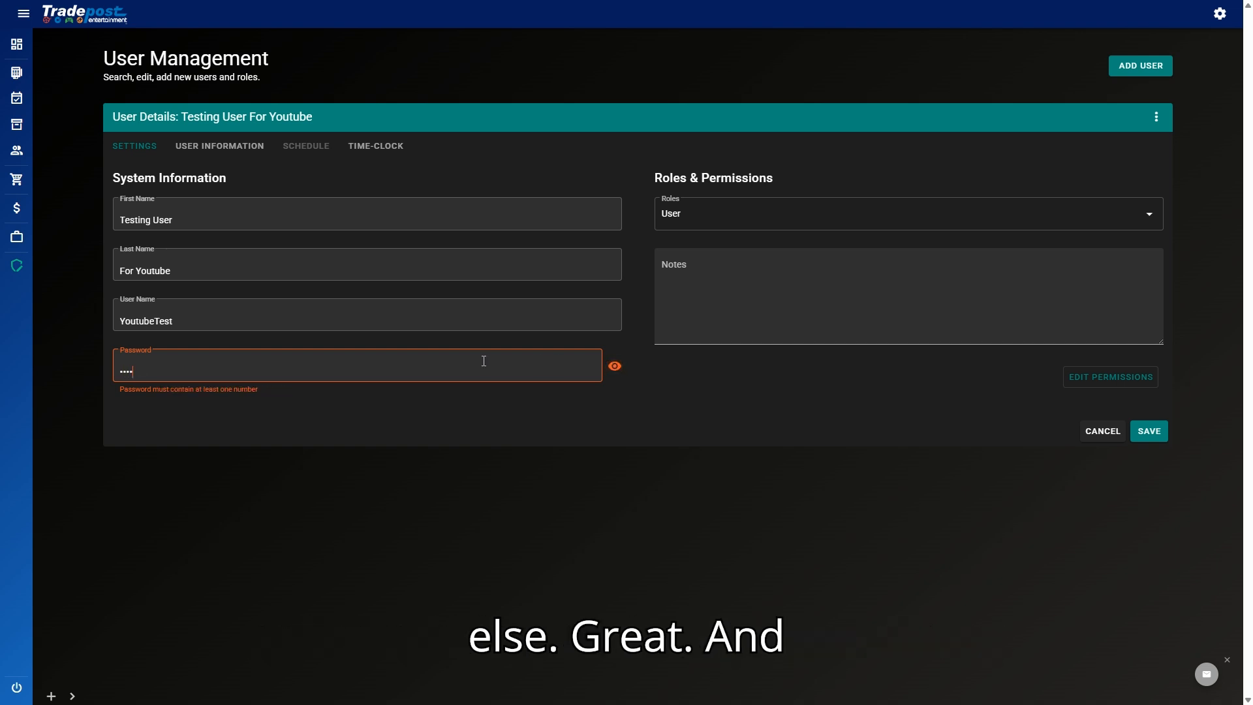
pyautogui.click(731, 221)
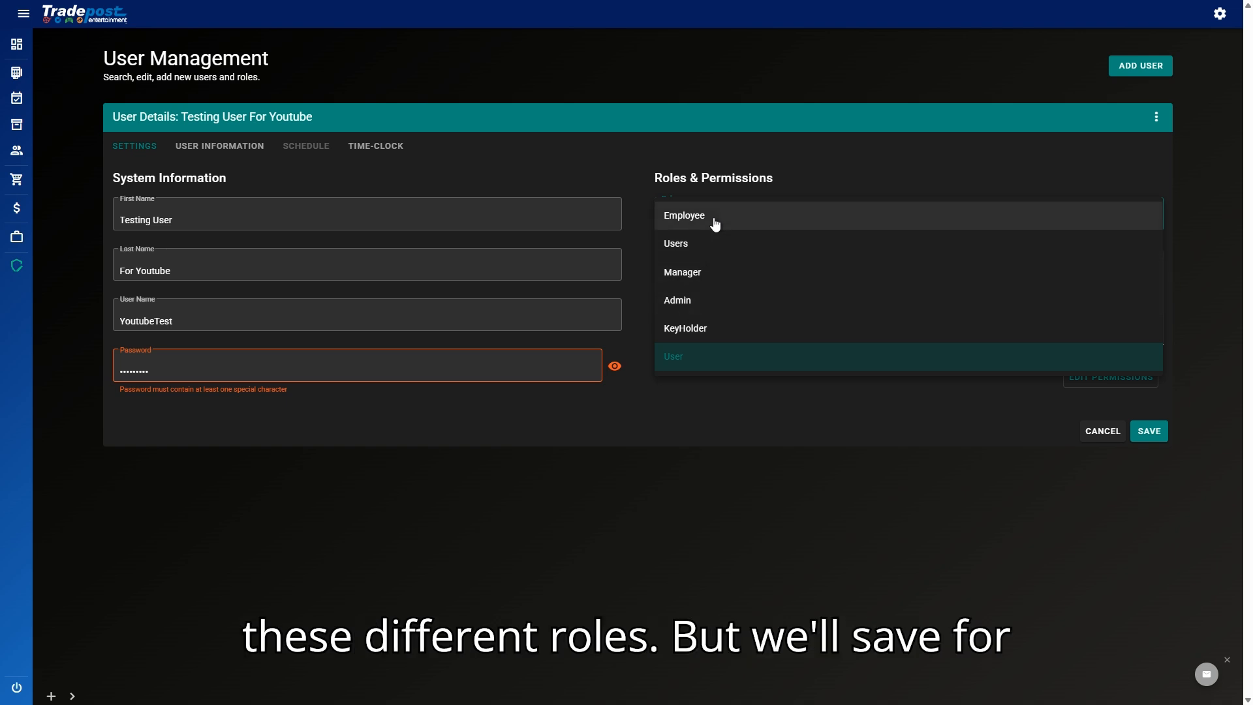
# Step: Give the new user the Admin role, save its permissions, and save the user record
pyautogui.click(716, 303)
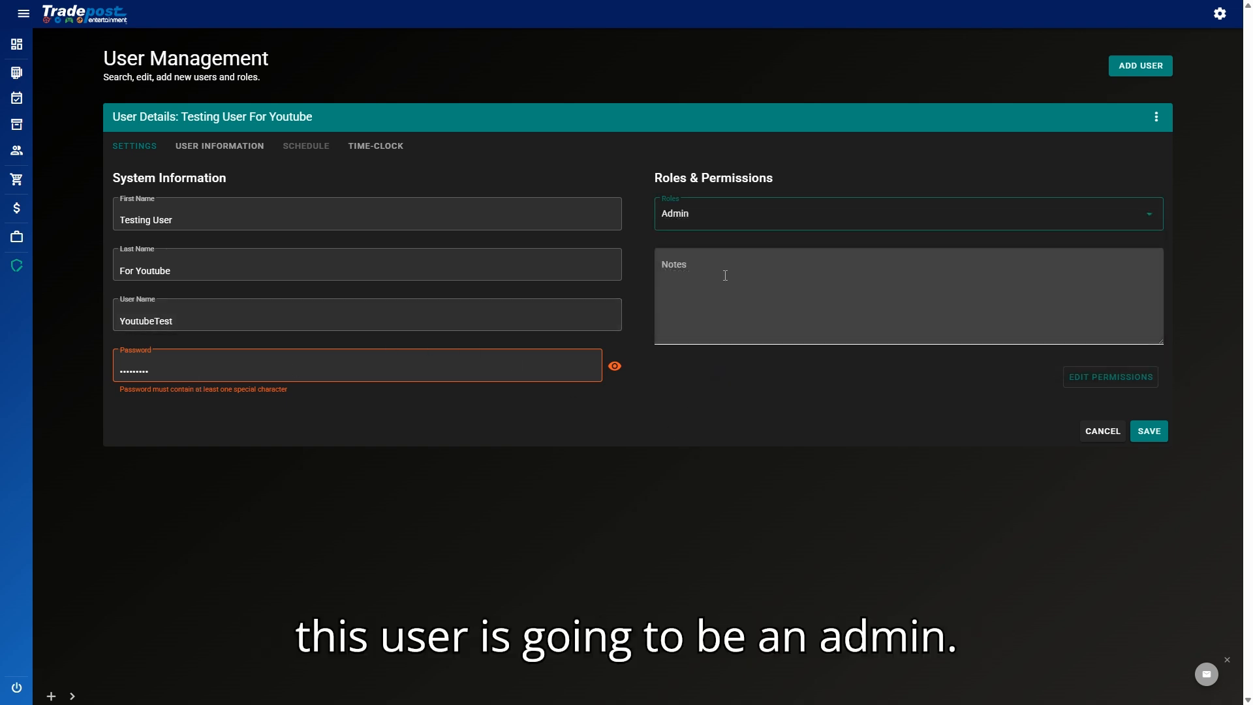
pyautogui.click(1120, 385)
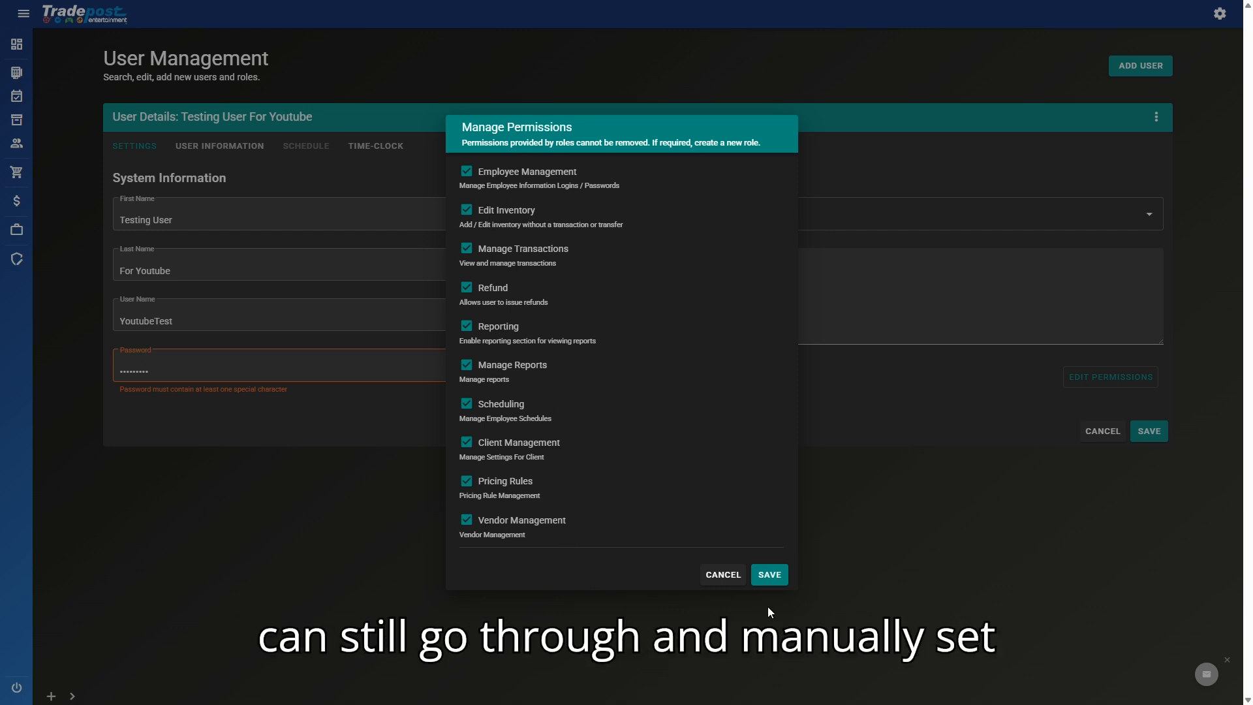
pyautogui.click(775, 575)
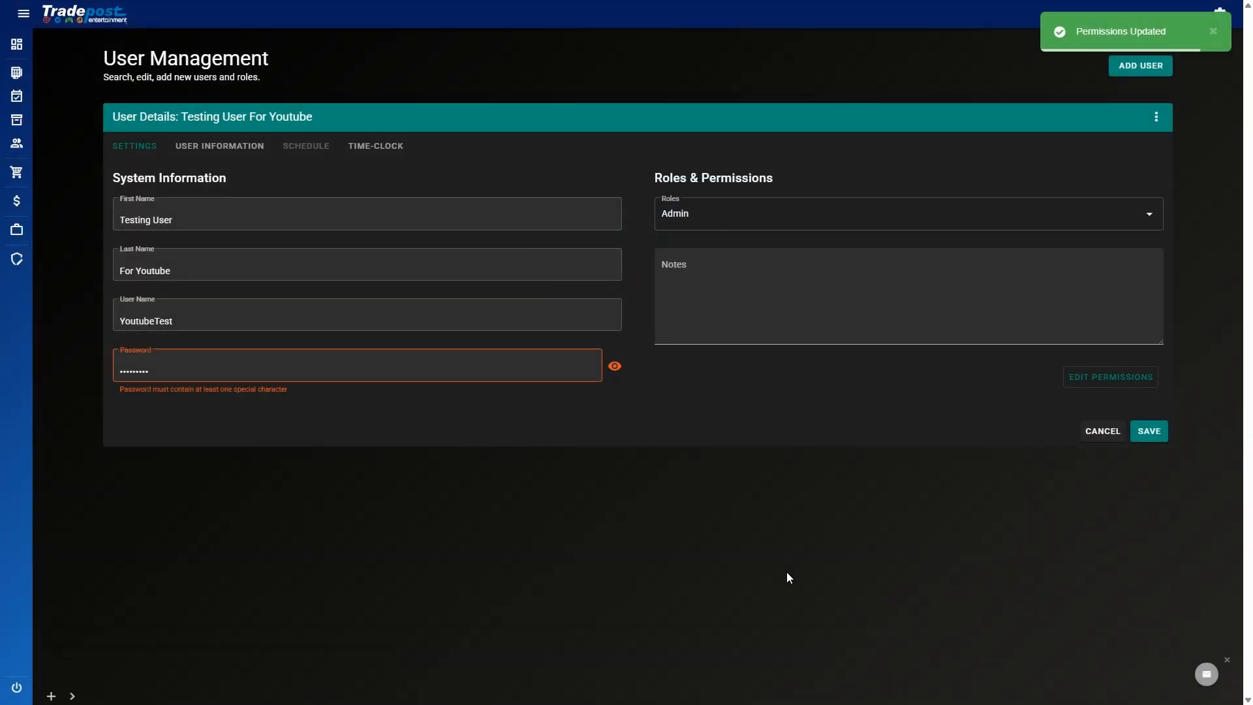
pyautogui.click(1153, 436)
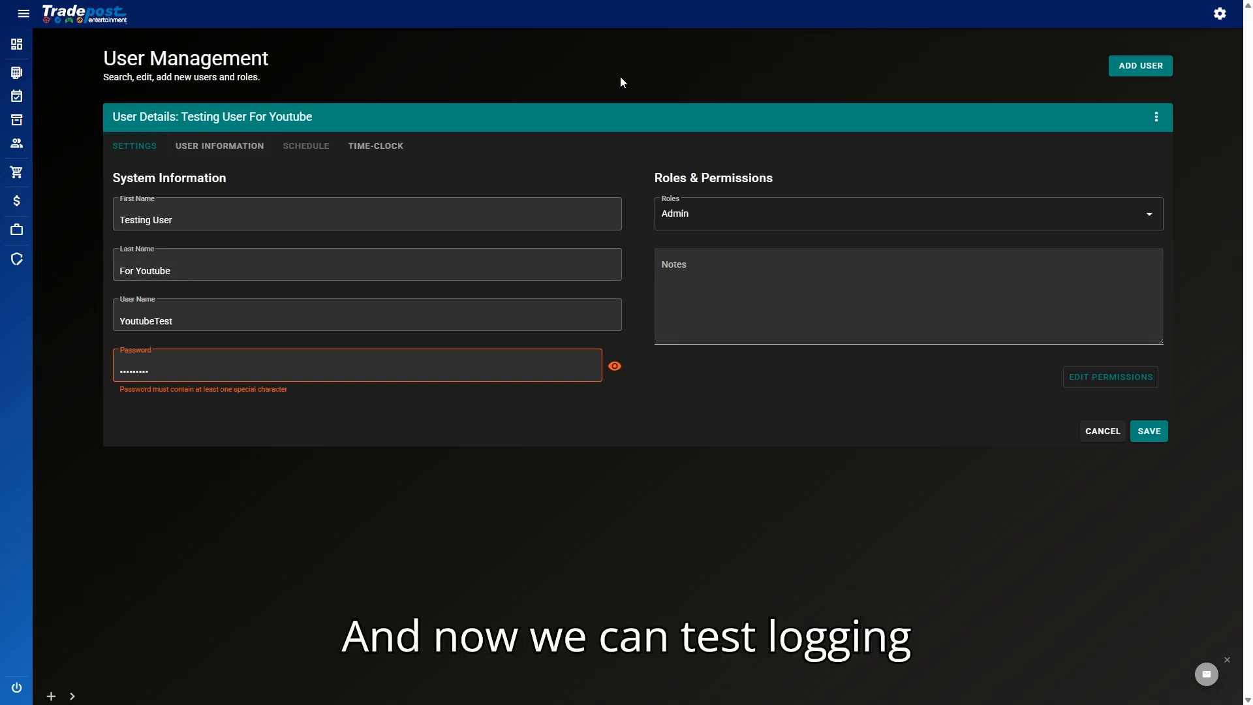
pyautogui.click(19, 689)
# Step: Sign in with user name YoutubeTest and its password
pyautogui.click(550, 321)
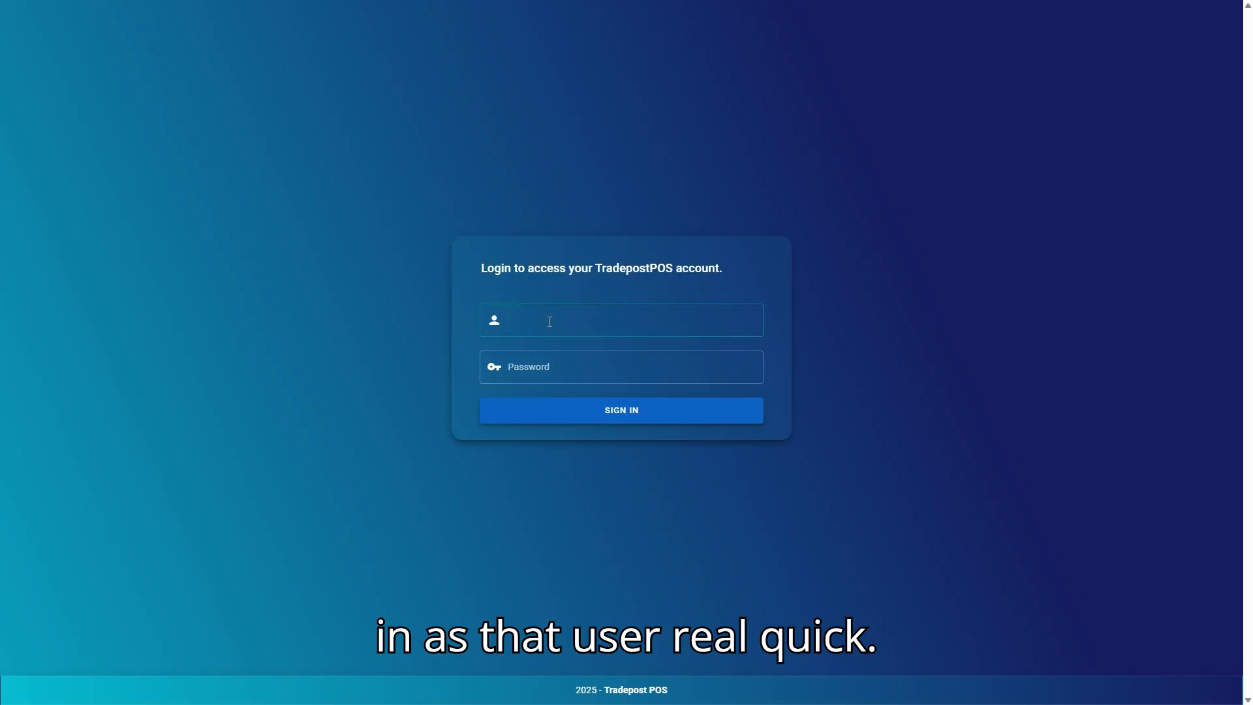
pyautogui.write('YoutubeTest')
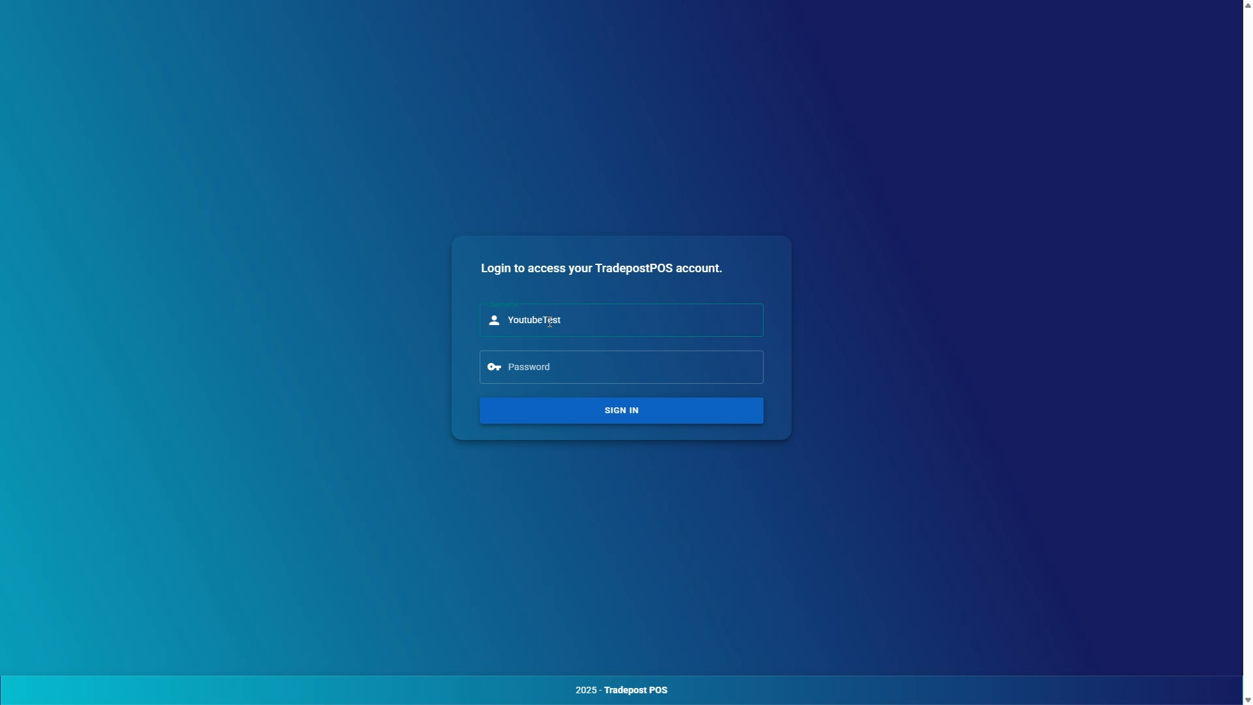
pyautogui.press('Tab')
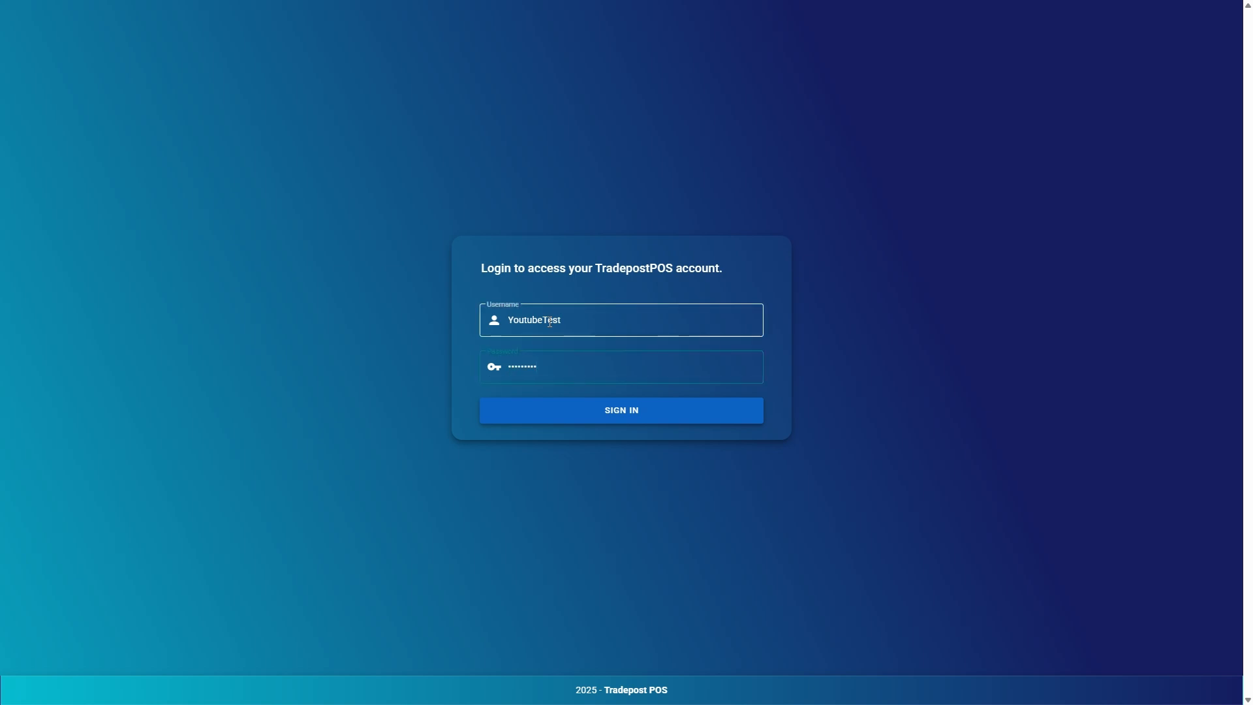
pyautogui.press('Return')
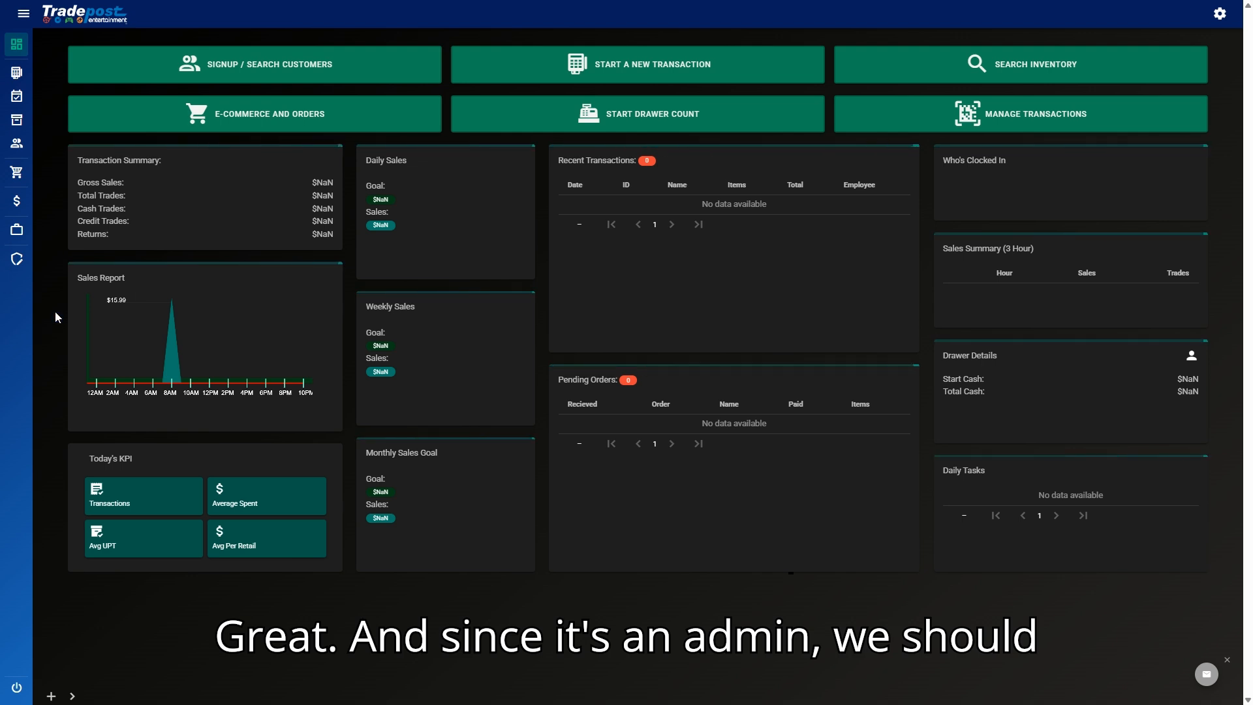
# Step: Open Management > Users and collapse the navigation sidebar
pyautogui.click(17, 259)
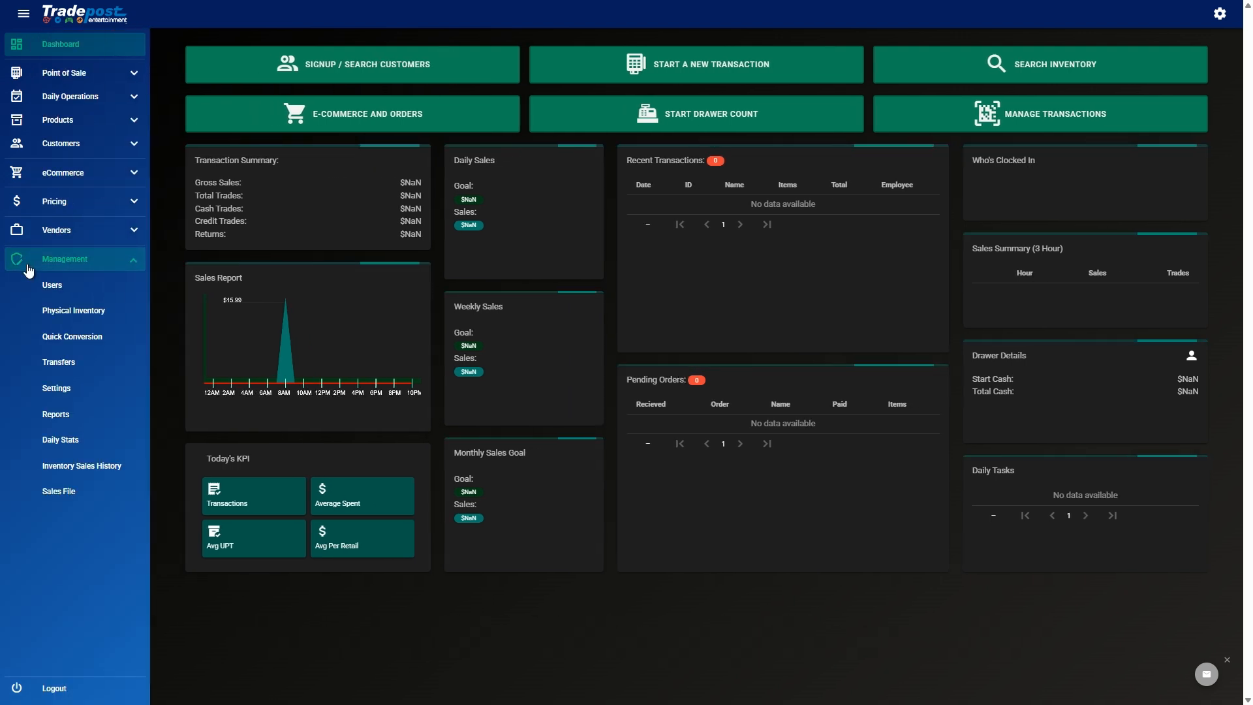
pyautogui.click(45, 287)
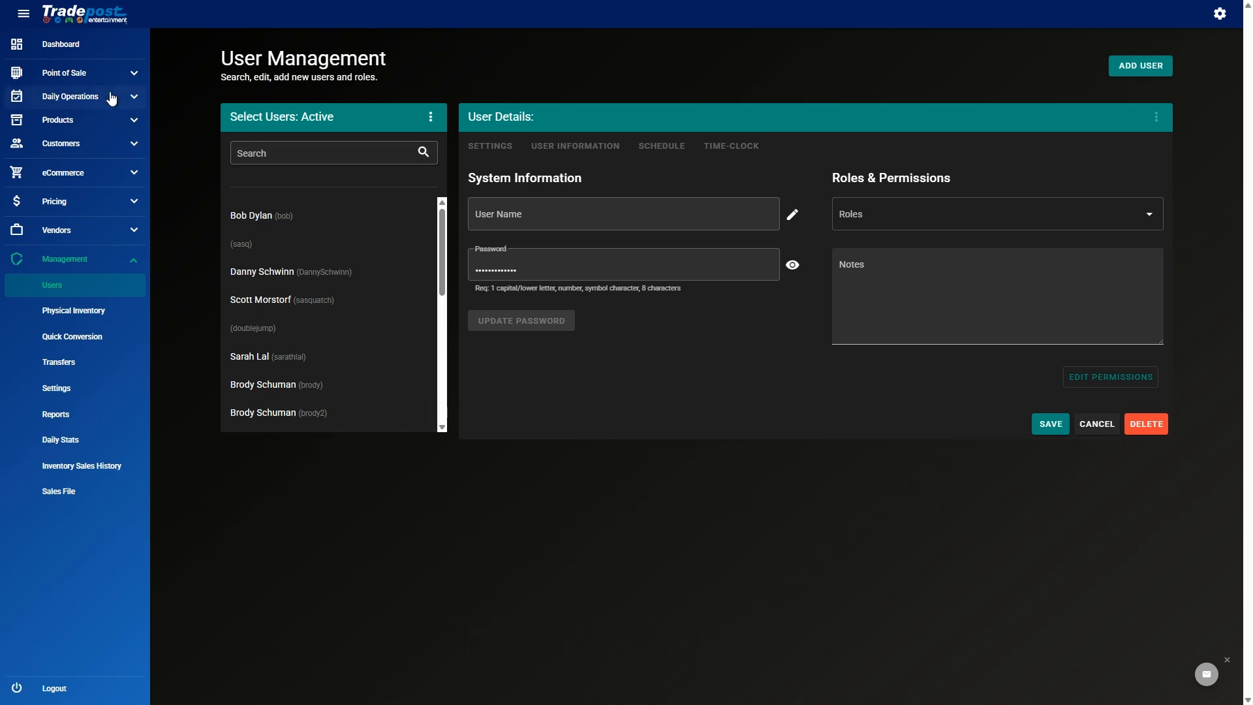
pyautogui.click(24, 13)
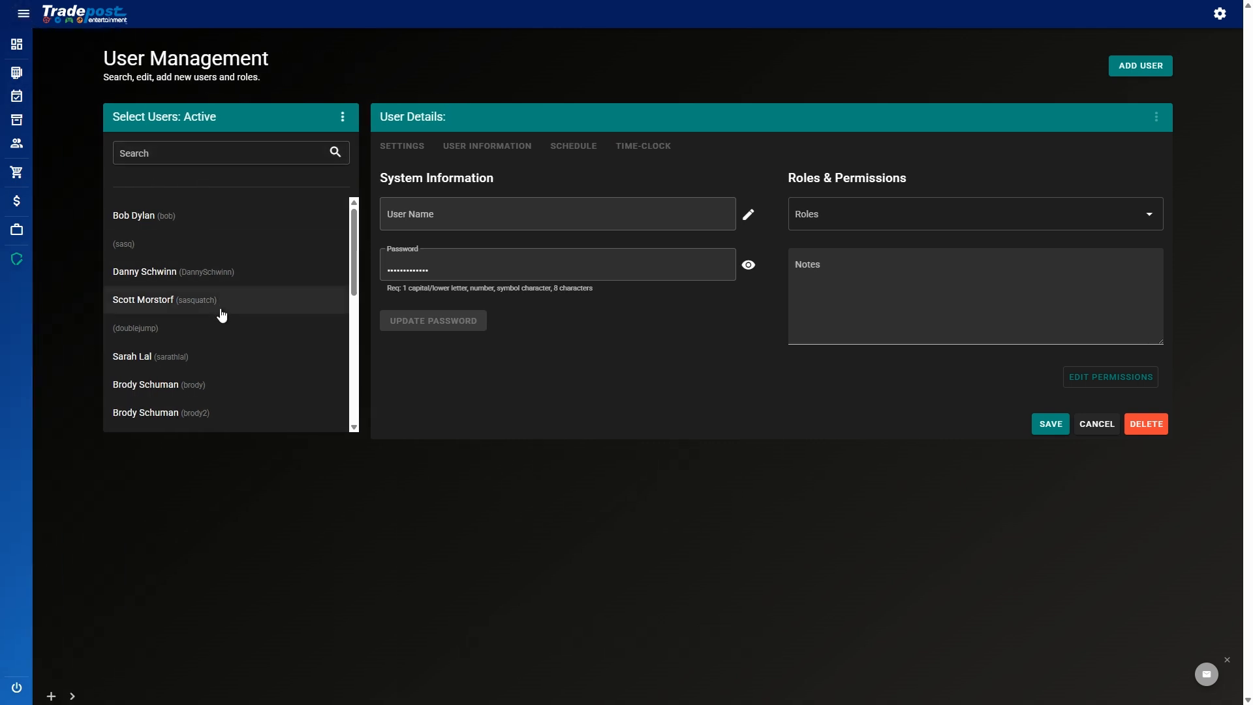
pyautogui.scroll(-3, 218, 313)
pyautogui.scroll(3, 226, 305)
# Step: Search users for 'yout' and open the YoutubeTest account
pyautogui.click(209, 152)
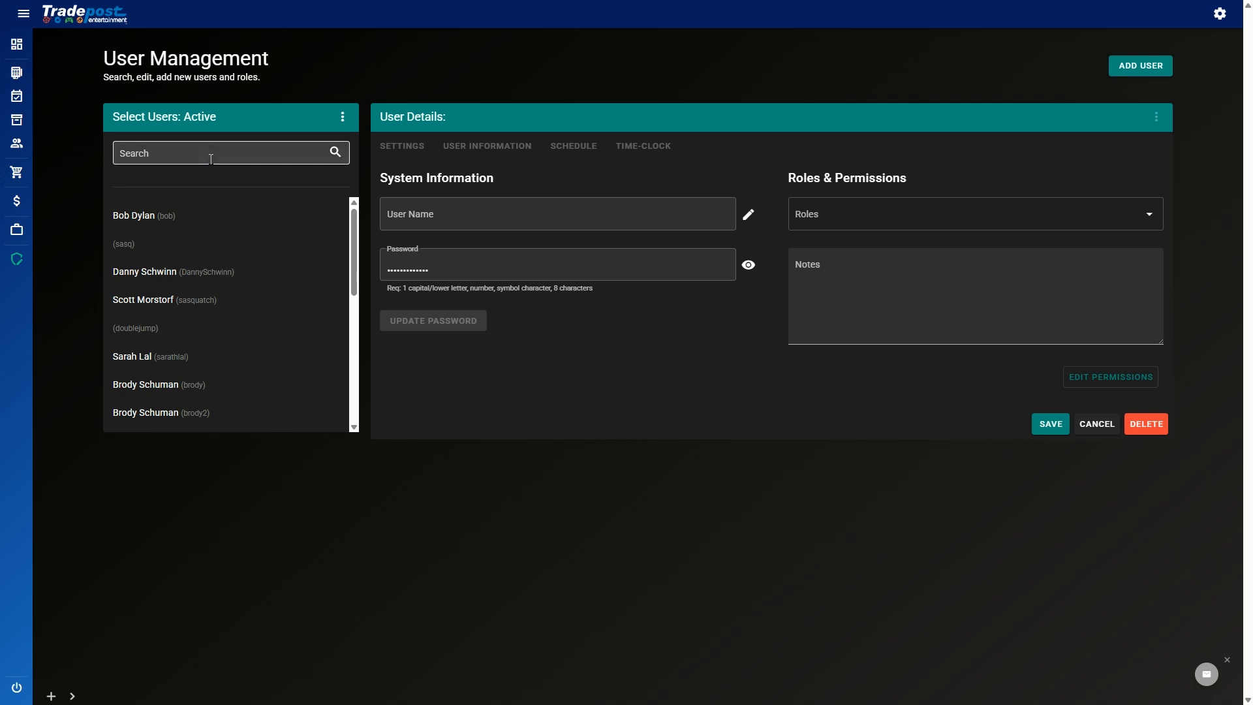
pyautogui.write('youtube')
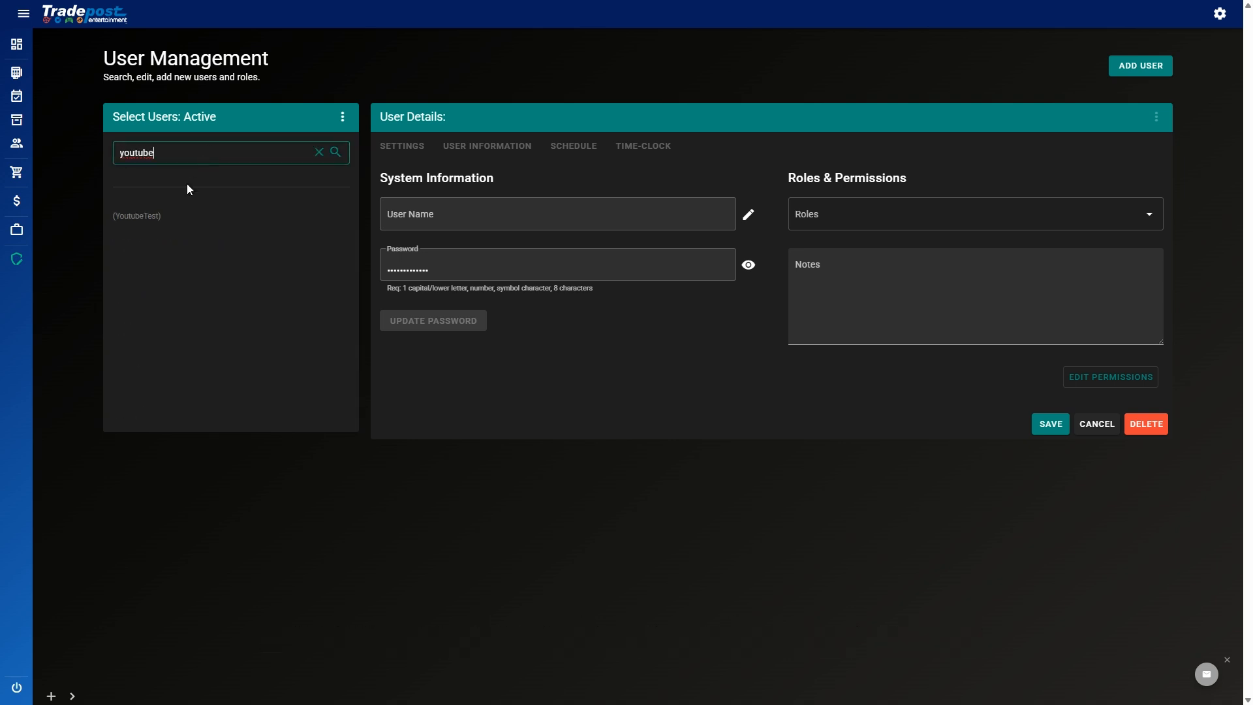
pyautogui.click(154, 217)
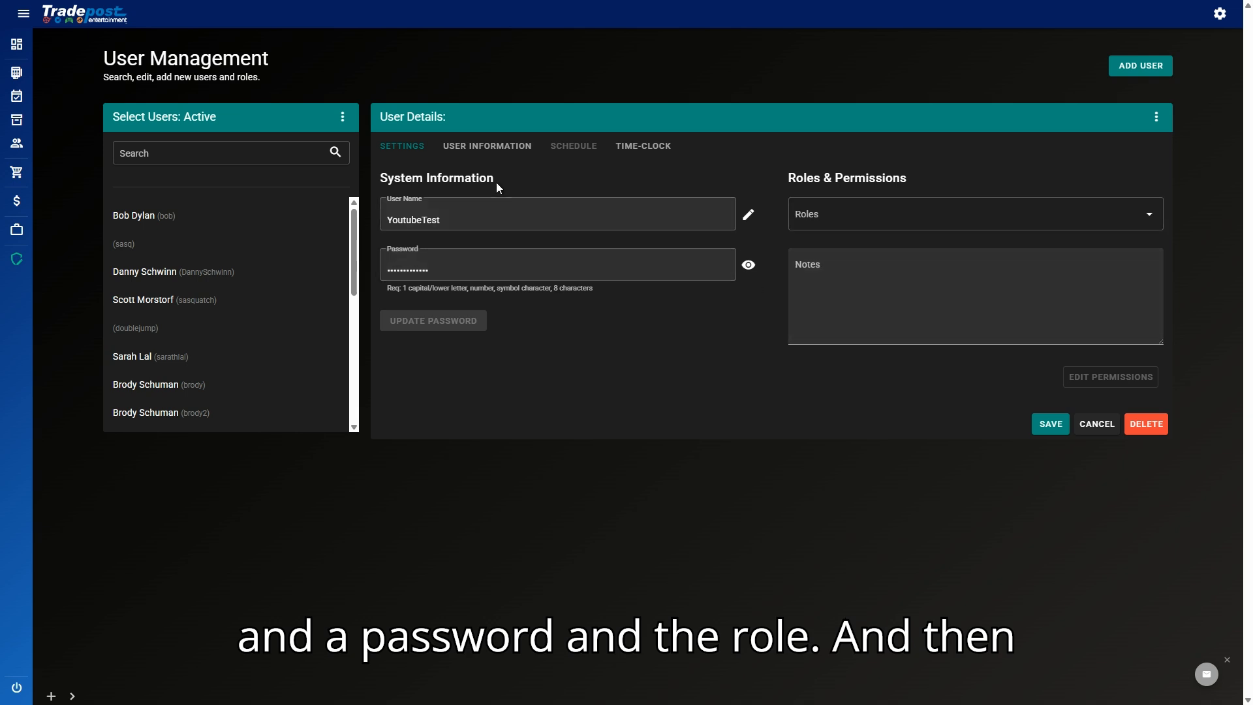
# Step: On User Information, enter the user's first and last name, then save the record
pyautogui.click(493, 162)
pyautogui.click(484, 216)
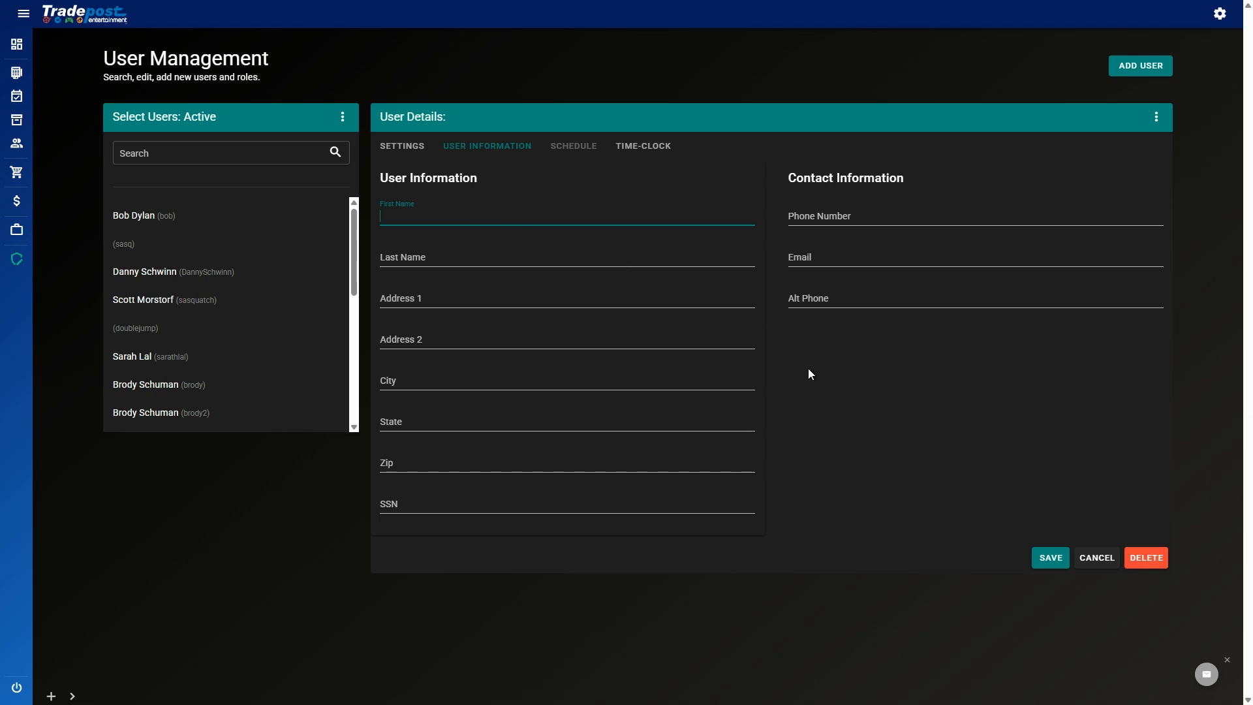
pyautogui.click(684, 218)
pyautogui.press('Tab')
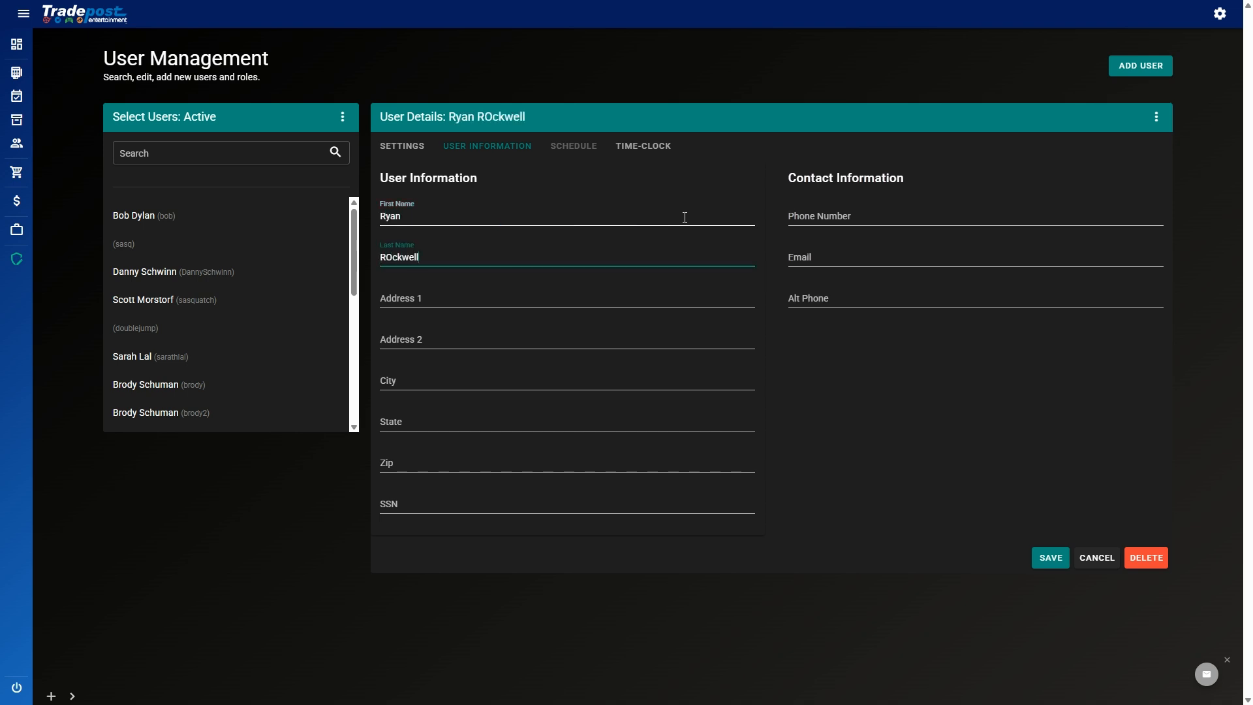
pyautogui.press('Tab')
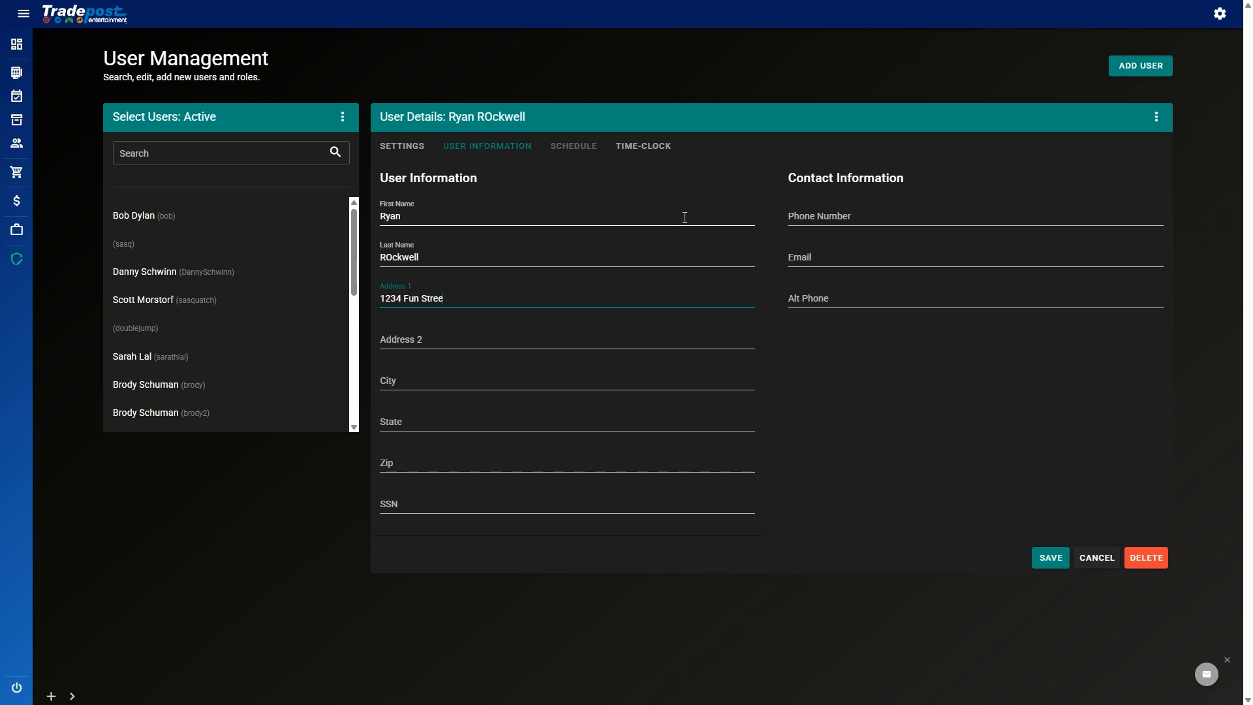
pyautogui.click(814, 229)
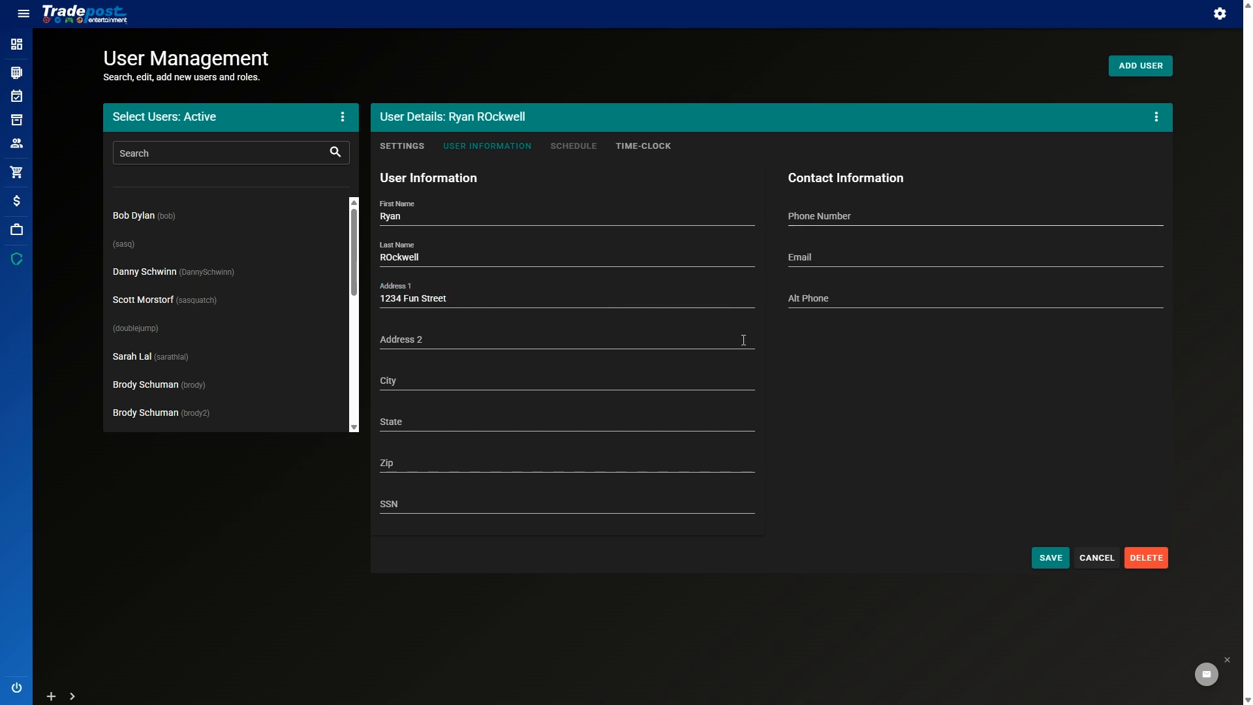
pyautogui.click(1050, 558)
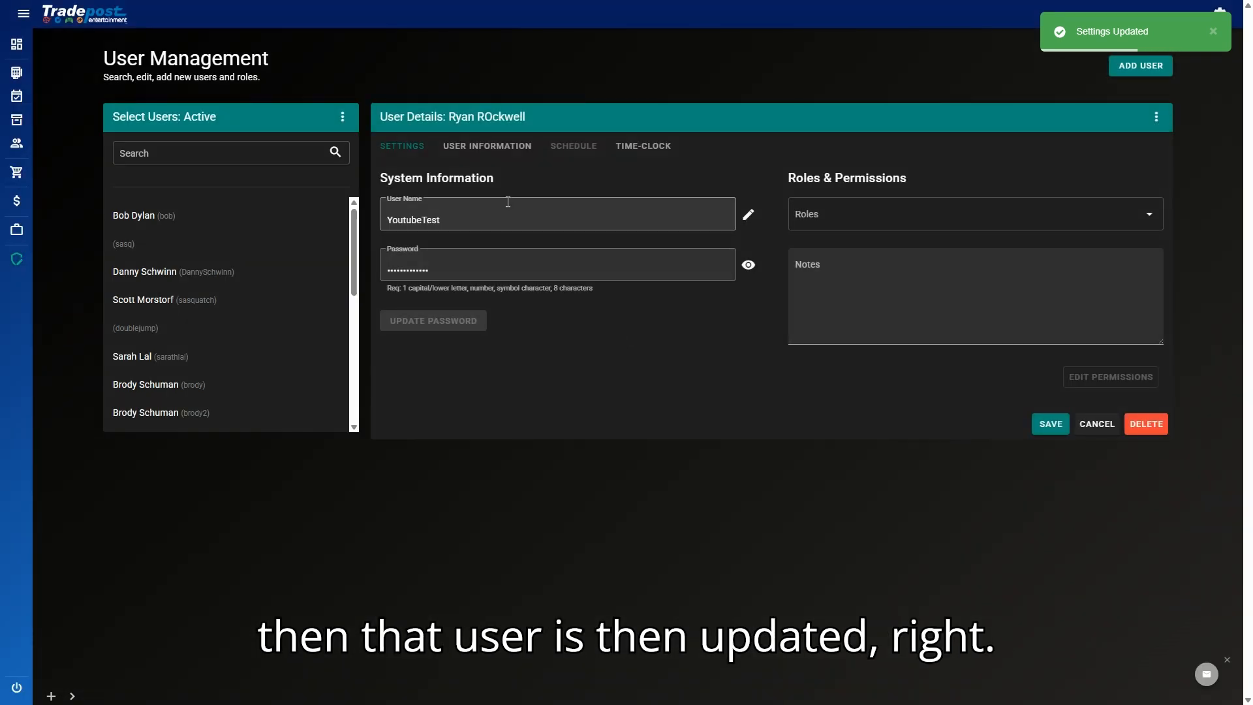
pyautogui.click(509, 139)
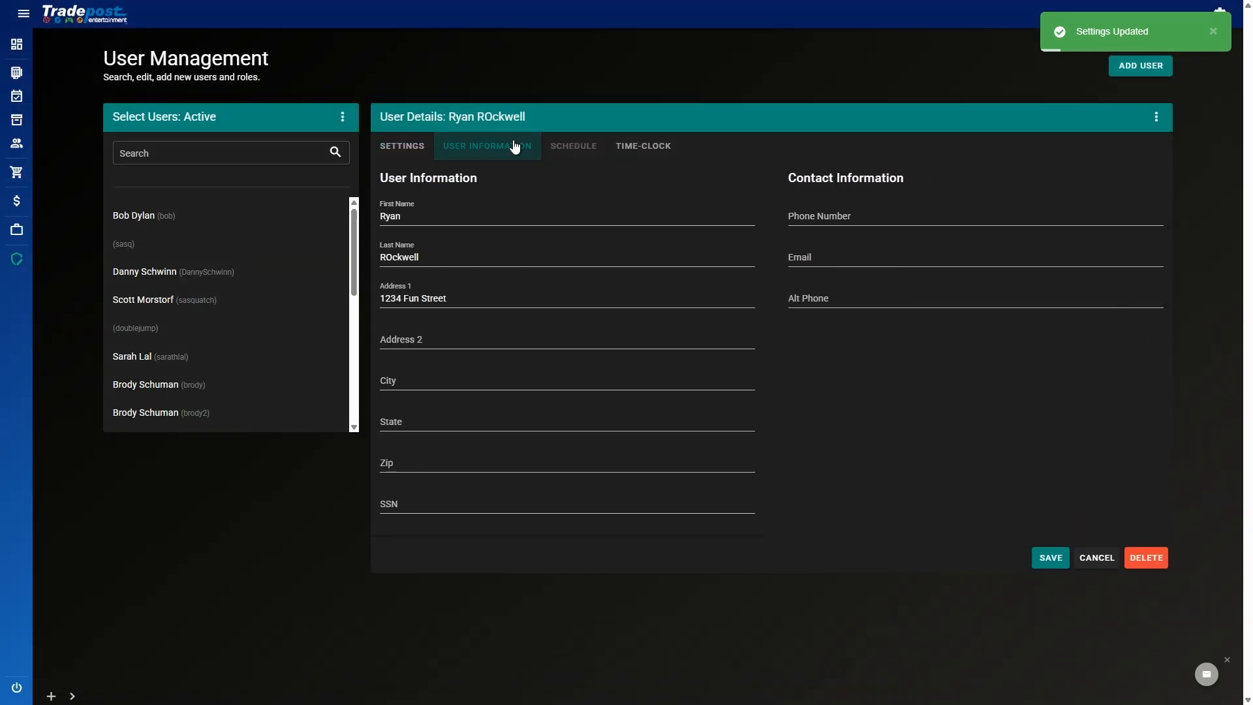
# Step: Start a new time-clock record with clock-in on 04/01/25 at 12:00
pyautogui.click(640, 153)
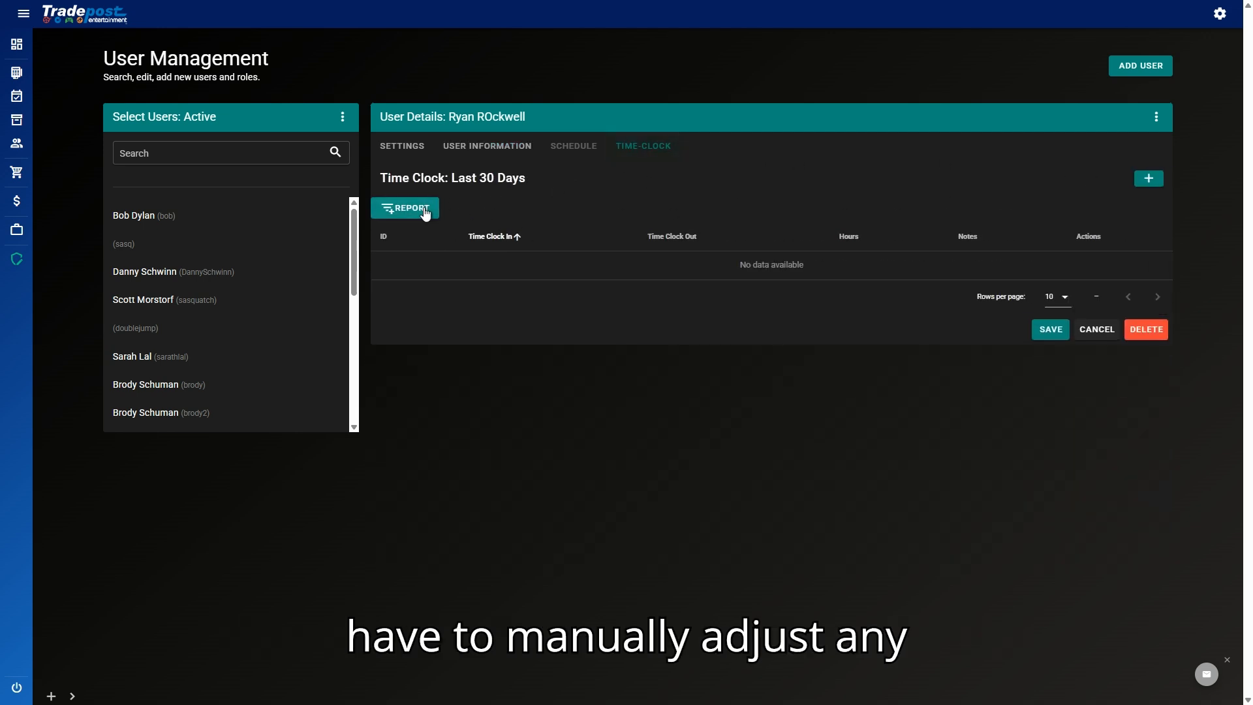
pyautogui.click(1147, 179)
pyautogui.click(475, 274)
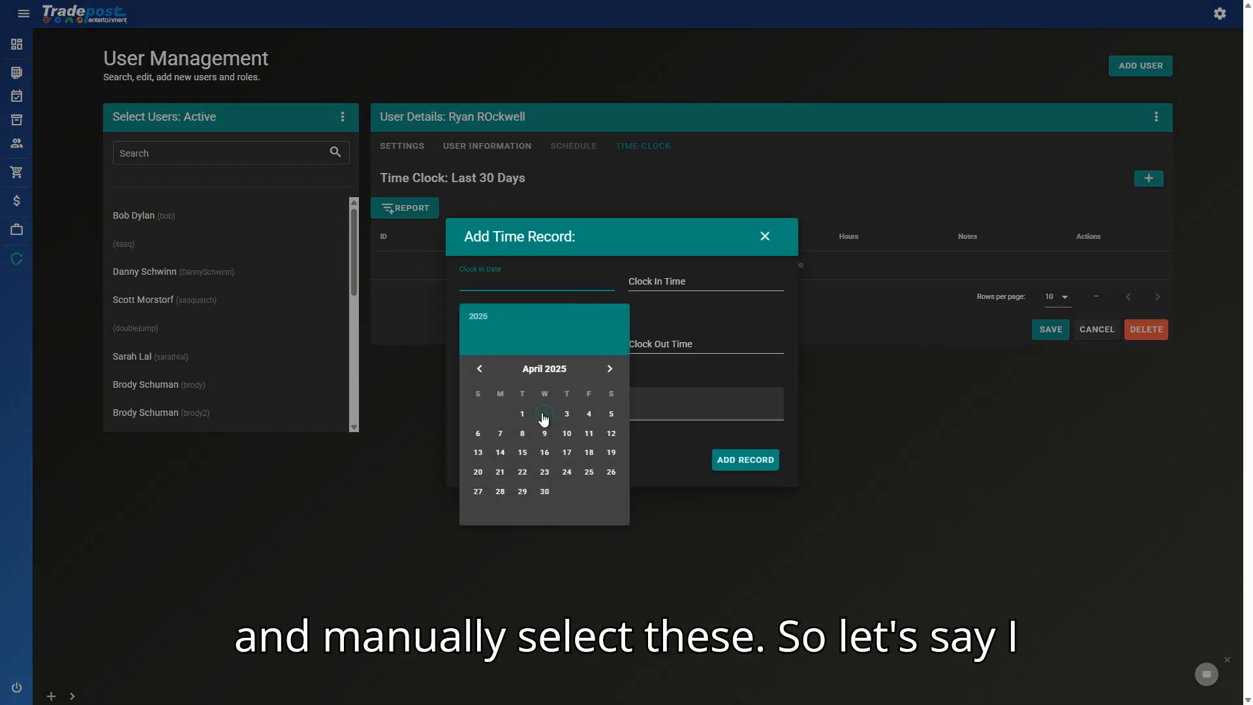
pyautogui.click(522, 415)
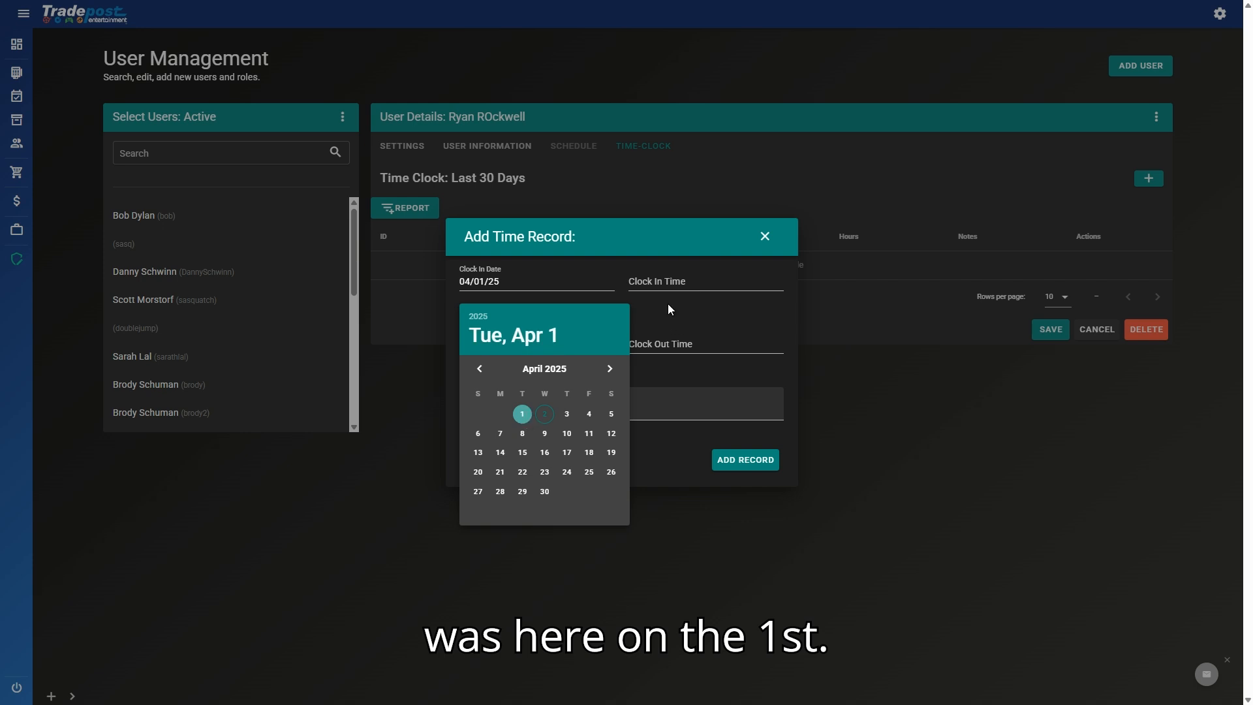
pyautogui.click(669, 286)
pyautogui.click(705, 392)
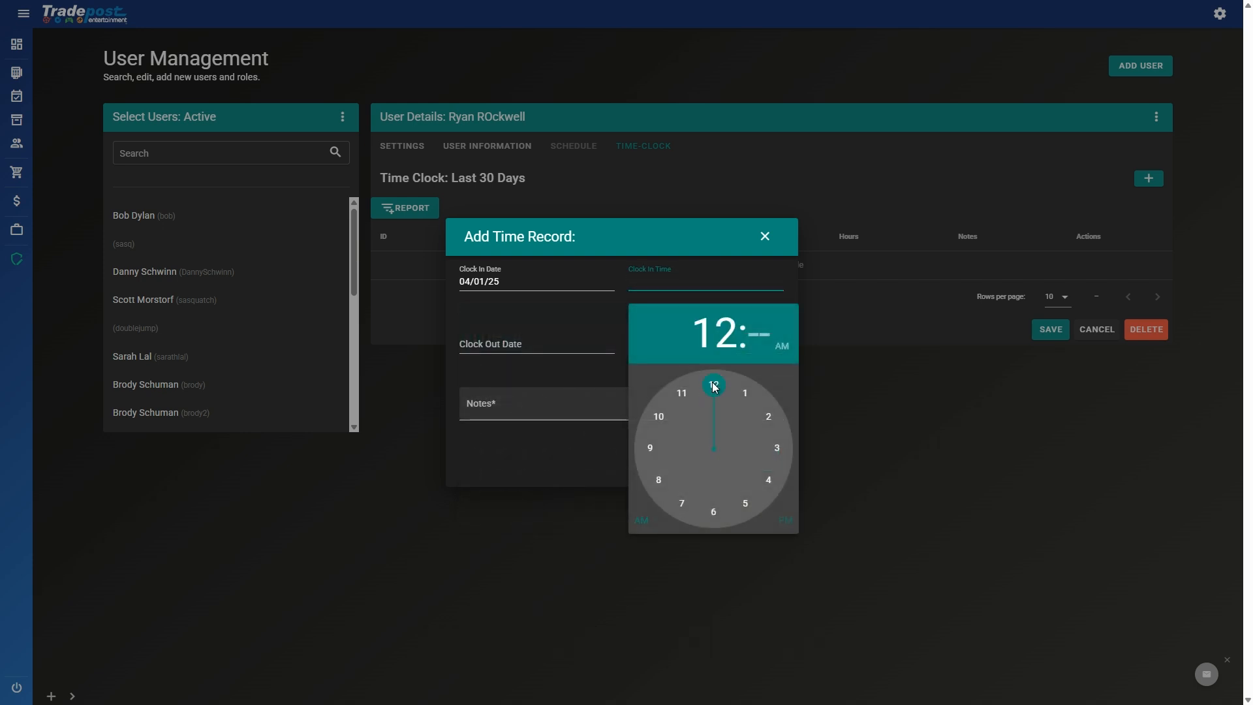
pyautogui.click(715, 384)
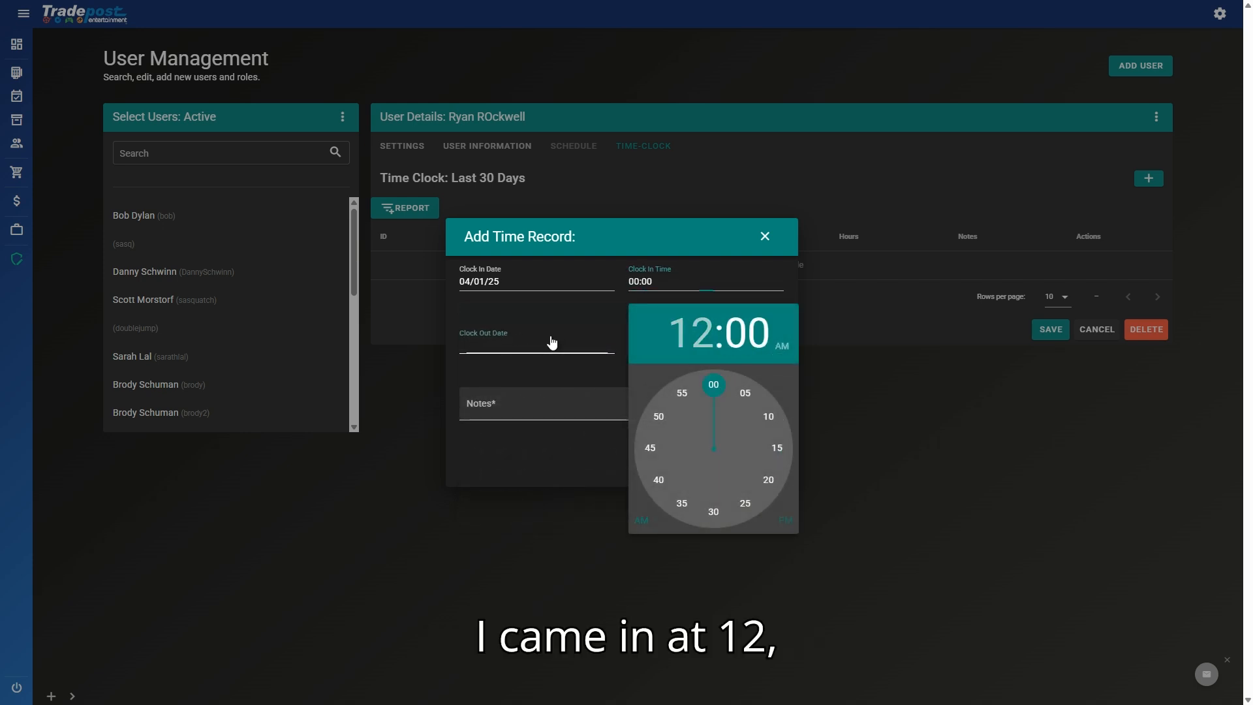
# Step: Set clock-out to 04/01/25 at 7:35, add the note 'Test', and add the record
pyautogui.click(543, 346)
pyautogui.click(522, 477)
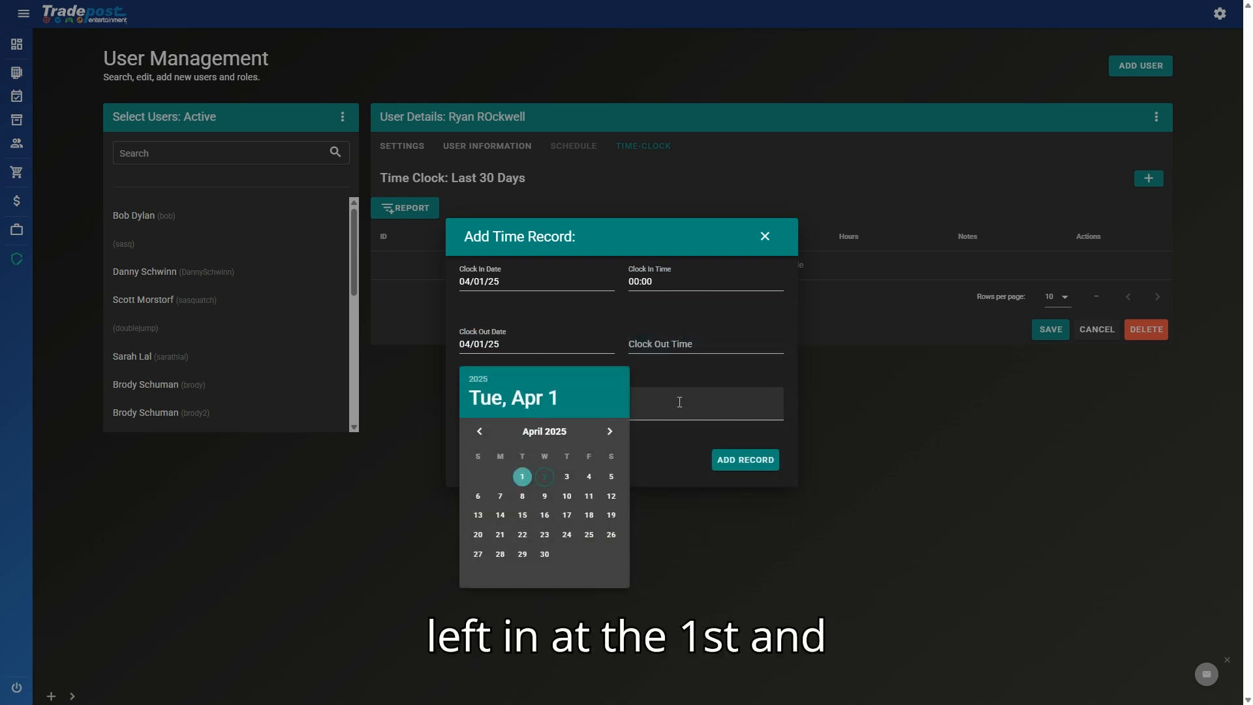
pyautogui.click(675, 349)
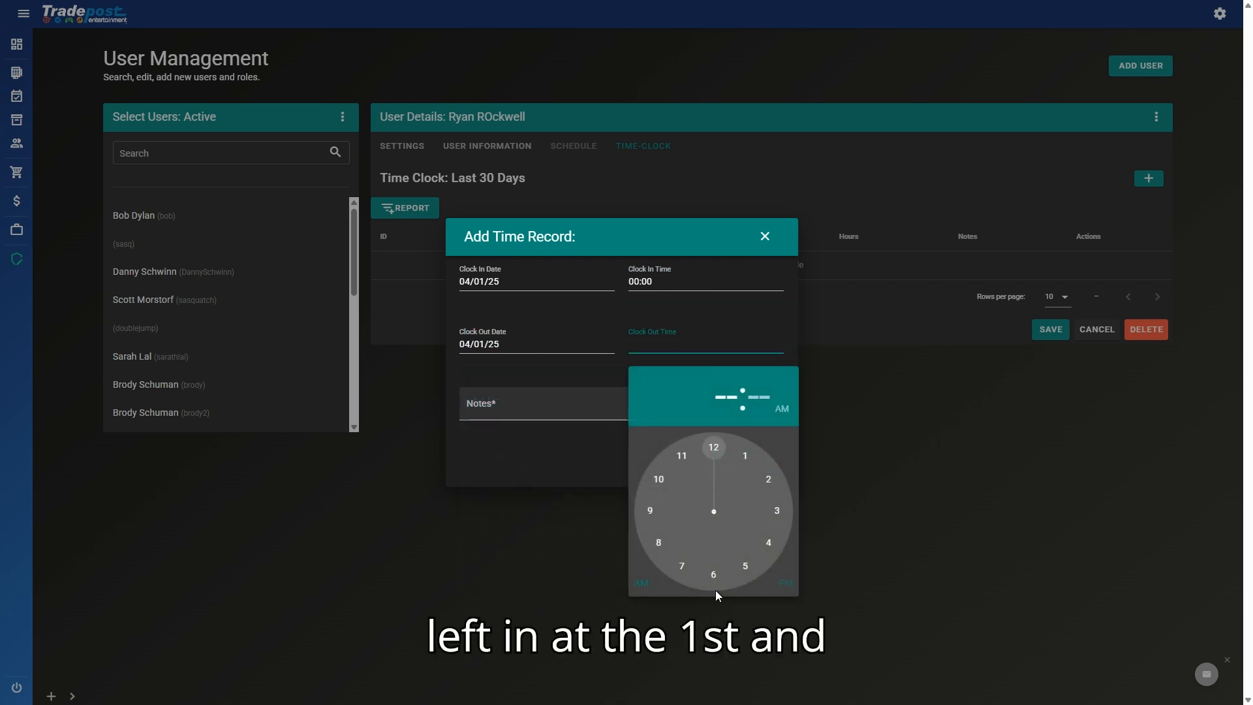
pyautogui.click(685, 566)
pyautogui.click(687, 567)
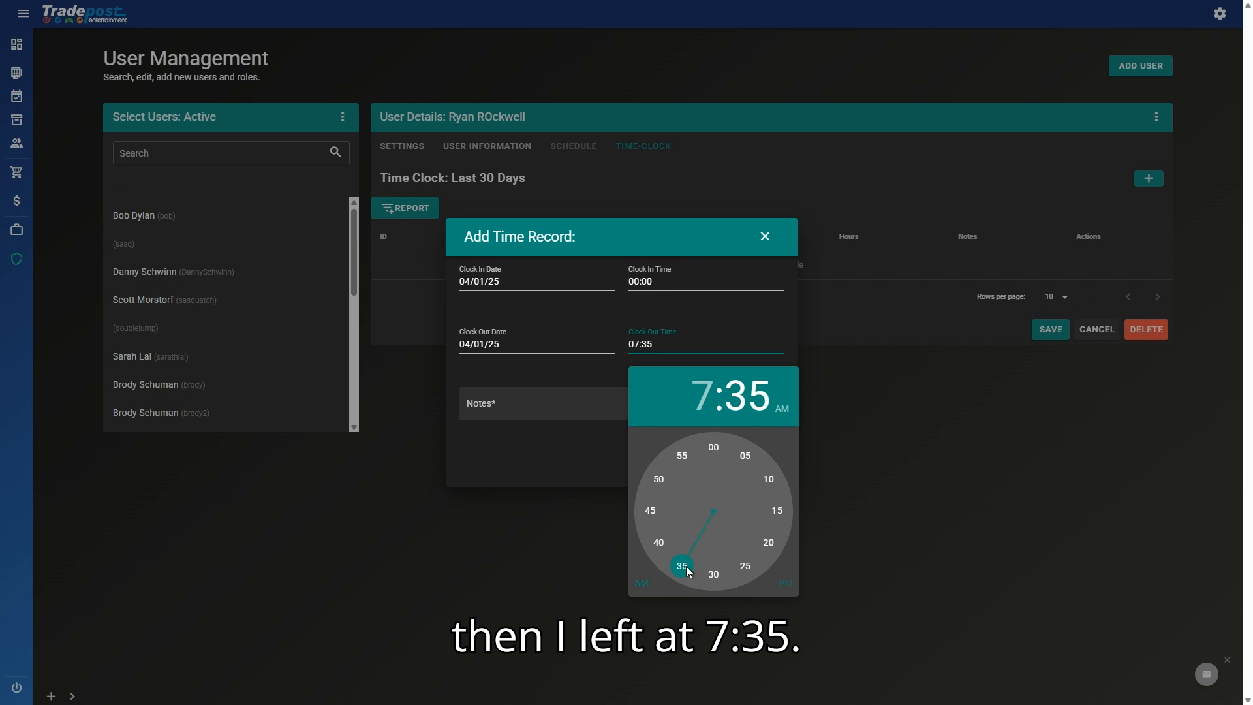
pyautogui.click(546, 484)
pyautogui.click(620, 408)
pyautogui.write('Tes')
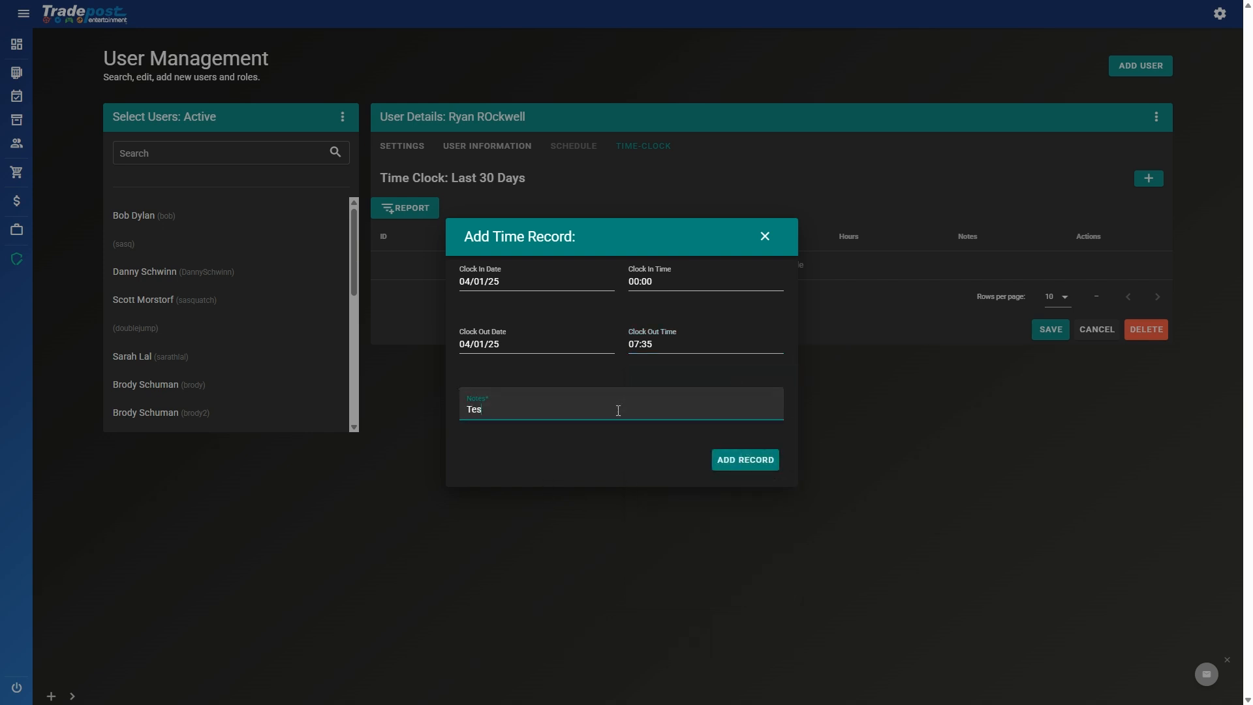
pyautogui.write('t')
pyautogui.click(736, 475)
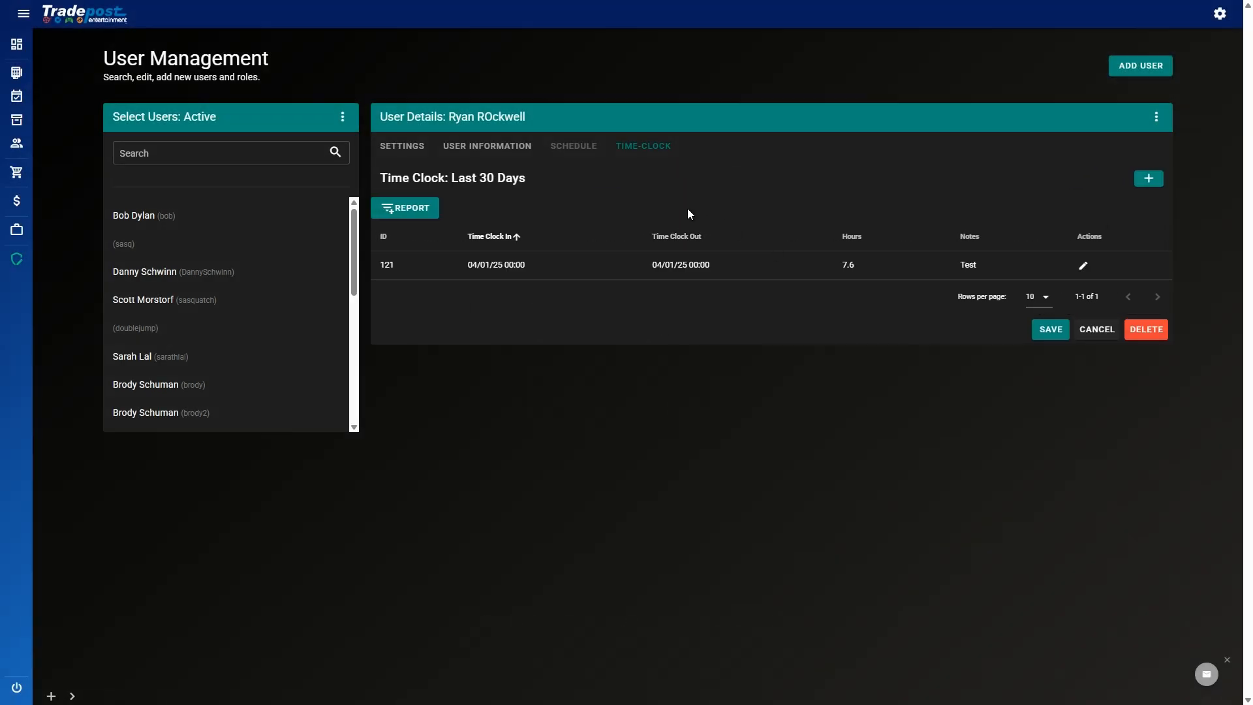
# Step: Edit the 04/01/25 time record's note to 'Edited For test' and save it
pyautogui.moveTo(405, 268); pyautogui.dragTo(1022, 268)
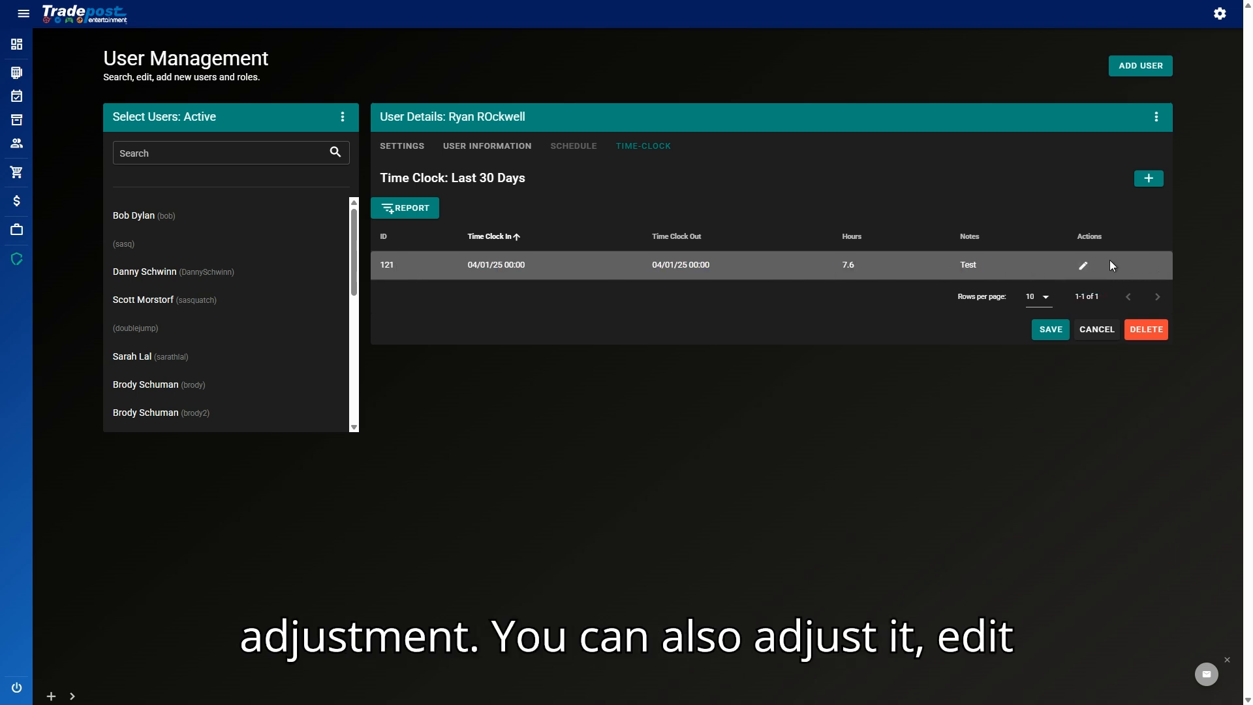
pyautogui.click(1083, 265)
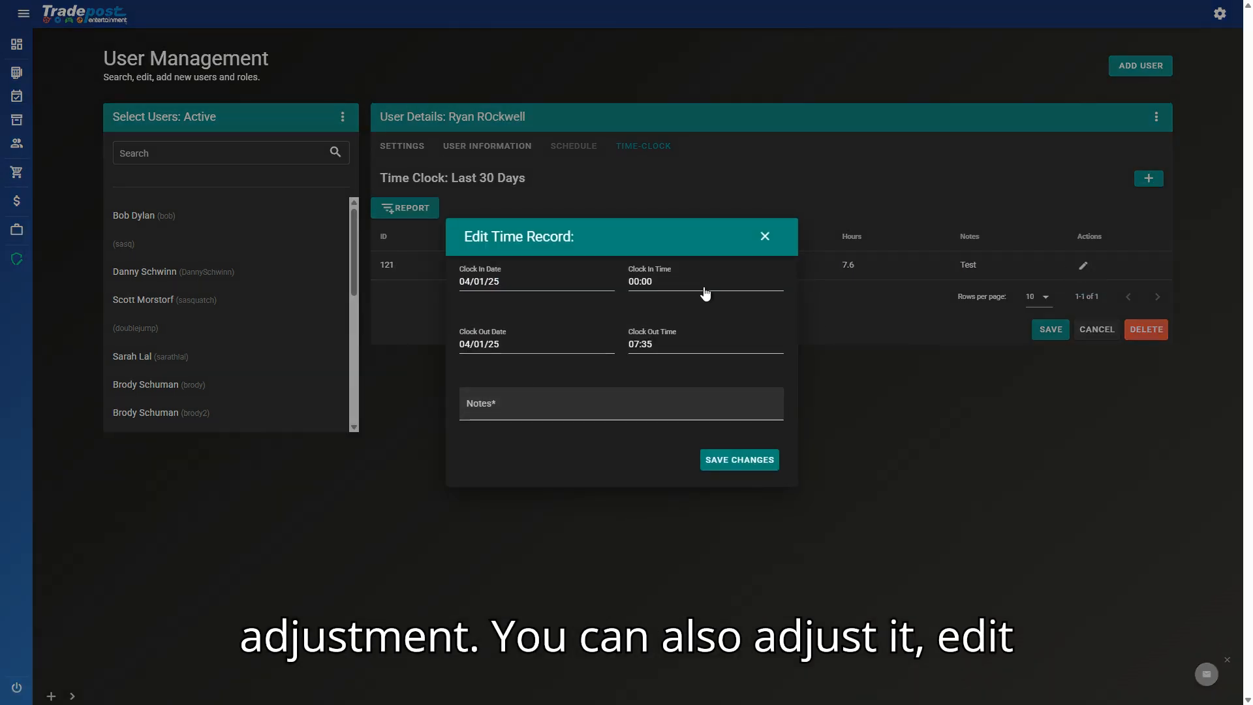
pyautogui.click(609, 399)
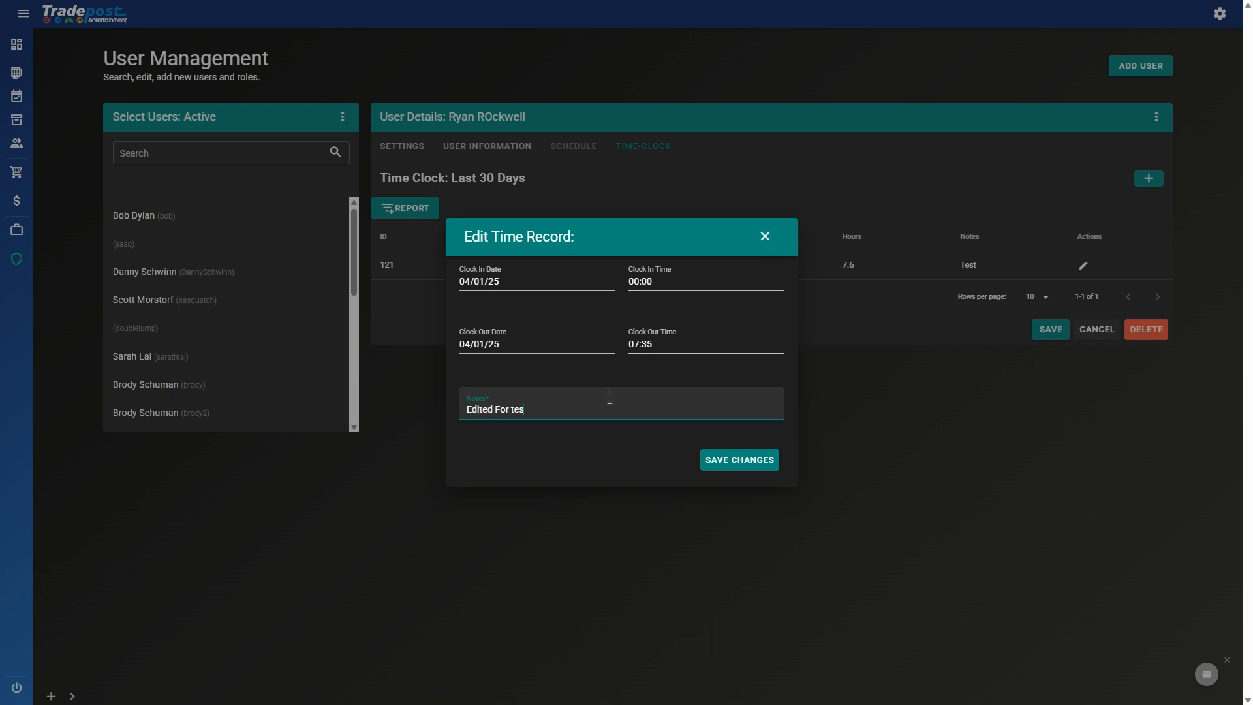
pyautogui.click(743, 465)
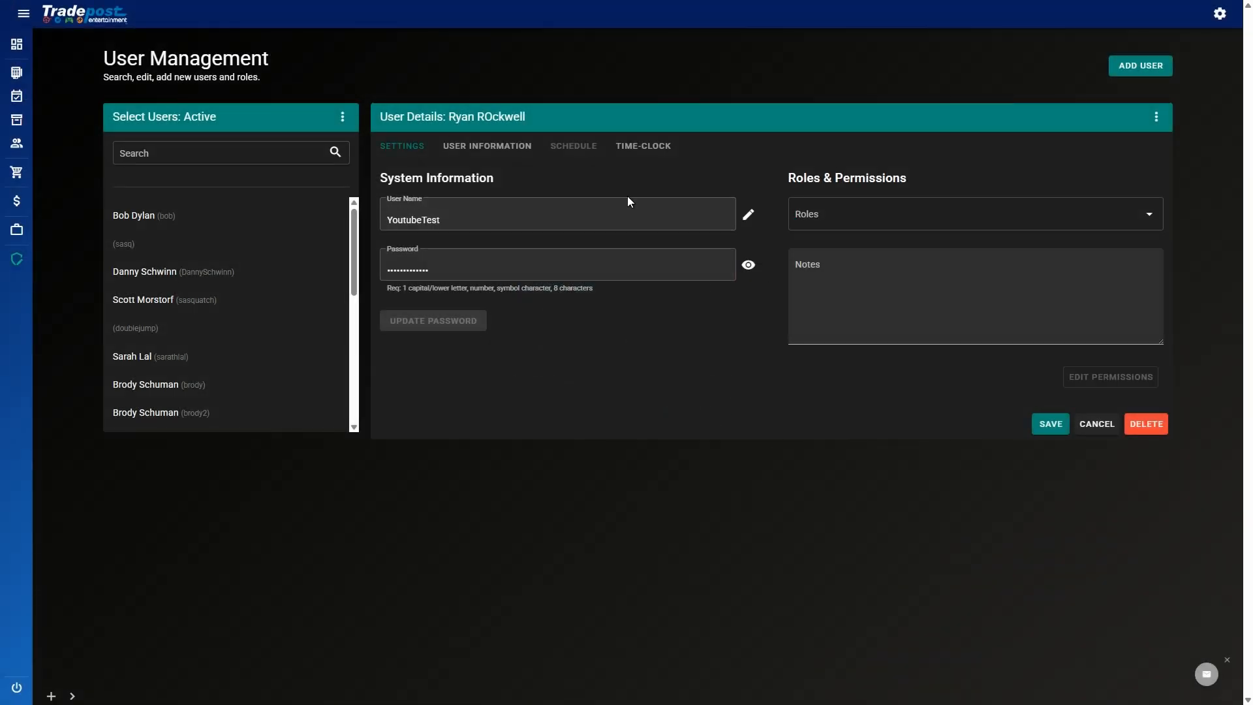
pyautogui.click(628, 153)
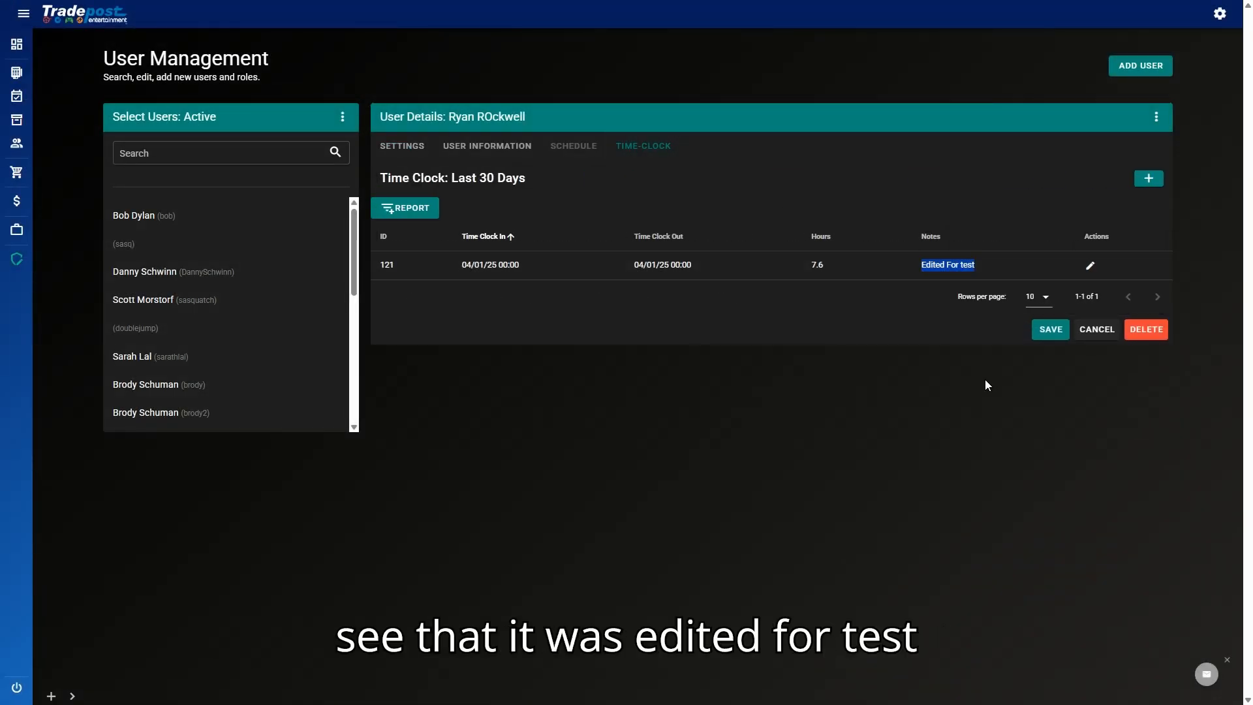
# Step: Highlight the record's 7.6 hours and clock-out time values to verify them
pyautogui.moveTo(793, 269); pyautogui.dragTo(878, 285)
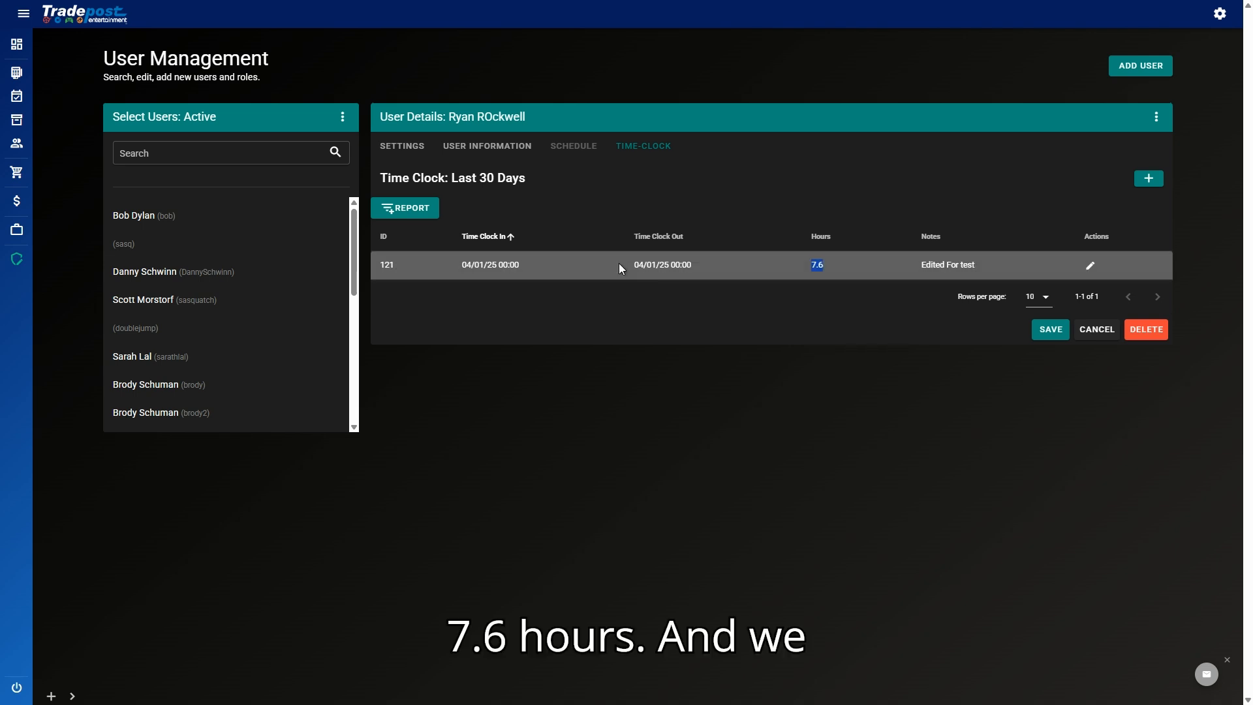
pyautogui.moveTo(620, 265); pyautogui.dragTo(764, 271)
pyautogui.click(790, 332)
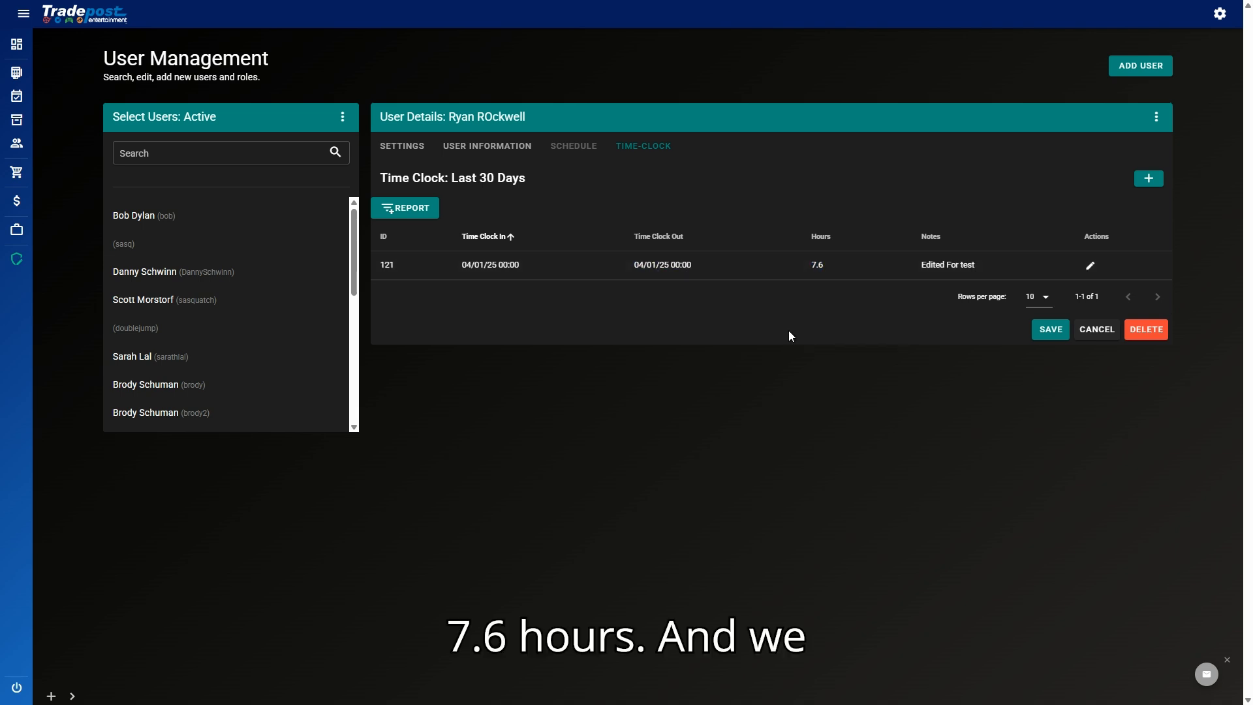
pyautogui.click(391, 209)
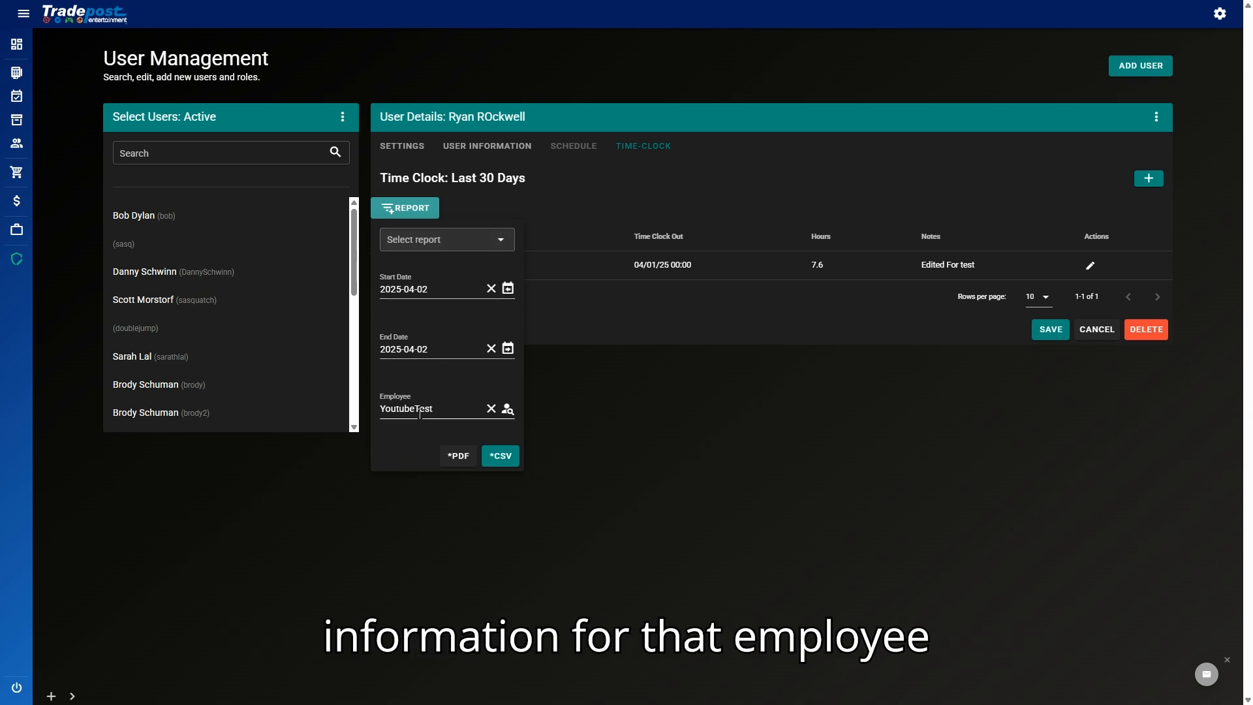
pyautogui.click(622, 450)
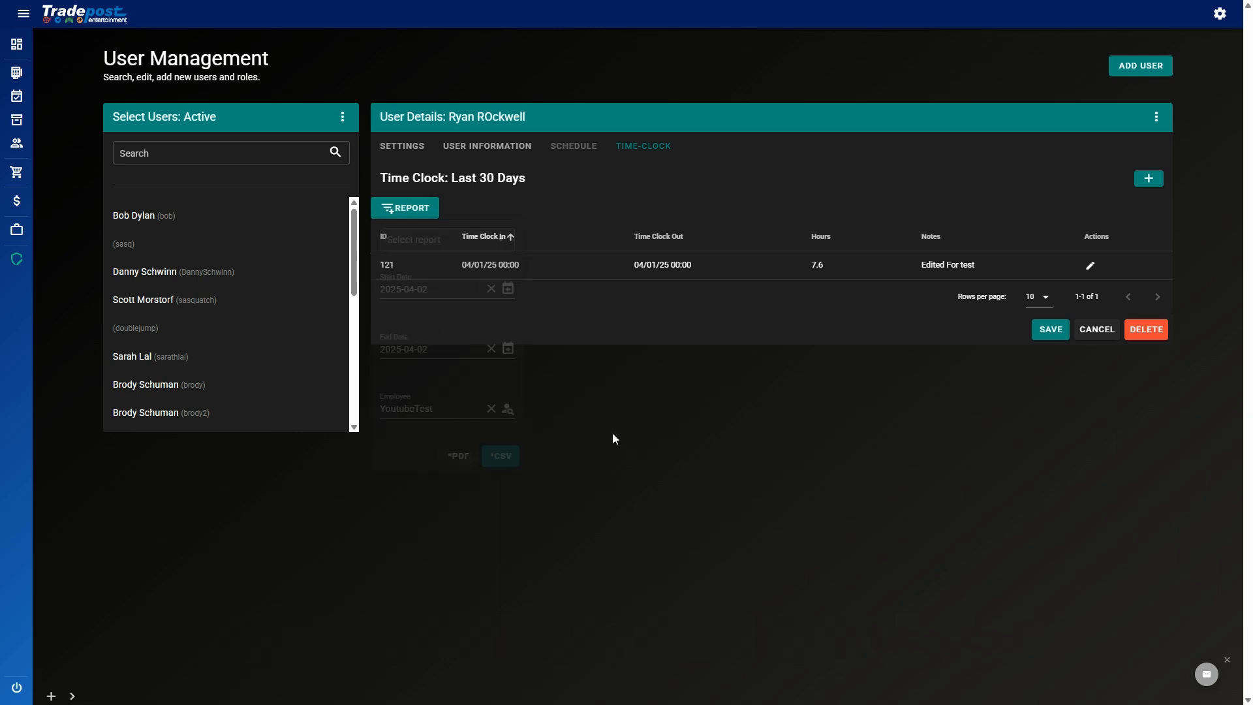
pyautogui.click(478, 151)
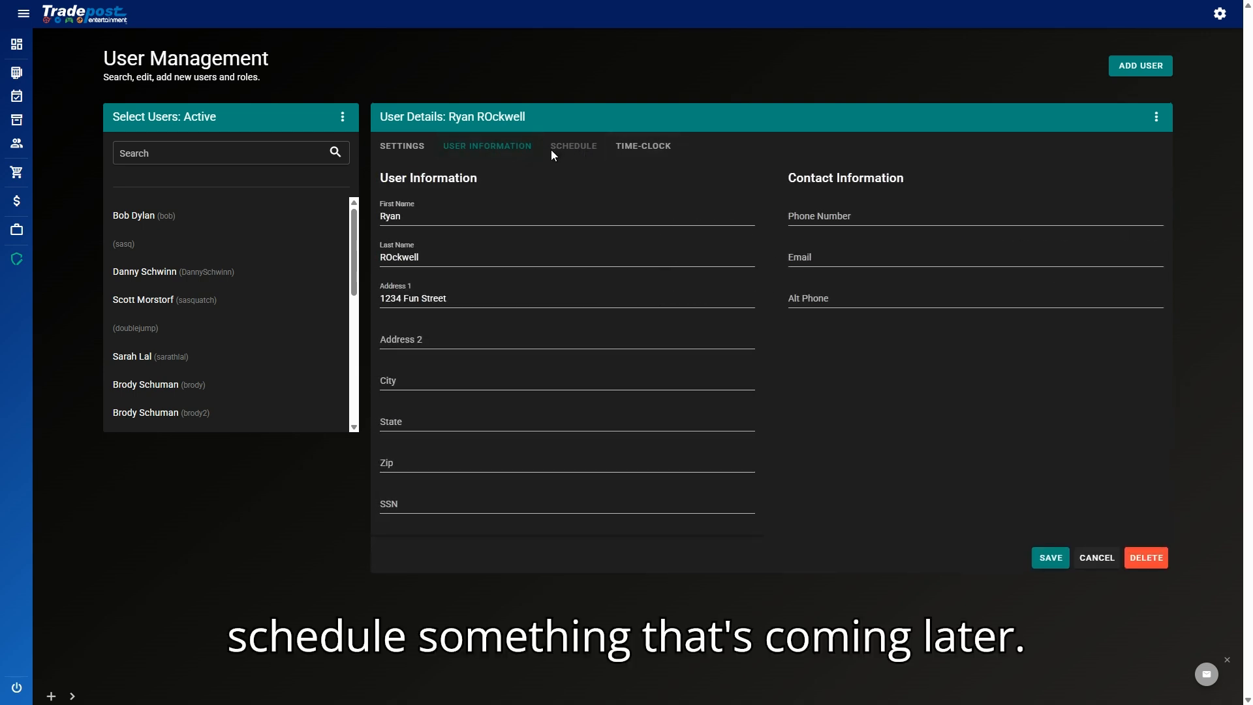
pyautogui.click(629, 153)
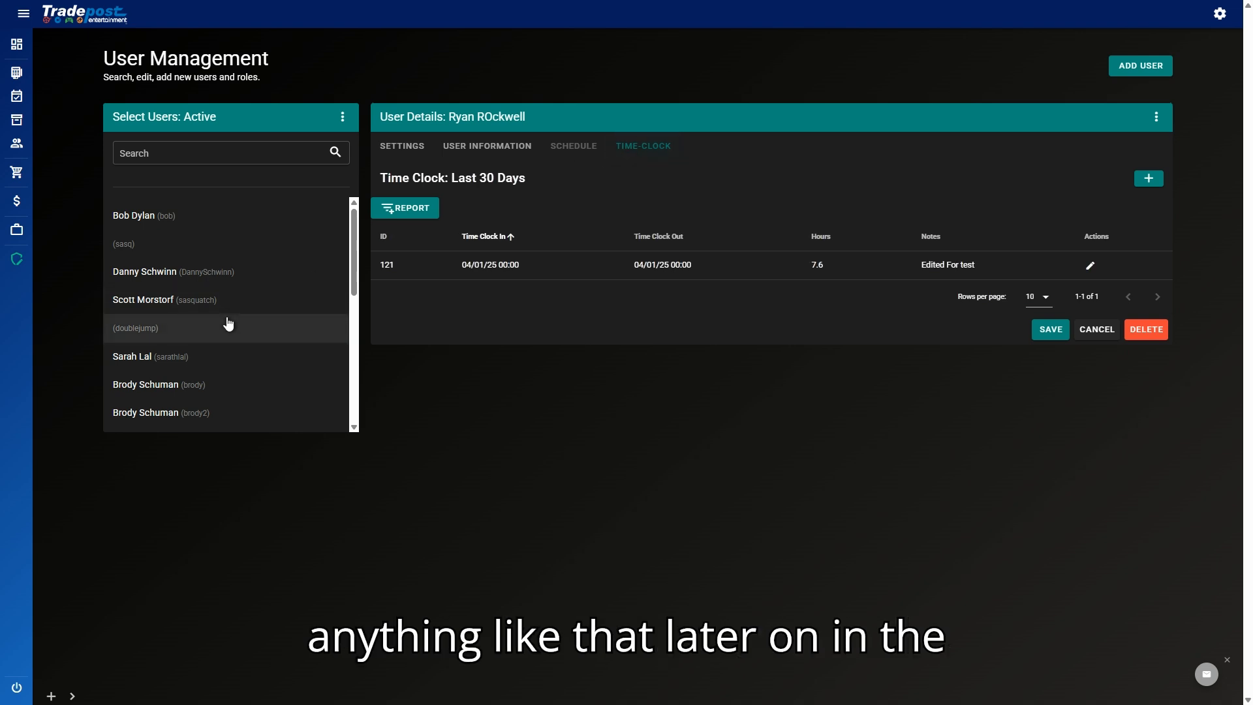
pyautogui.scroll(-5, 229, 324)
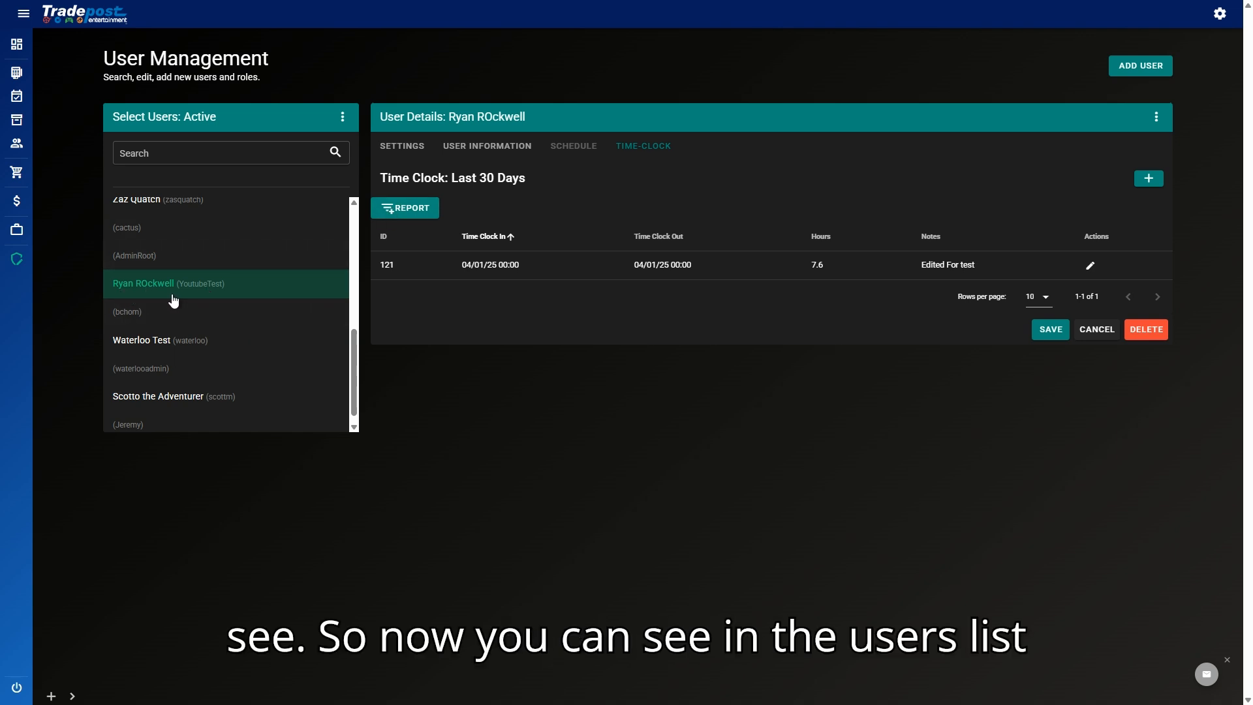
# Step: Change the last name's stray capital 'O' to lowercase 'o' and save
pyautogui.click(467, 149)
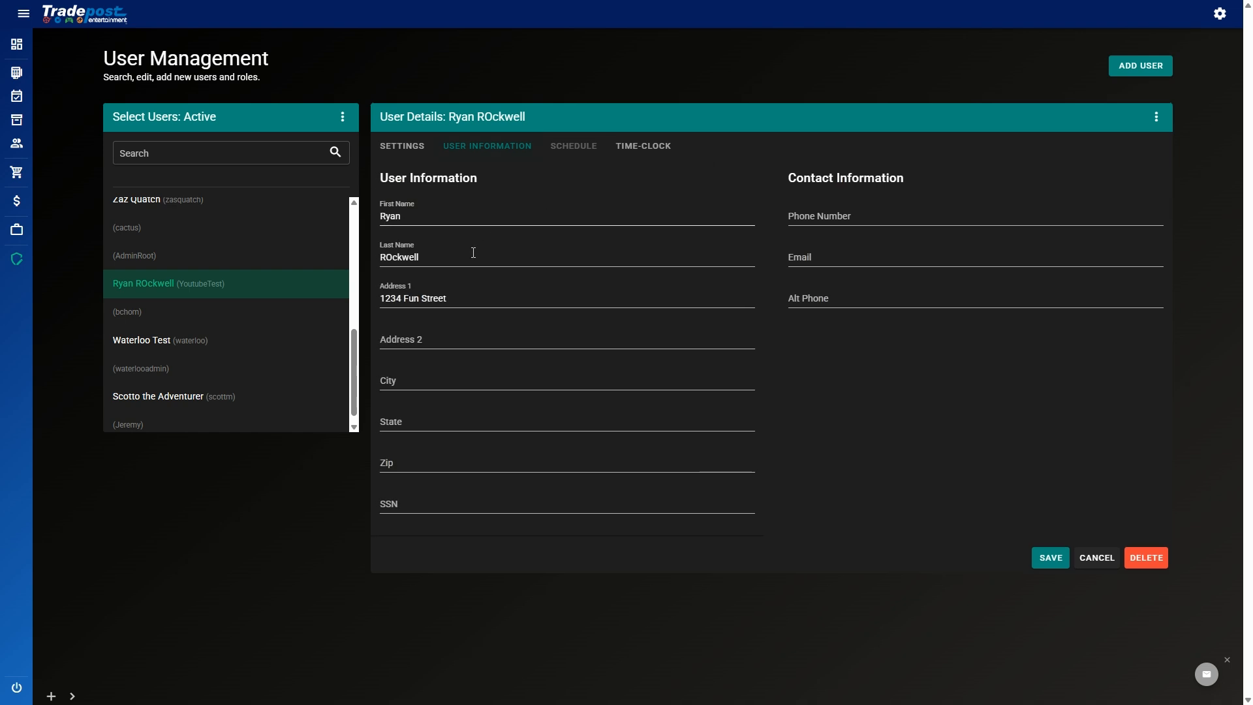
pyautogui.click(462, 259)
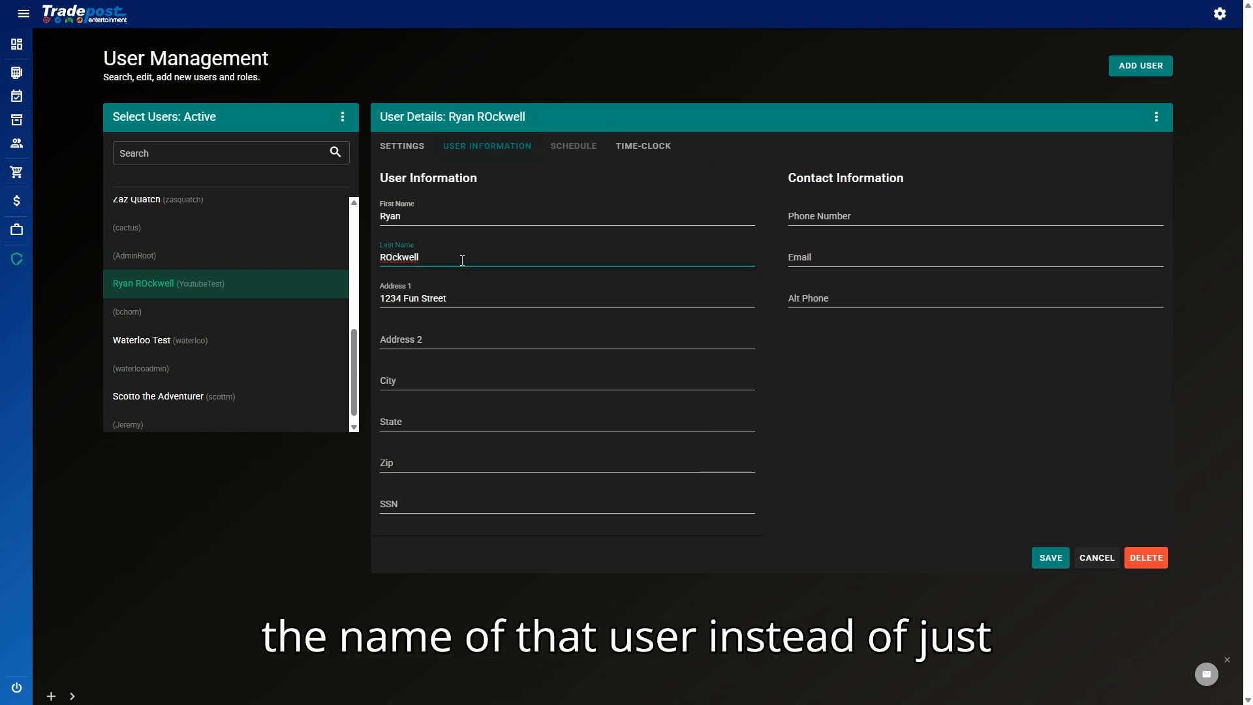
pyautogui.press('BackSpace')
pyautogui.write('o')
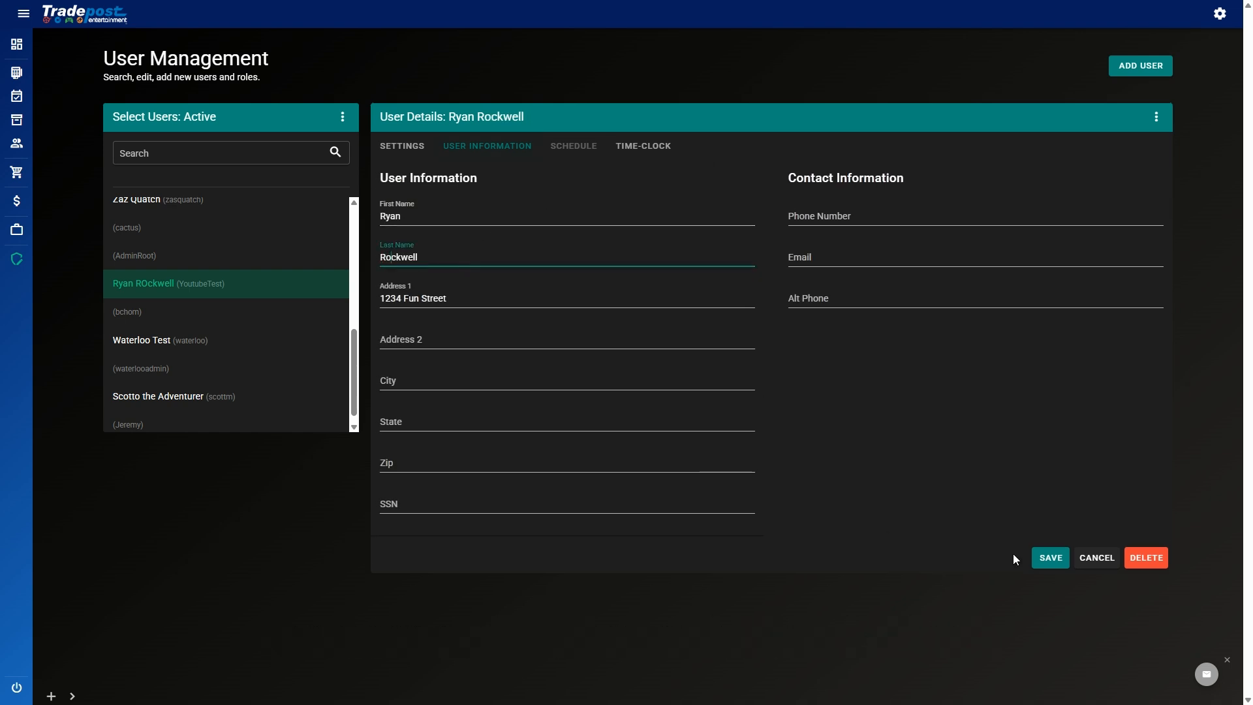
pyautogui.click(1053, 559)
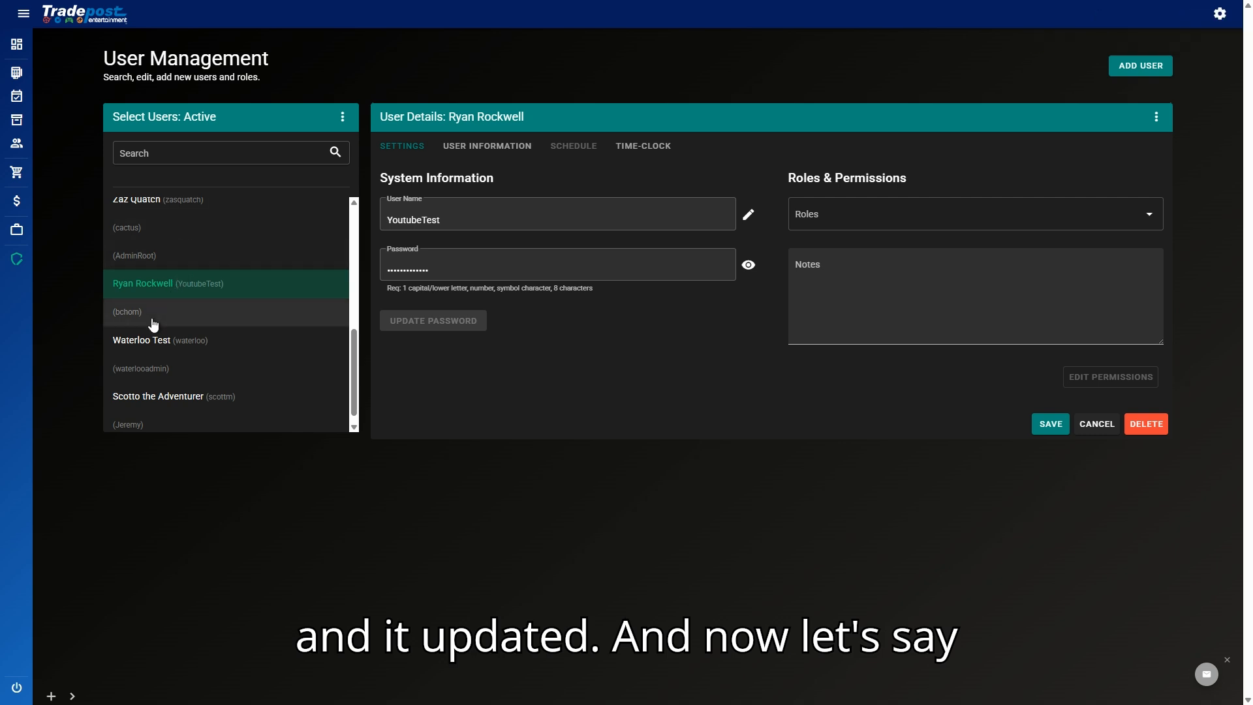
# Step: Browse the users list and open the unnamed accounts near the bottom
pyautogui.scroll(5, 229, 265)
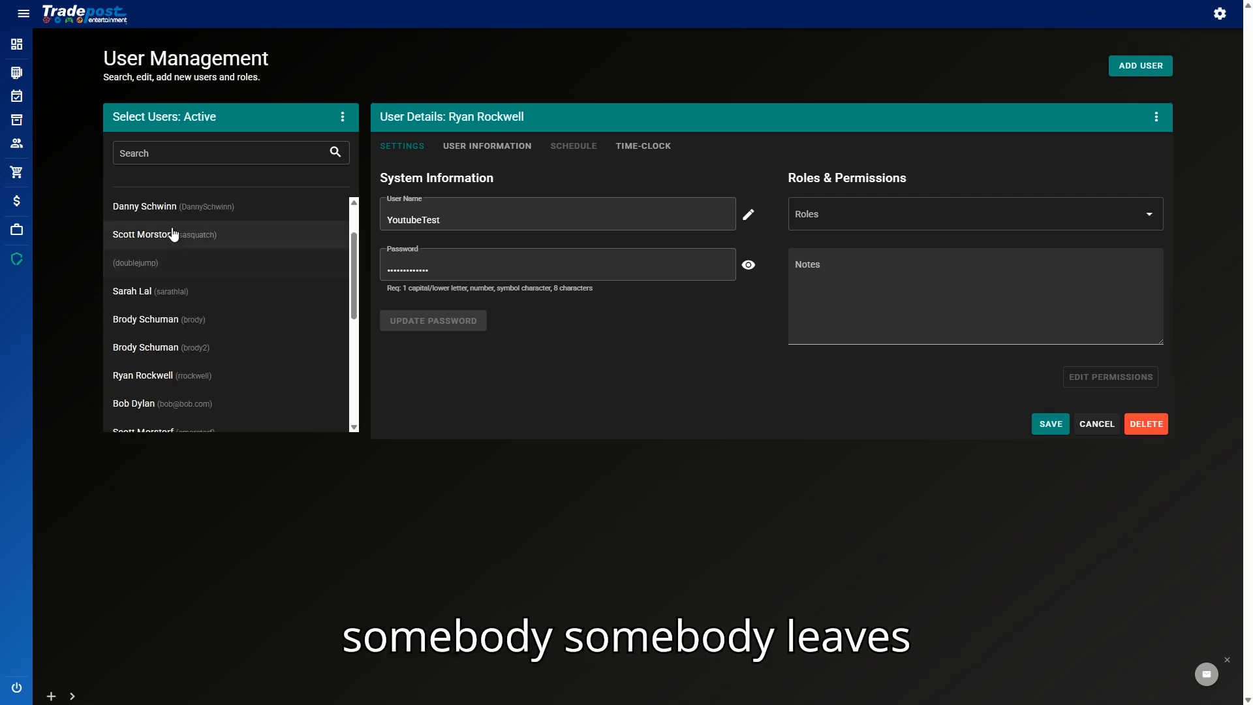
pyautogui.scroll(-5, 273, 291)
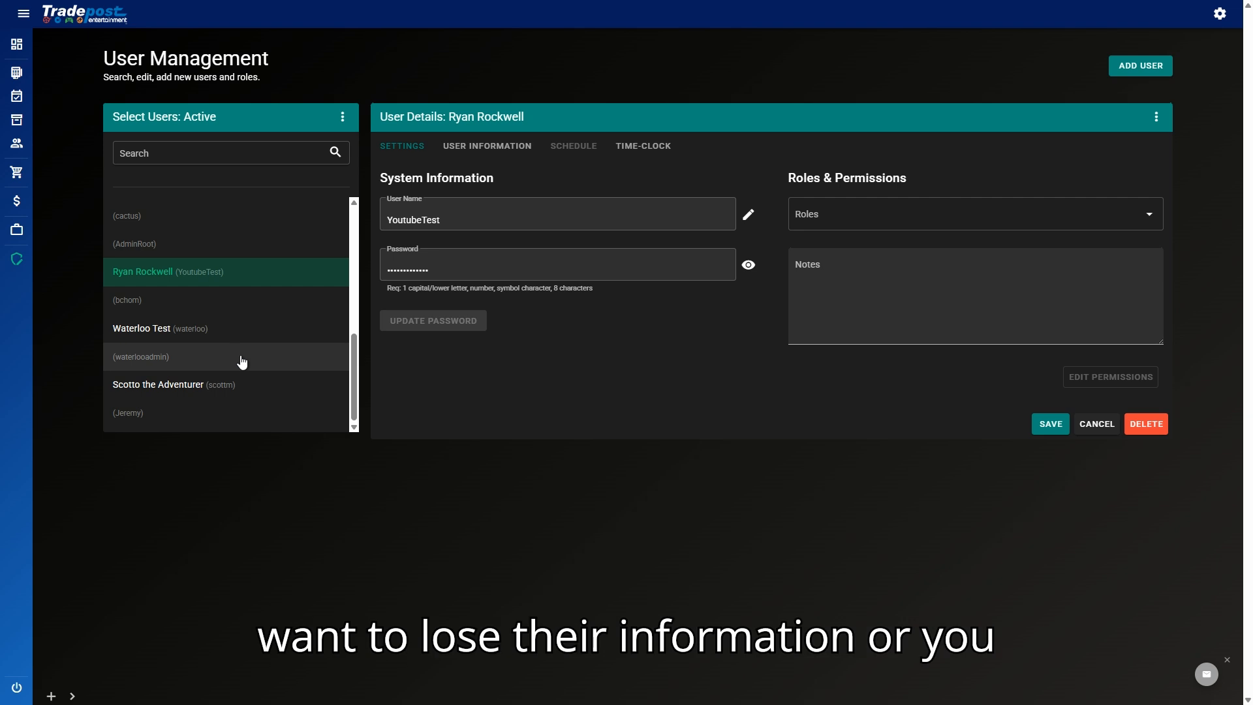
pyautogui.click(217, 415)
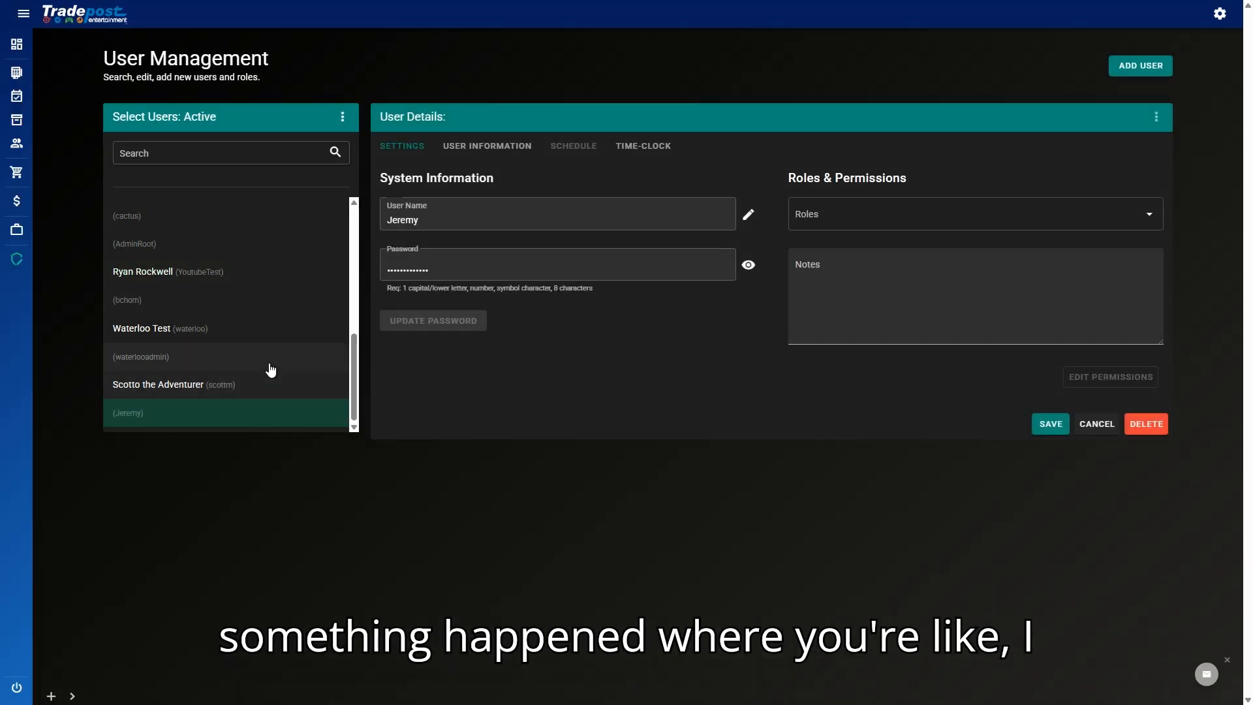
pyautogui.click(189, 302)
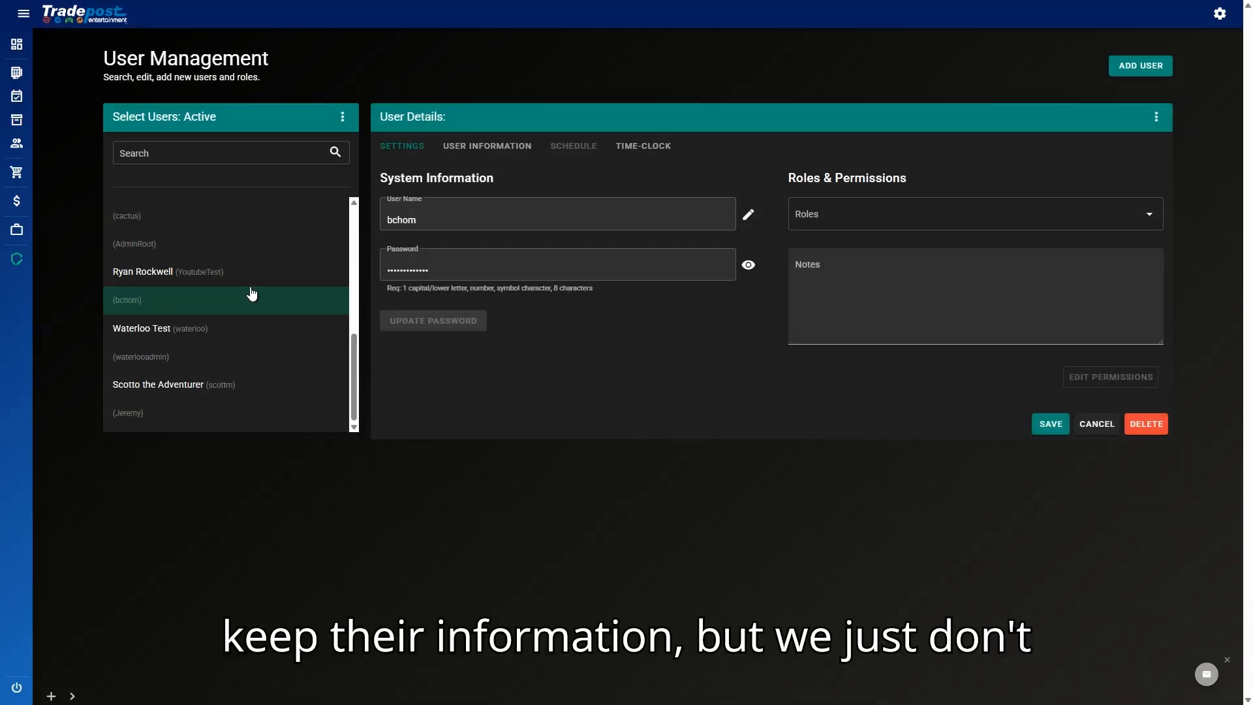
# Step: Switch the list to Inactive users, back to Active, and open the unnamed account
pyautogui.click(340, 126)
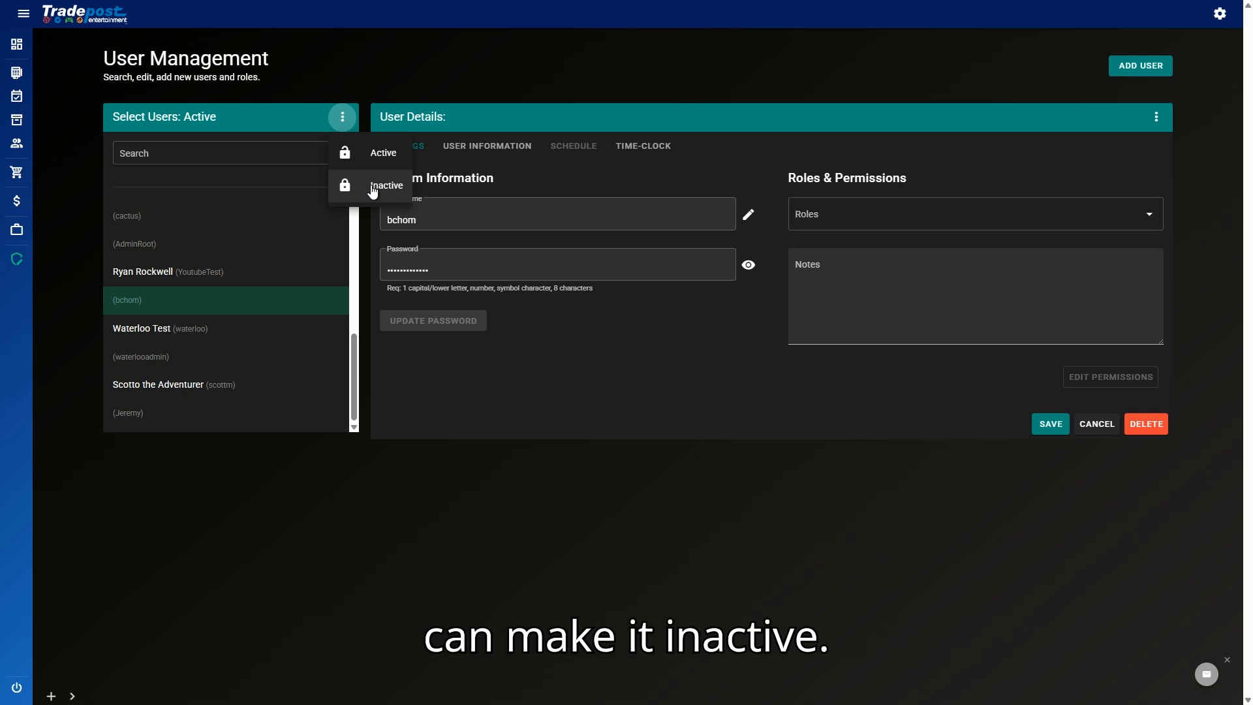
pyautogui.click(350, 190)
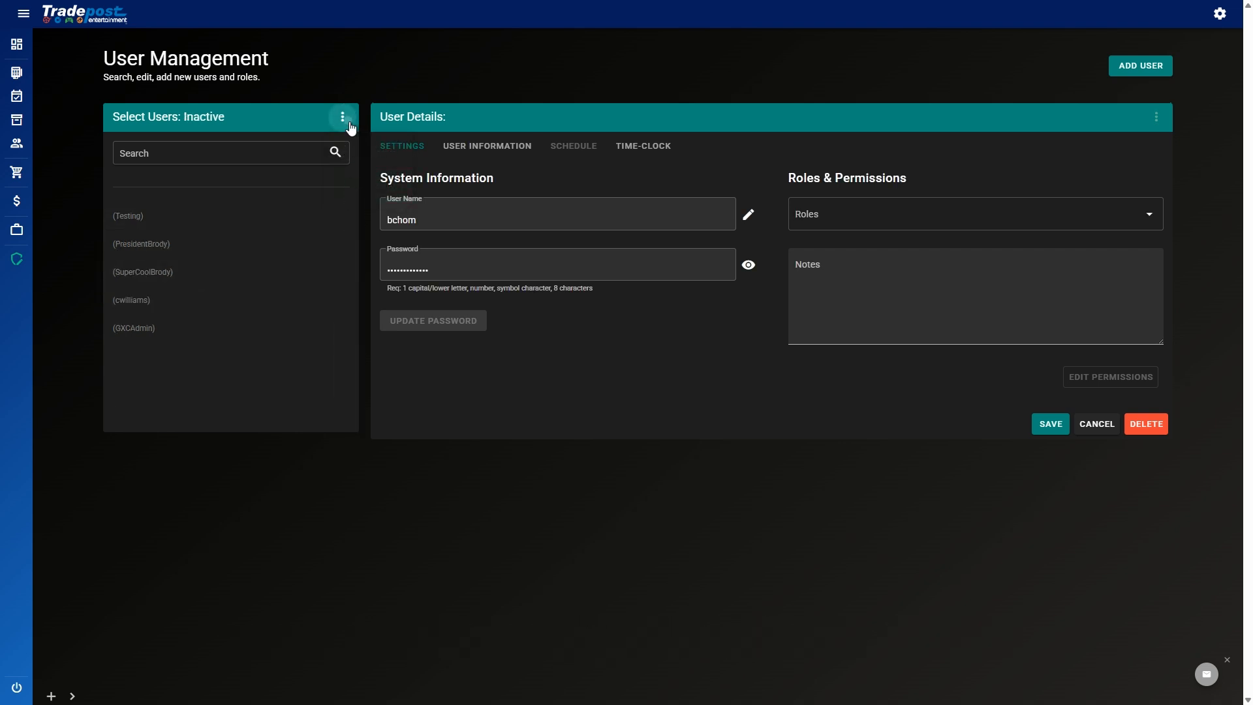
pyautogui.click(349, 126)
pyautogui.click(356, 160)
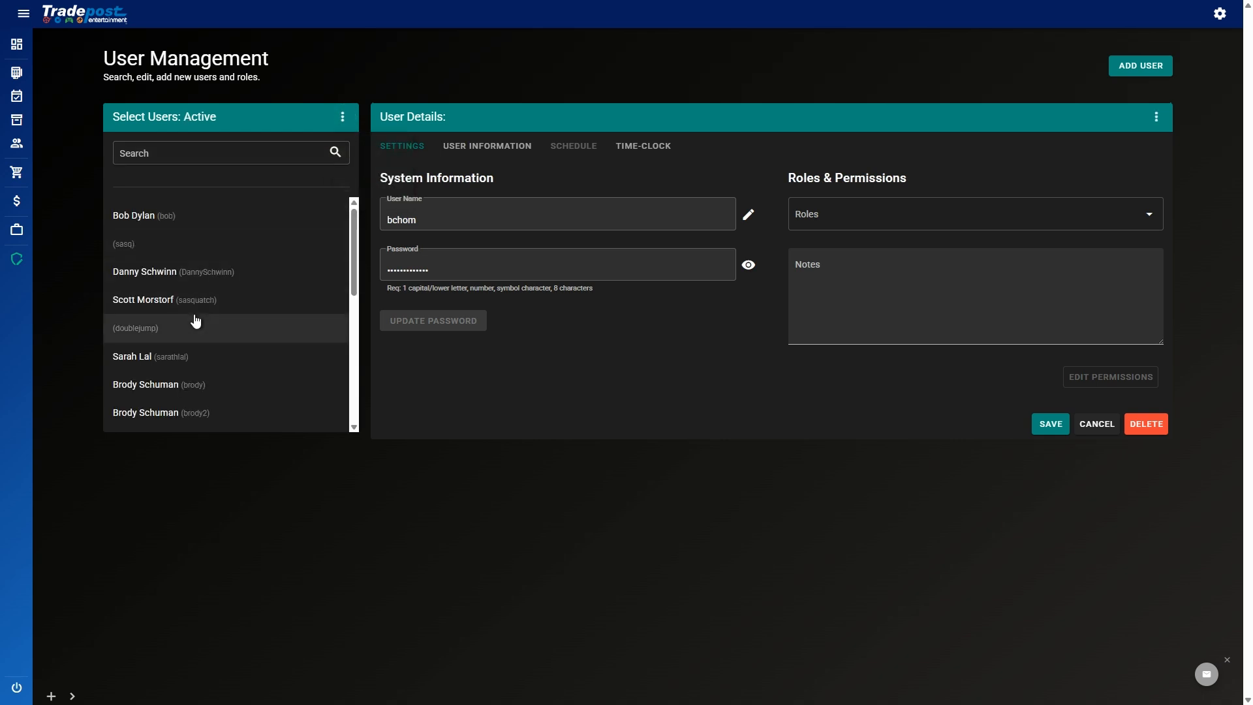
pyautogui.scroll(-5, 216, 346)
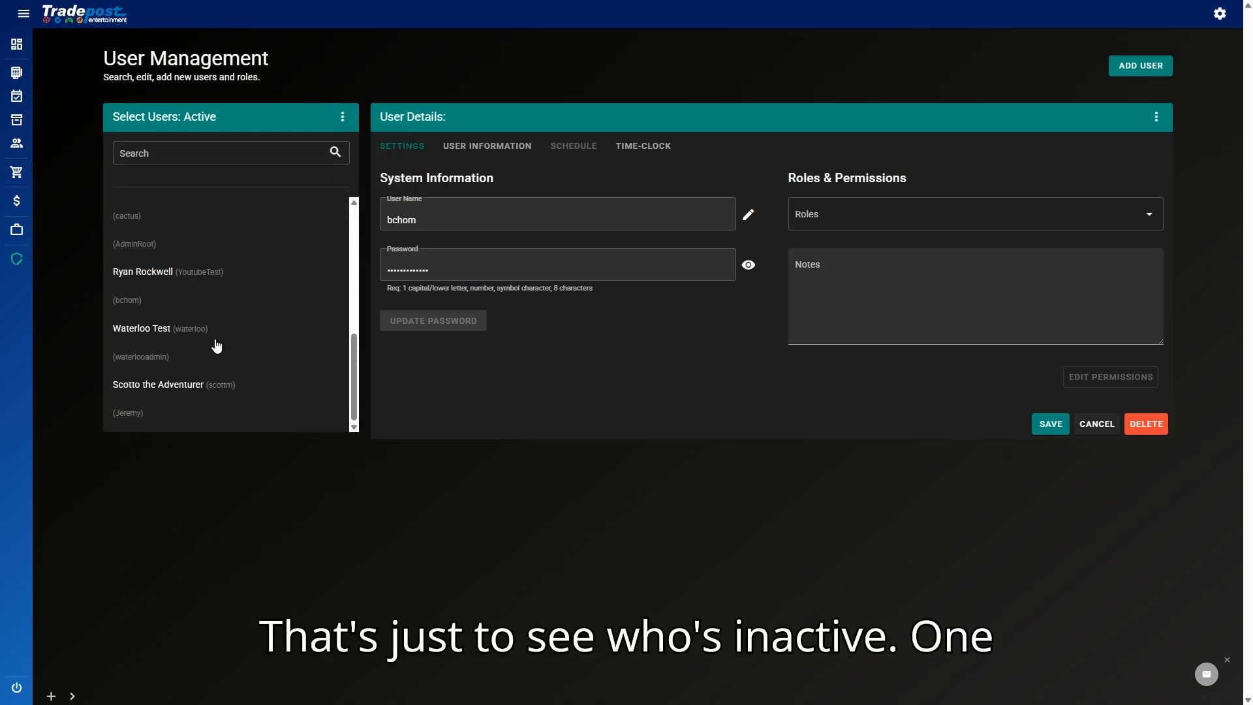
pyautogui.click(185, 306)
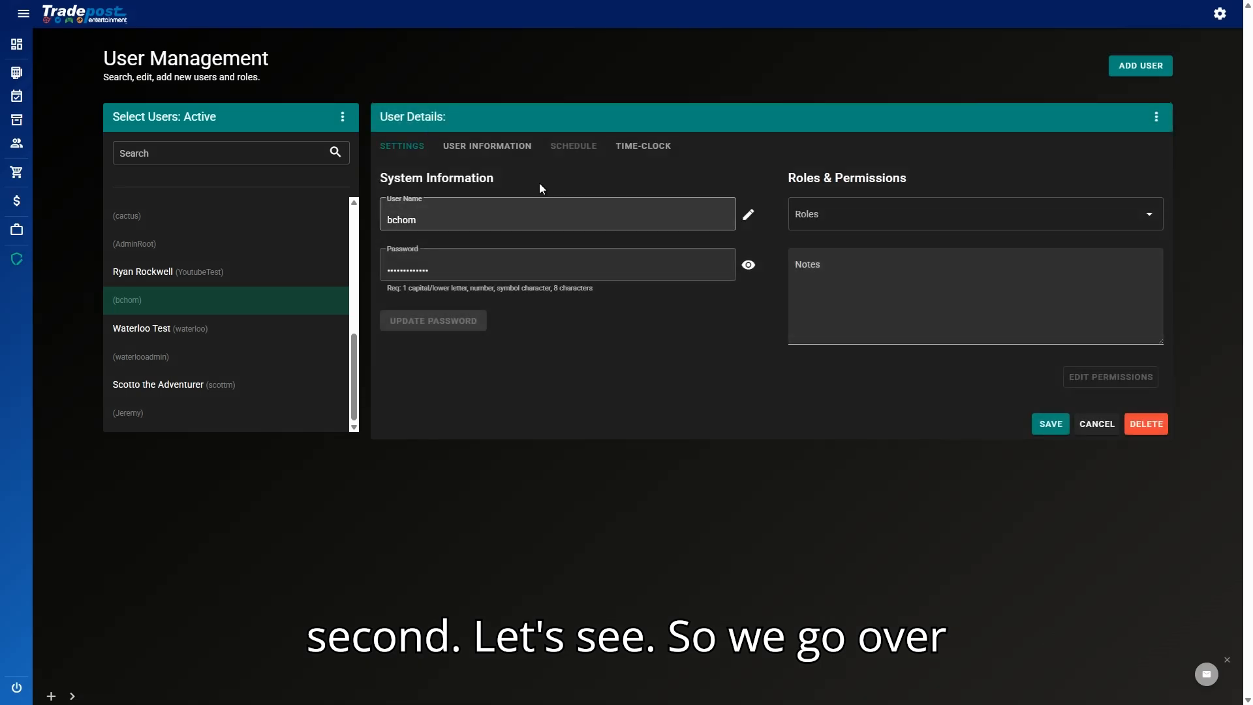
# Step: Lock the unnamed user account and confirm the lock warning
pyautogui.click(466, 154)
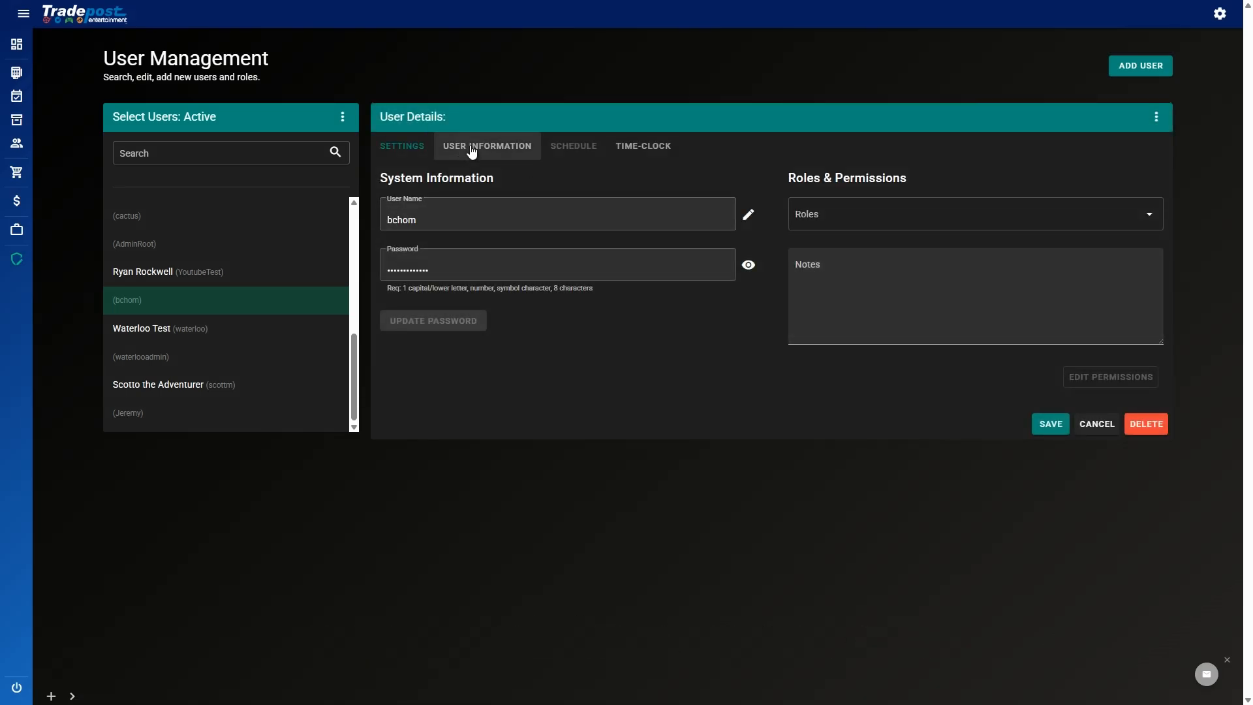
pyautogui.click(1157, 119)
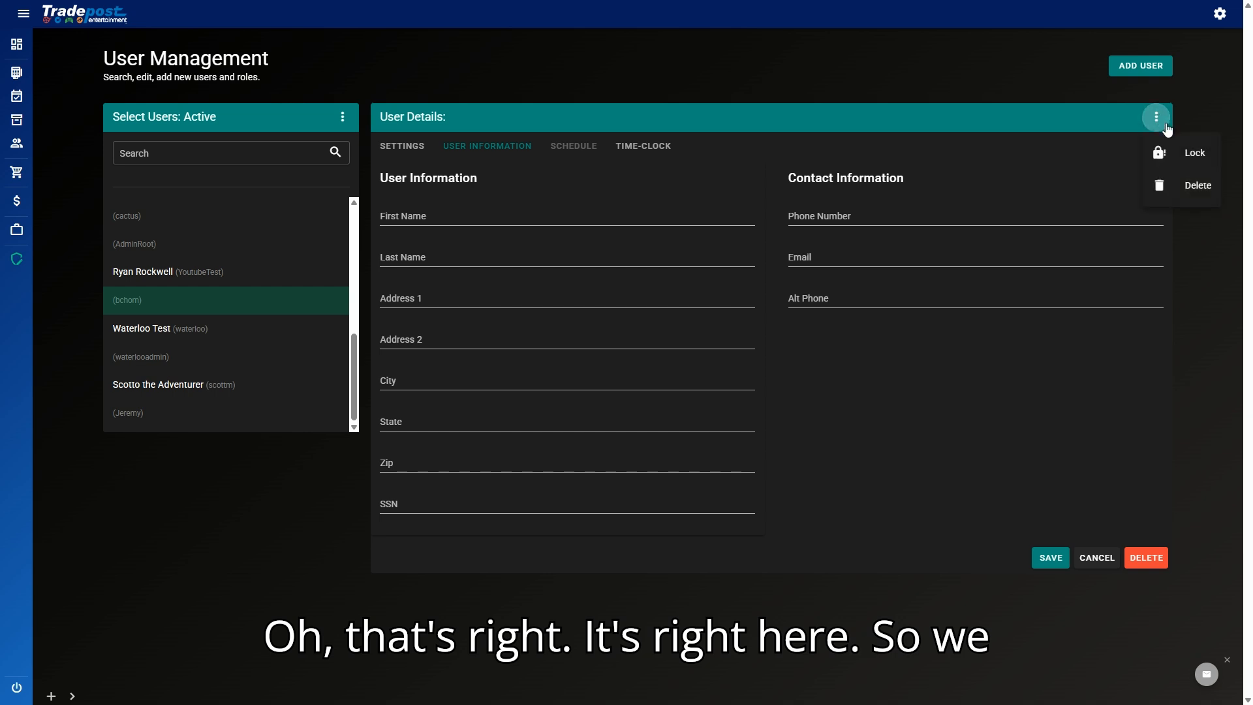
pyautogui.click(1188, 157)
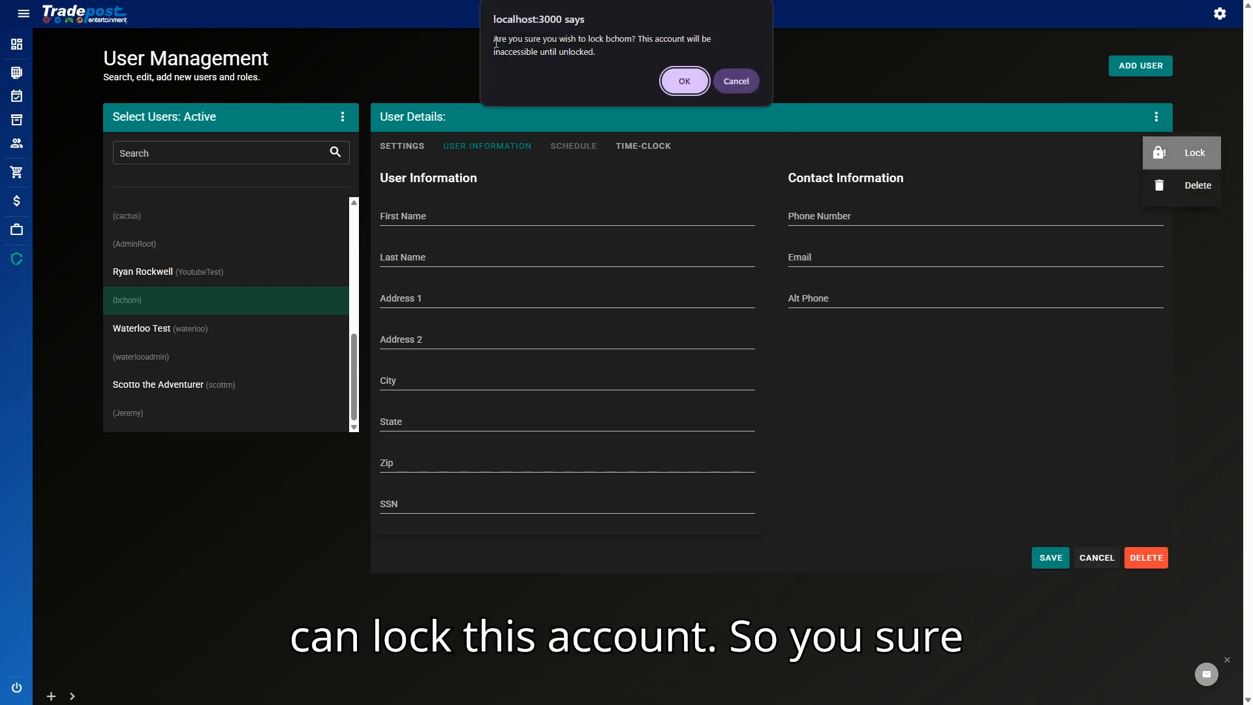
pyautogui.moveTo(494, 40); pyautogui.dragTo(611, 58)
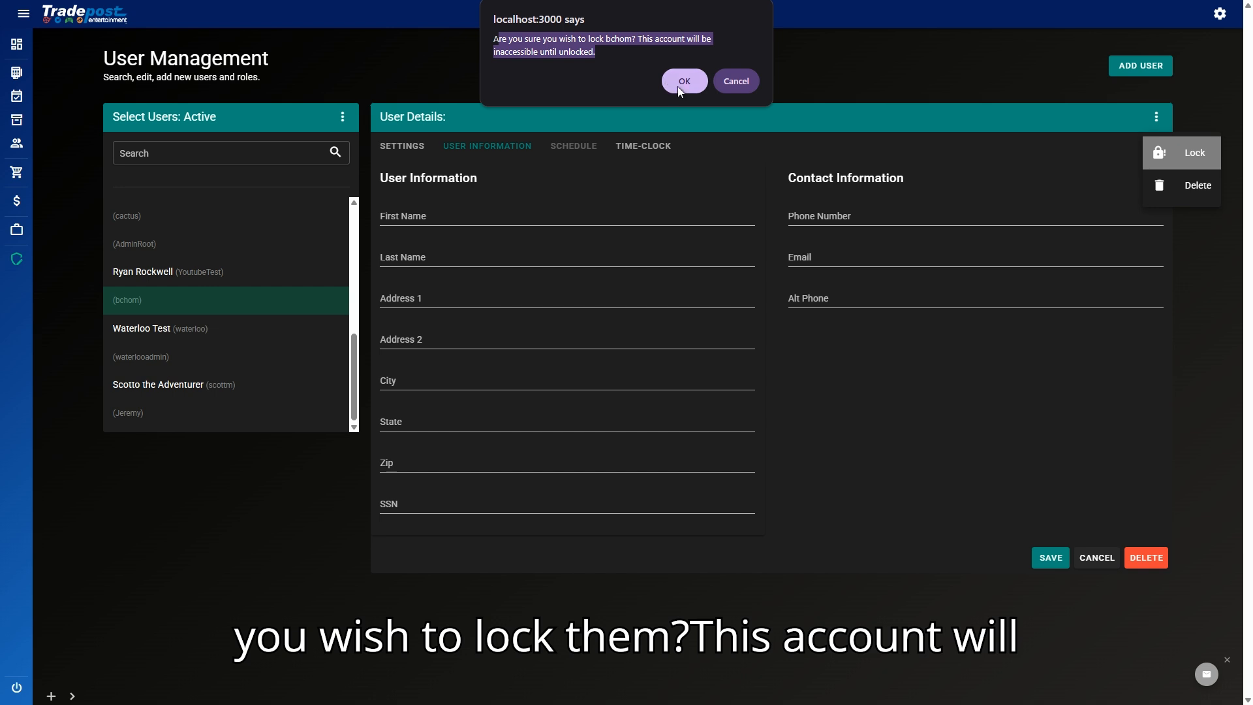
pyautogui.click(677, 86)
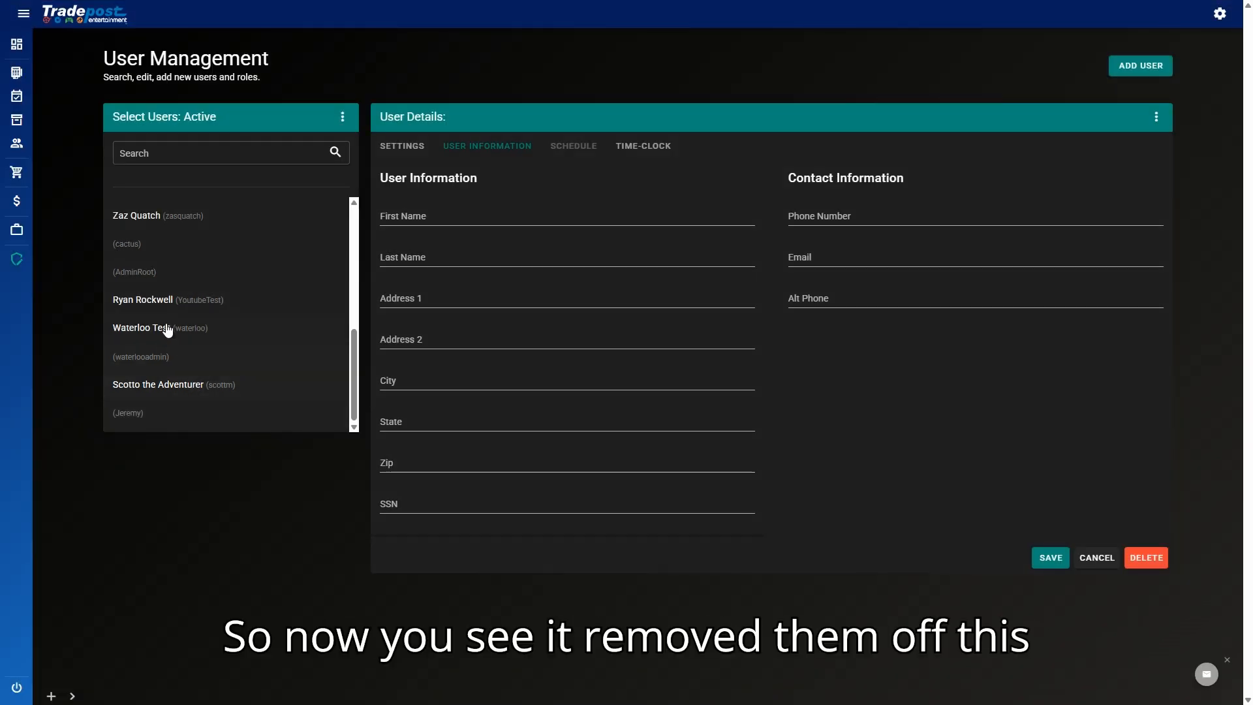
# Step: Search Active users for the locked account's name, then switch to Inactive users
pyautogui.click(187, 154)
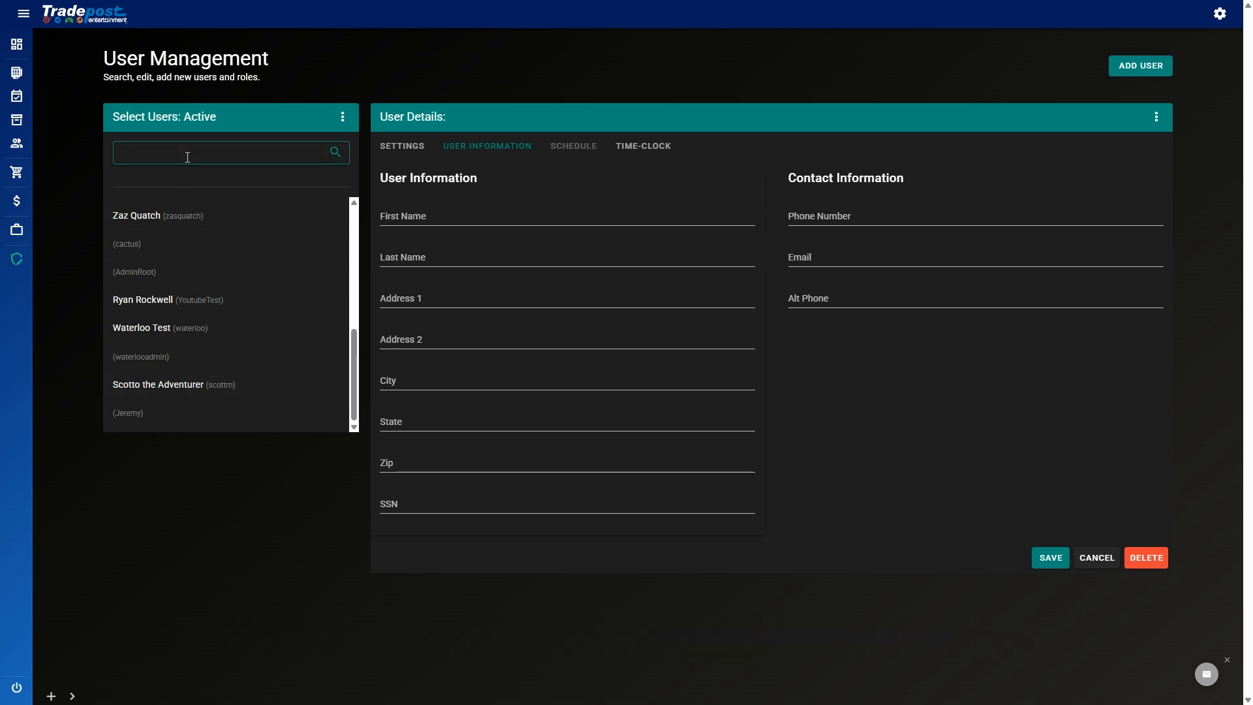
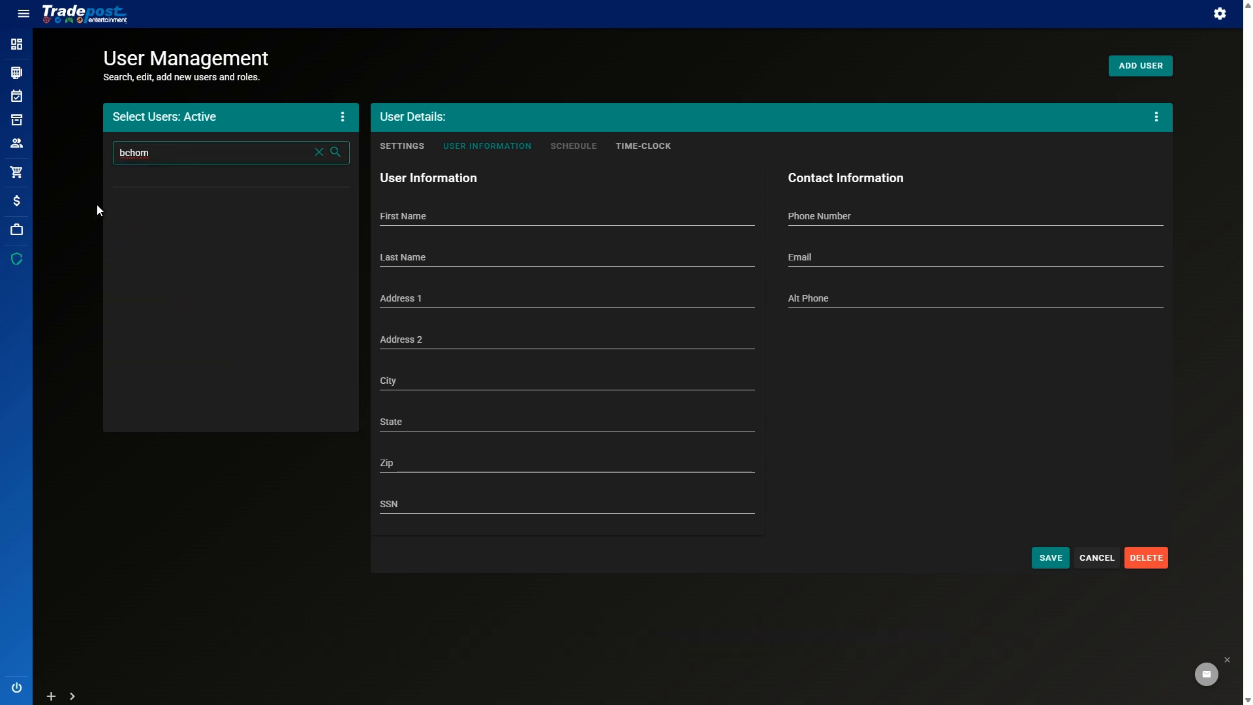
pyautogui.doubleClick(195, 154)
pyautogui.click(240, 181)
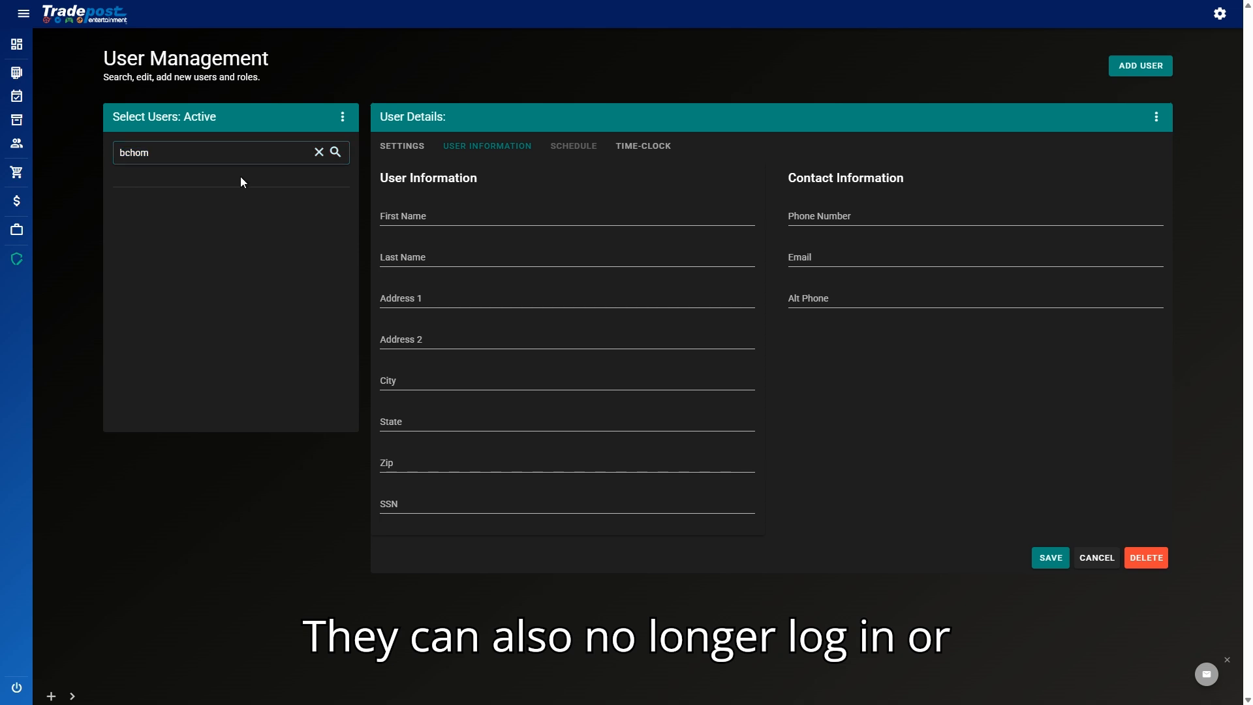
pyautogui.click(342, 117)
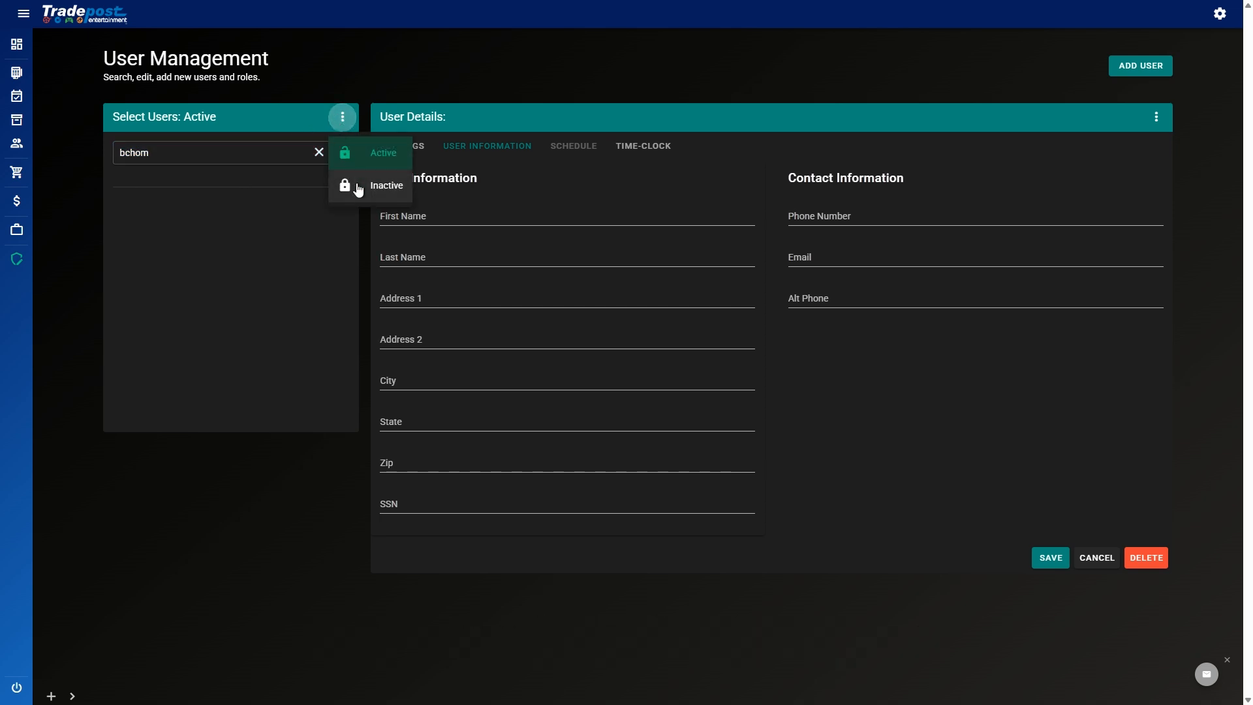
pyautogui.click(370, 186)
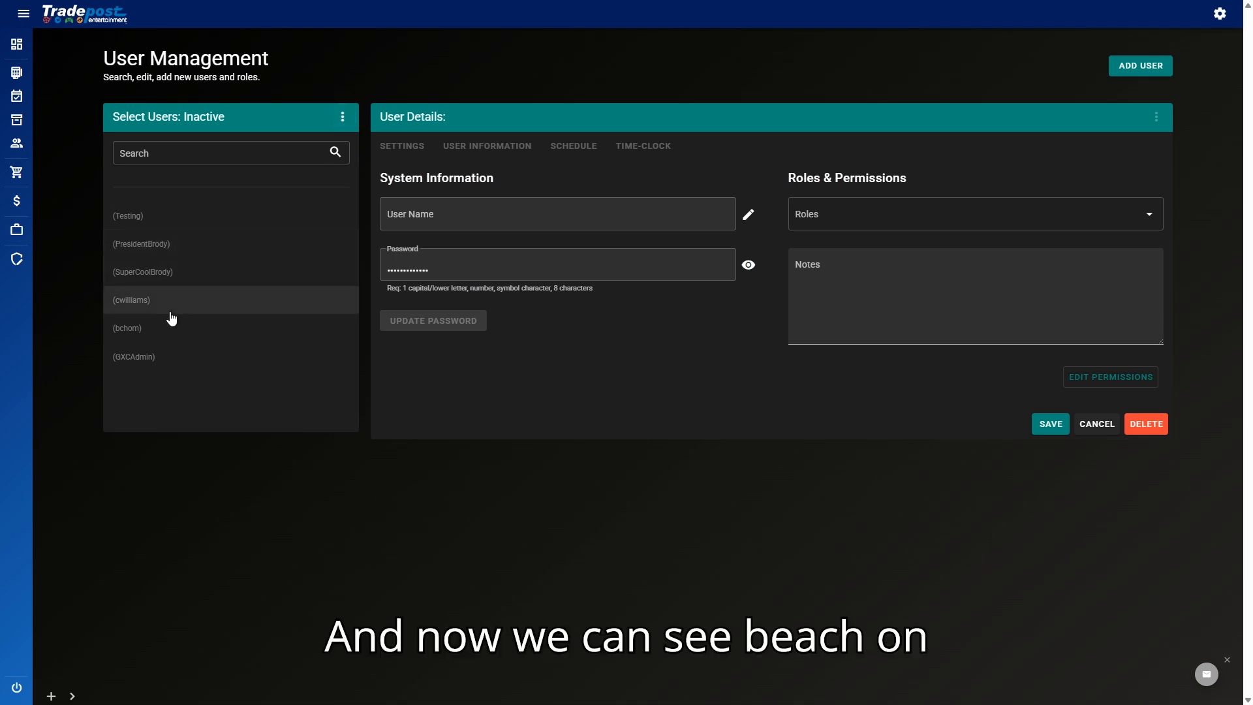
# Step: Select the deactivated user in the Inactive list, delete it, and confirm the permanent deletion
pyautogui.click(170, 333)
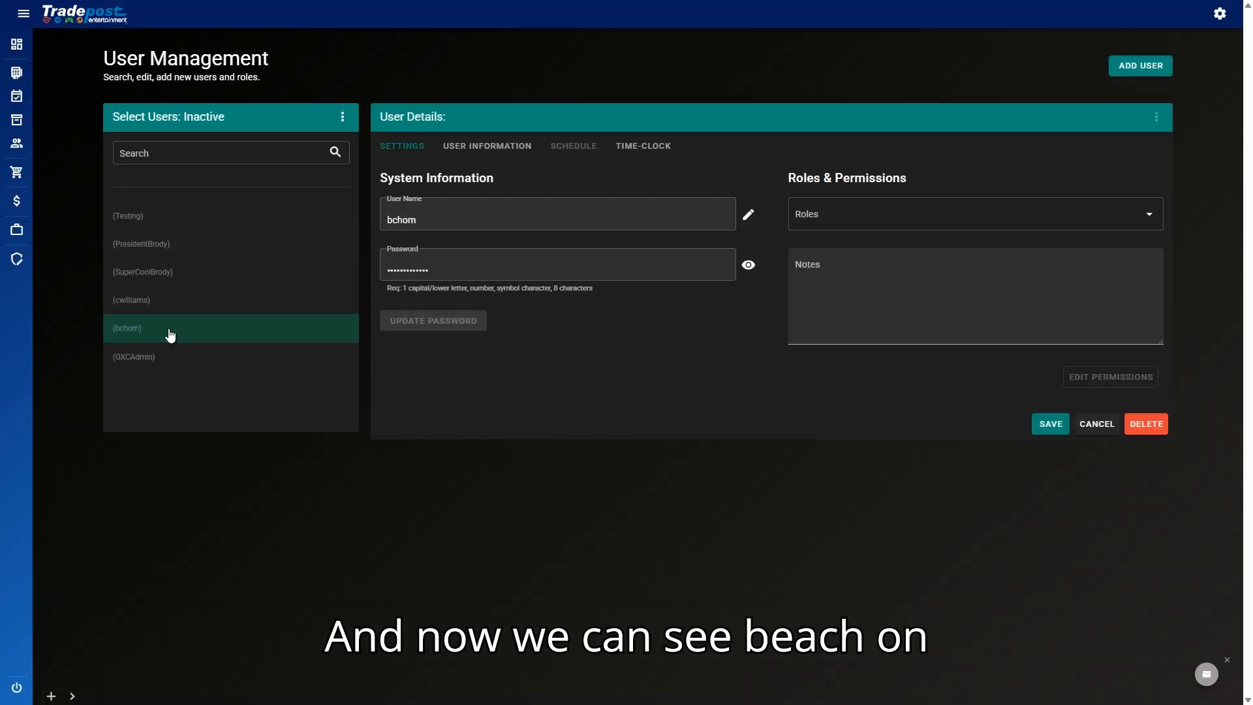
pyautogui.click(1142, 425)
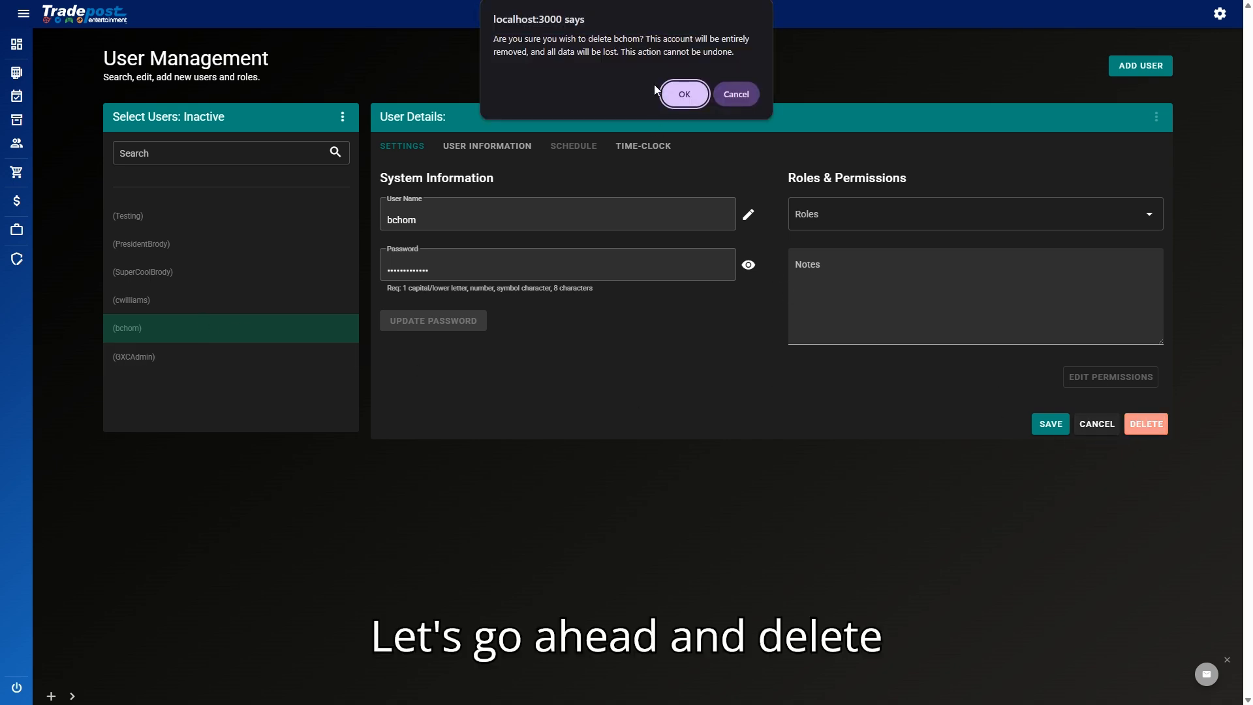
pyautogui.click(680, 95)
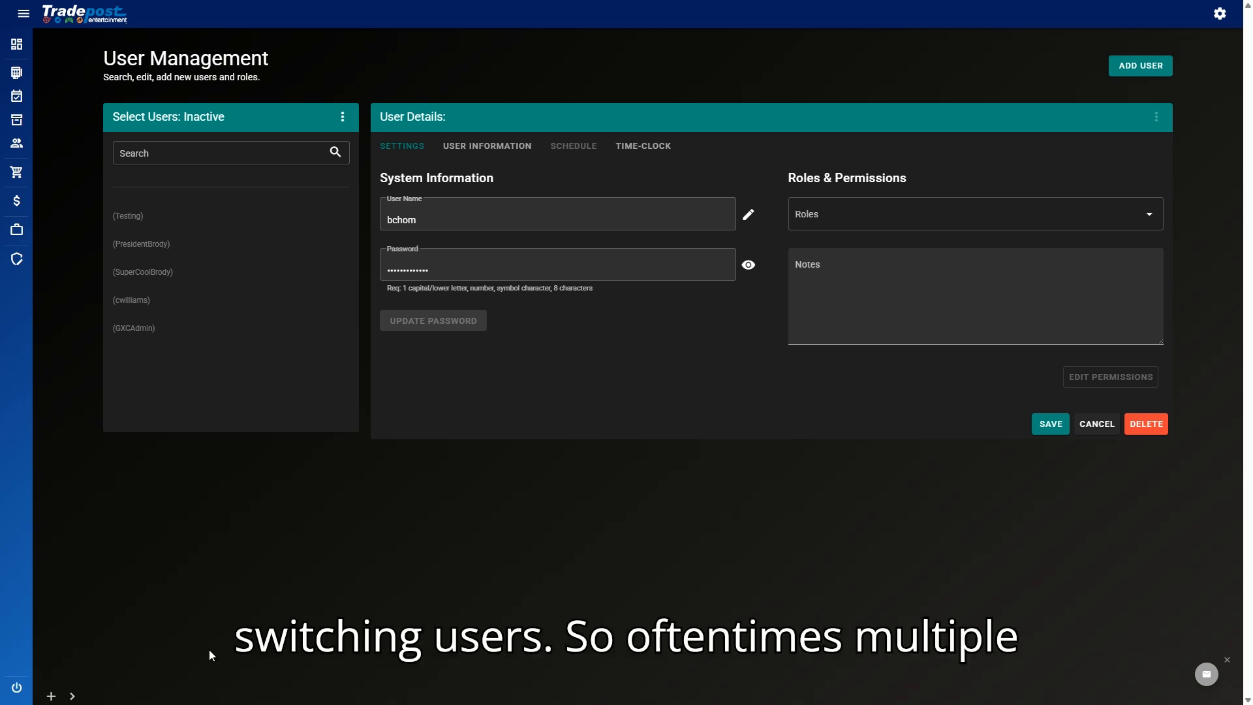
# Step: Add a new session from the bottom session bar, signing in with the second user's username and password
pyautogui.click(71, 696)
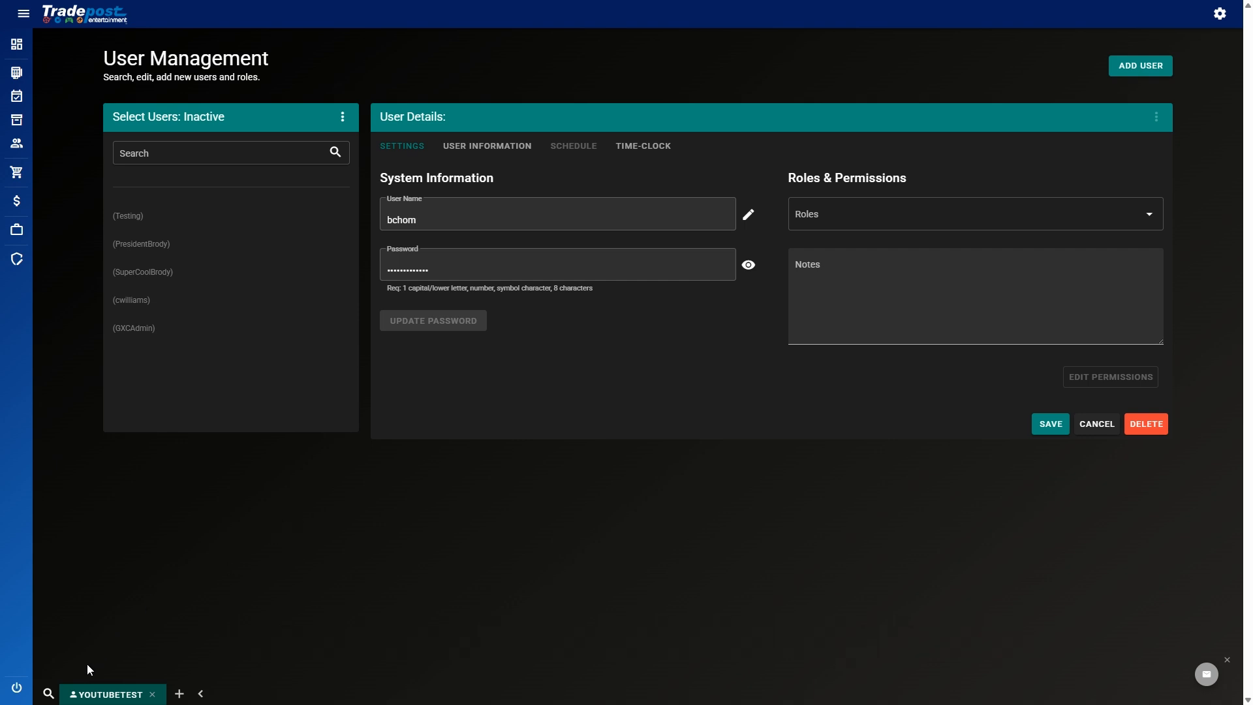
pyautogui.click(200, 694)
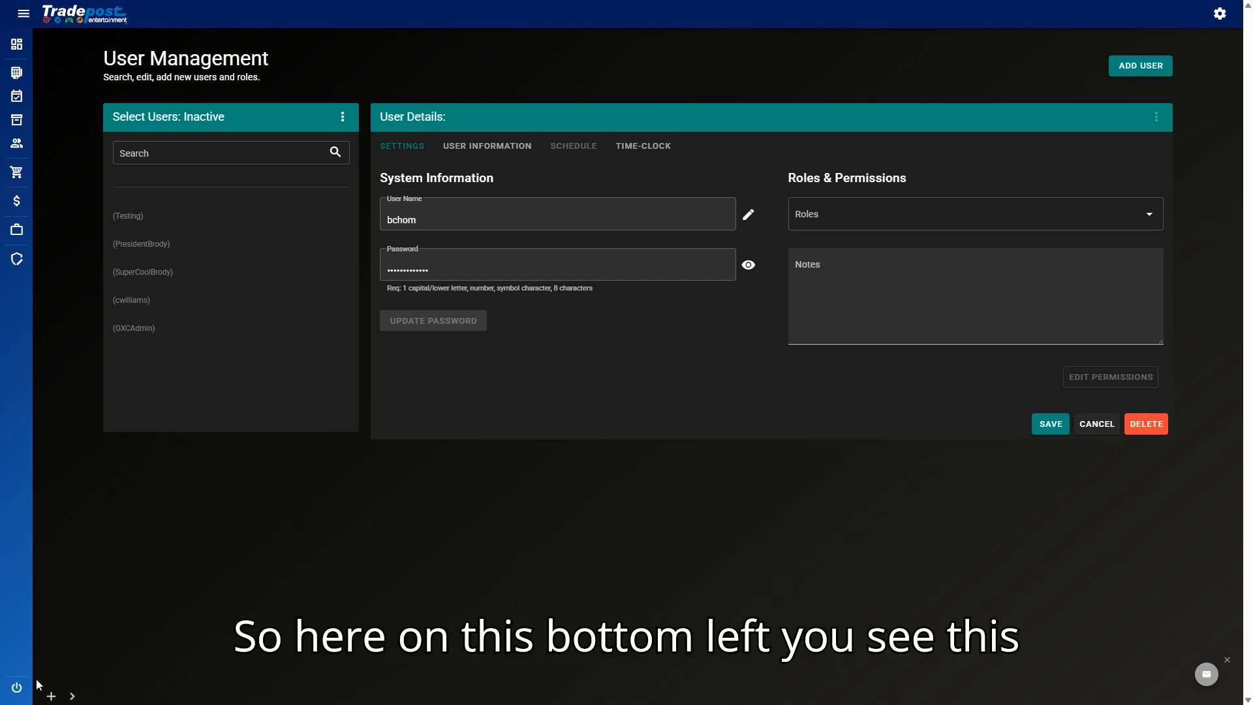
pyautogui.click(73, 697)
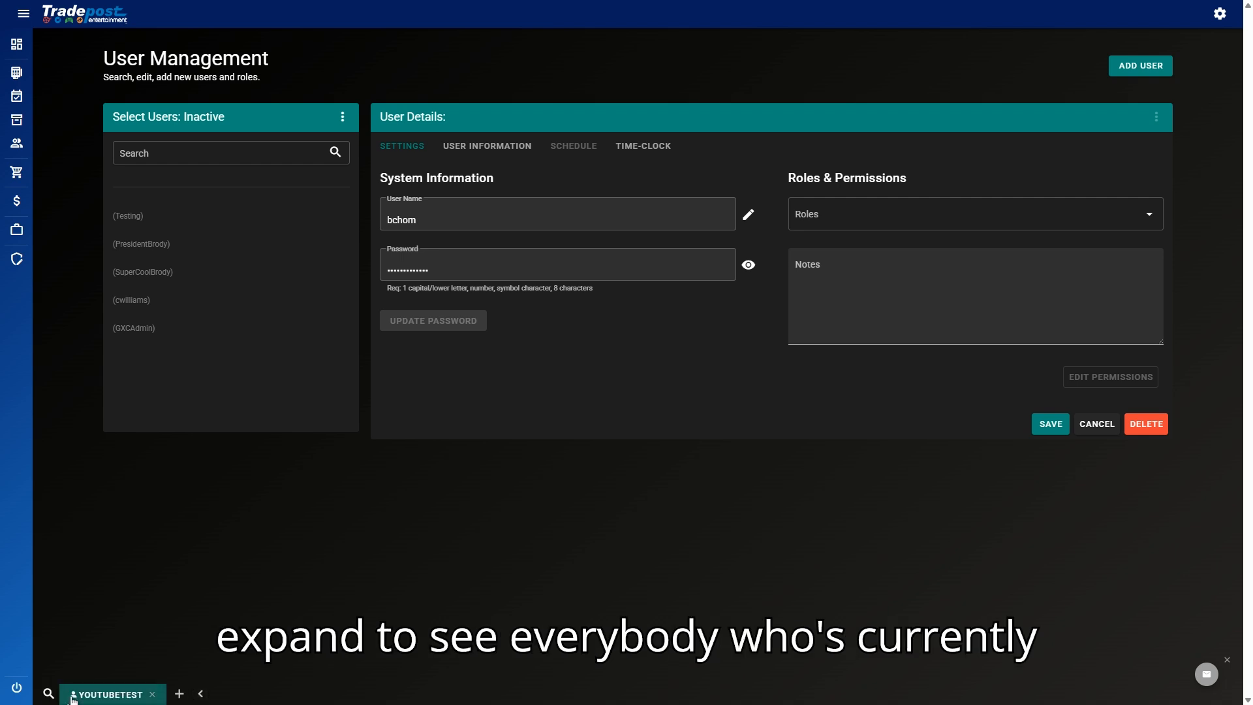
pyautogui.click(179, 694)
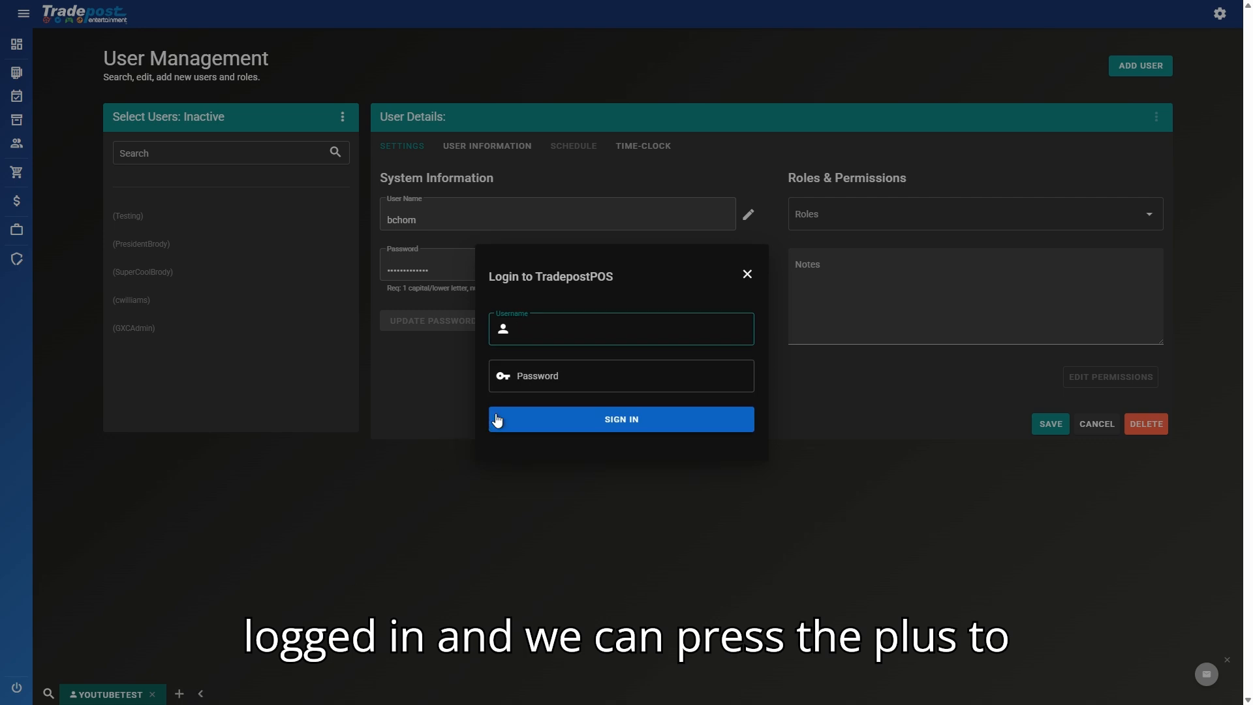
pyautogui.write('scottm')
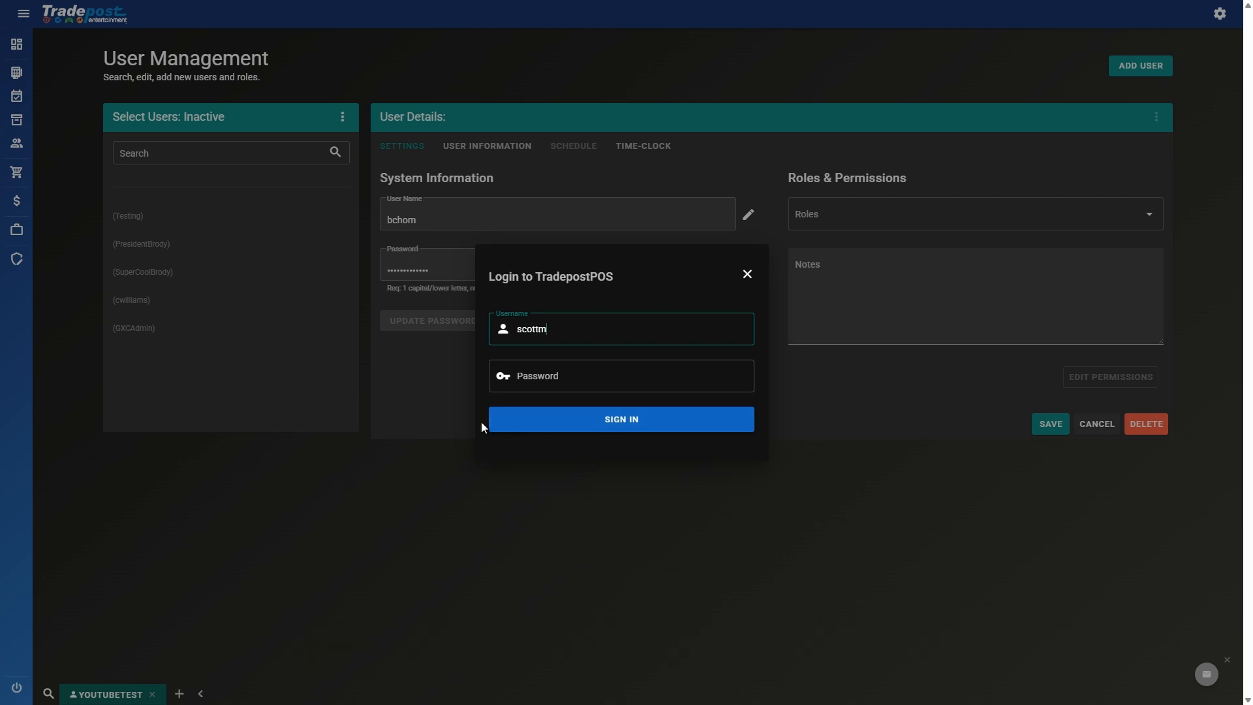
pyautogui.press('Tab')
pyautogui.write('••••••')
pyautogui.press('Return')
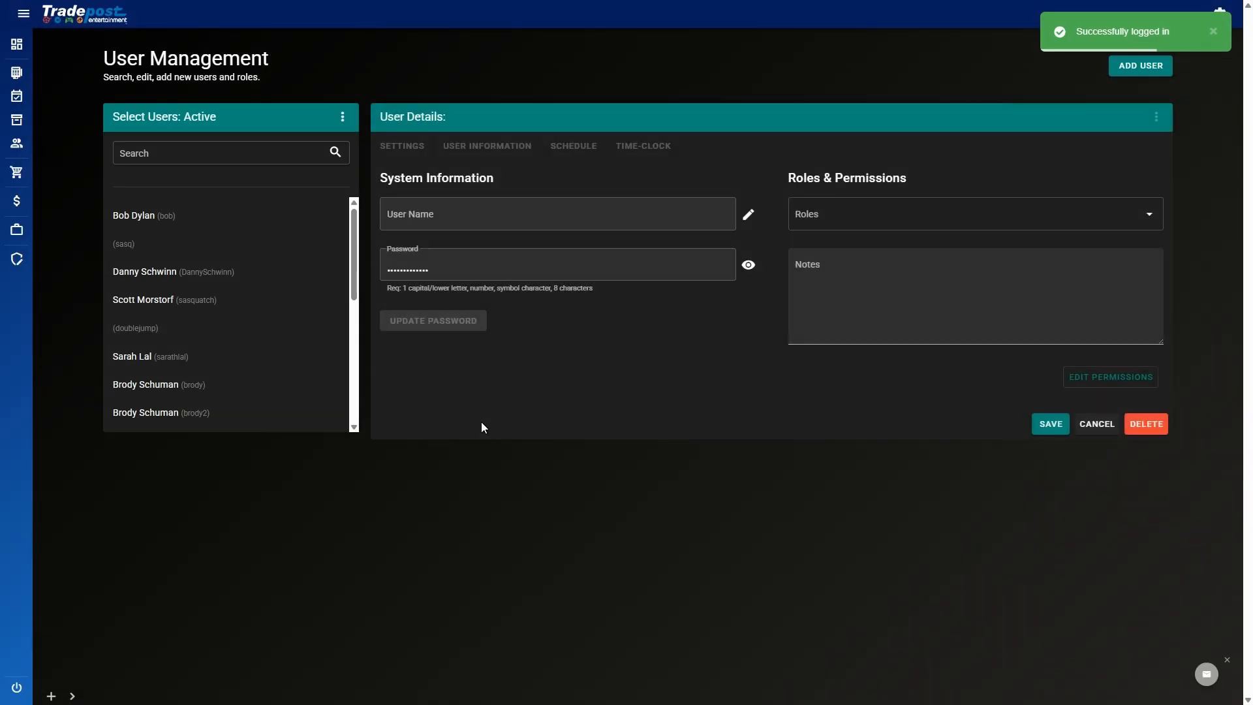
pyautogui.click(73, 696)
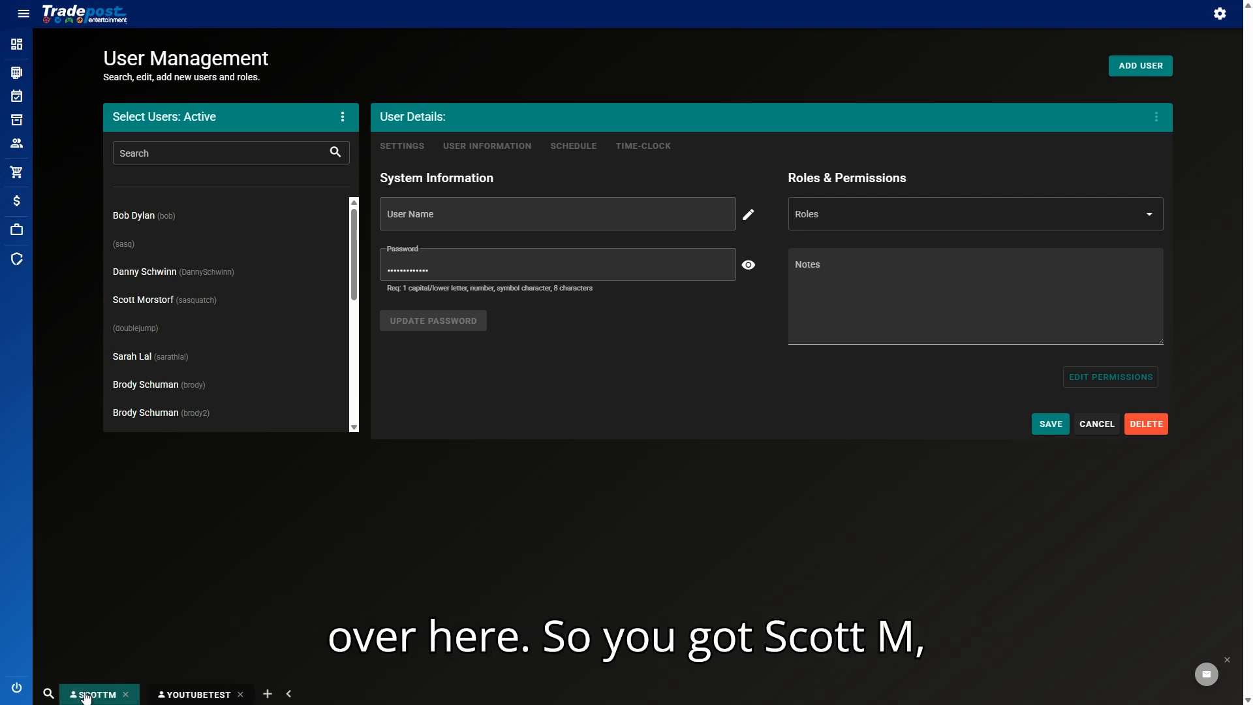
# Step: Switch to the original user's session and back to the second user, entering passwords, then show POS Settings
pyautogui.click(195, 694)
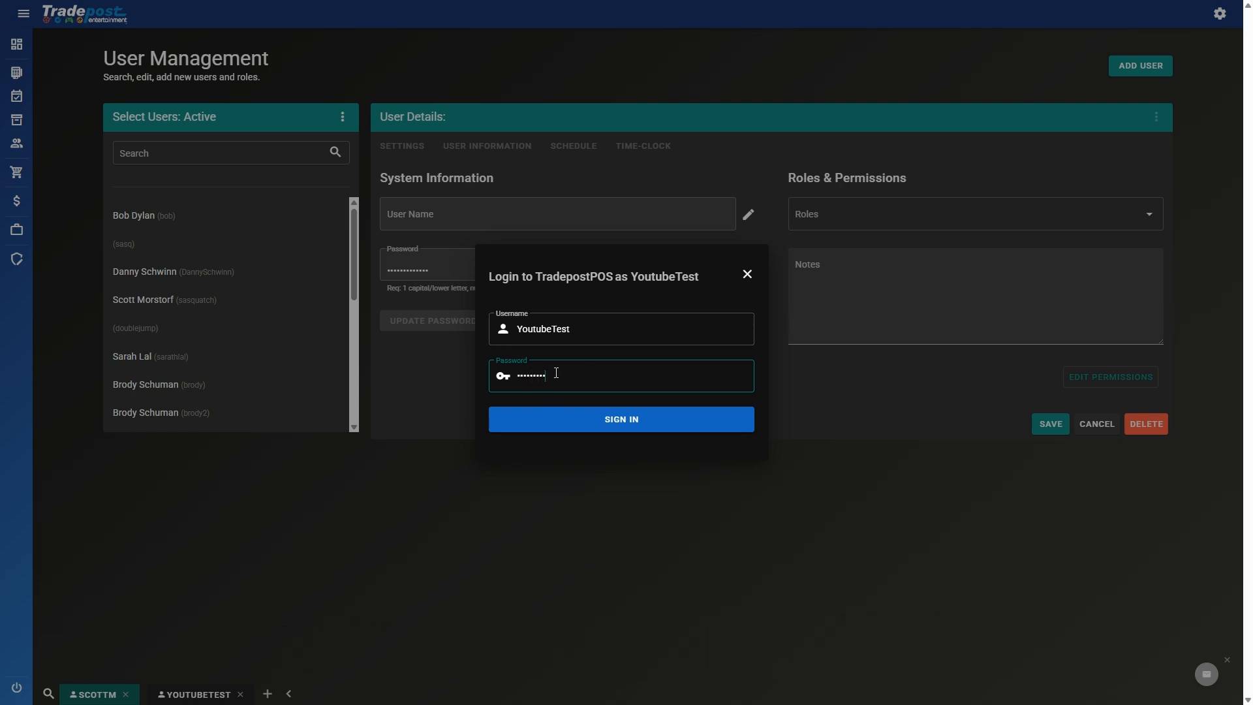
pyautogui.press('Return')
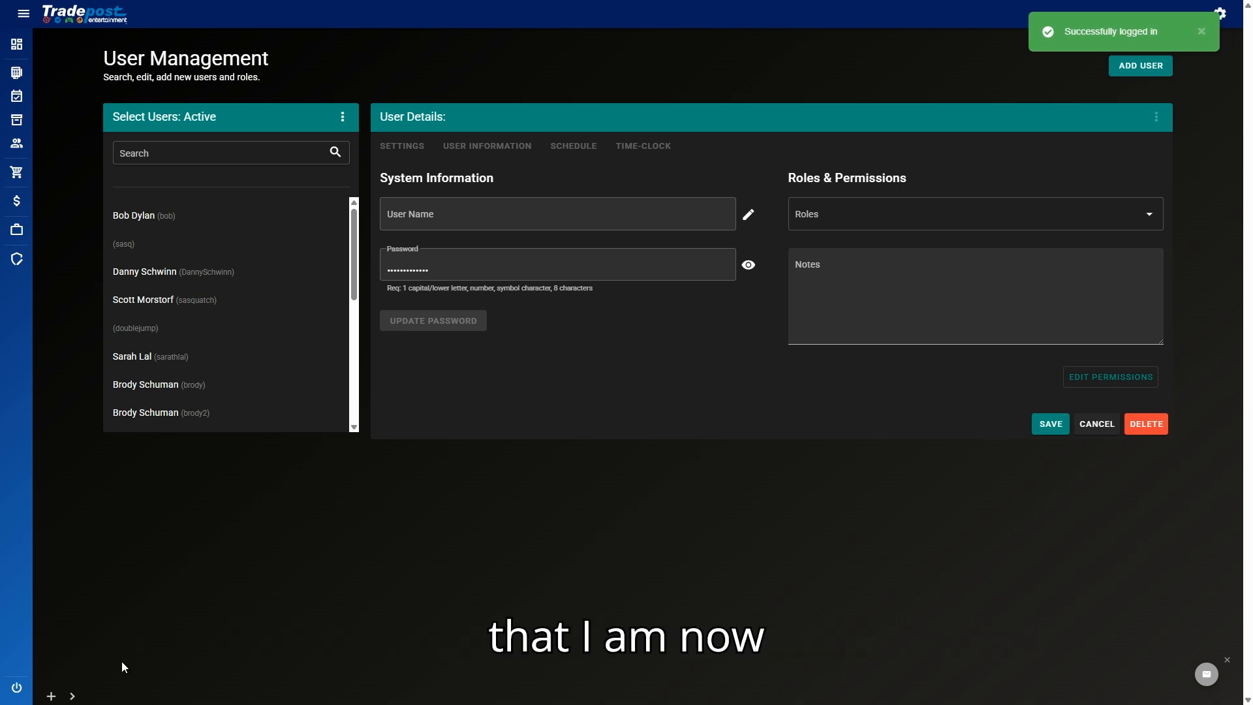
pyautogui.click(73, 695)
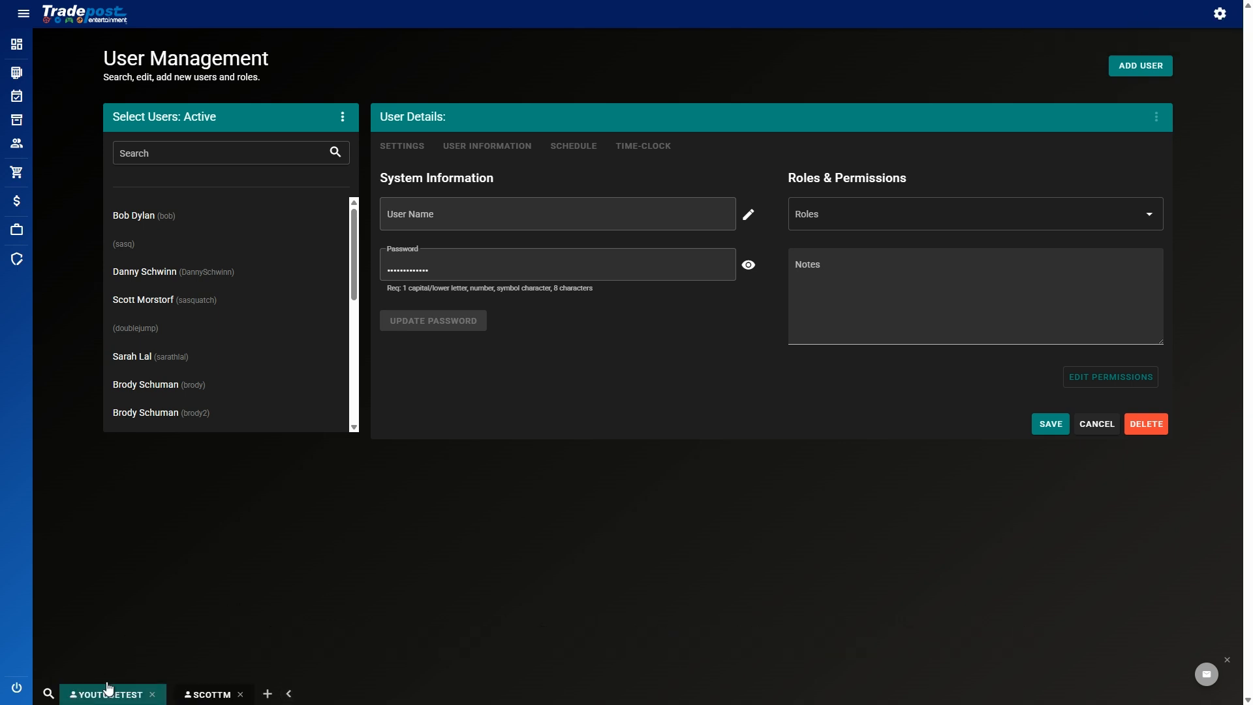
pyautogui.click(207, 694)
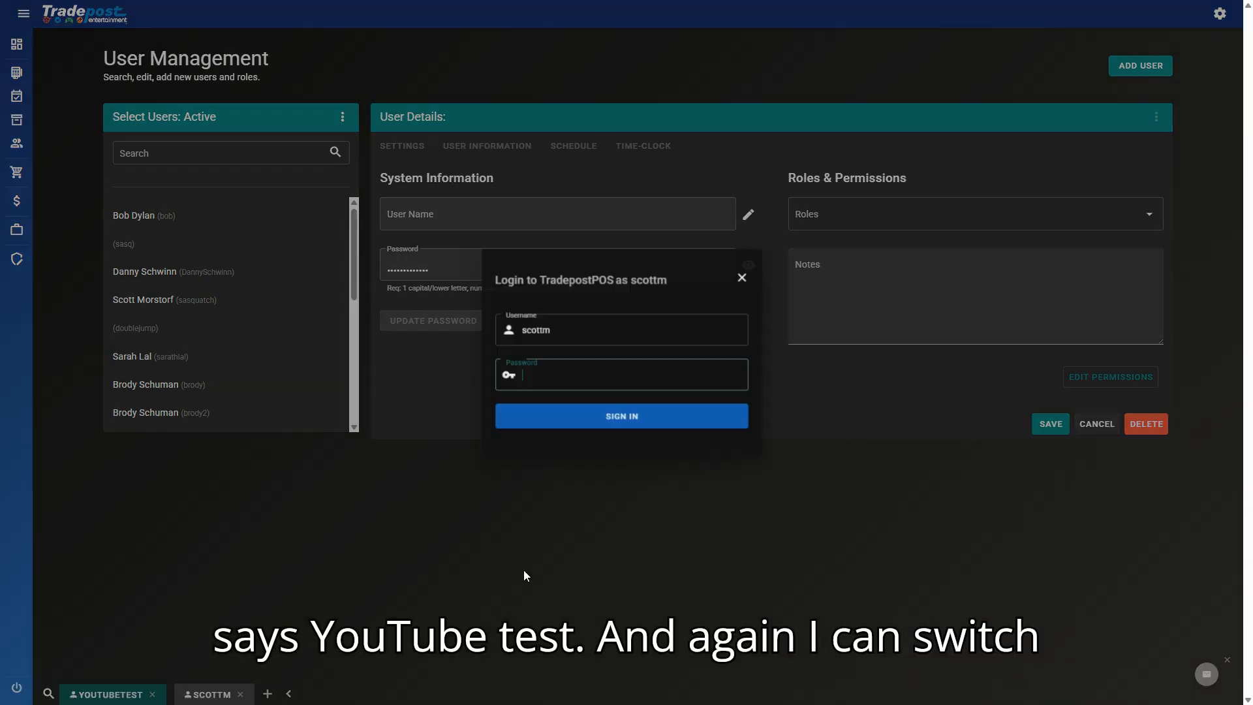
pyautogui.write('•••')
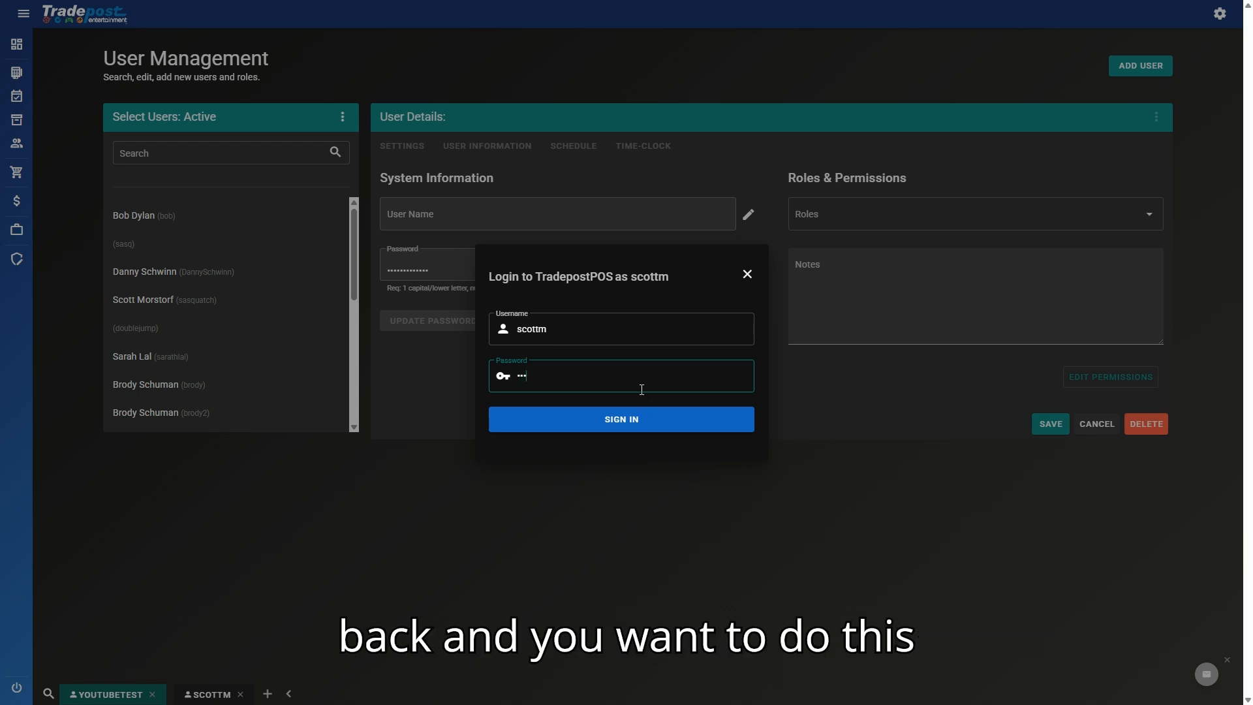
pyautogui.write('••••••')
pyautogui.press('Return')
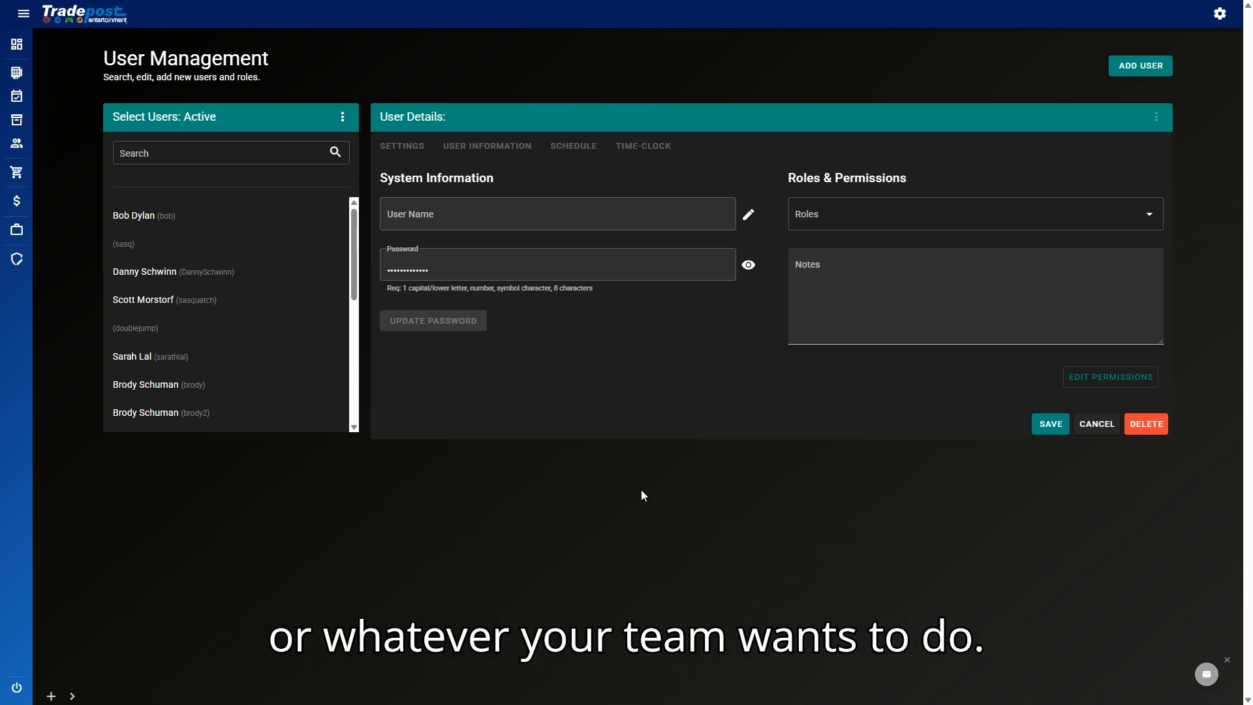
pyautogui.click(1219, 16)
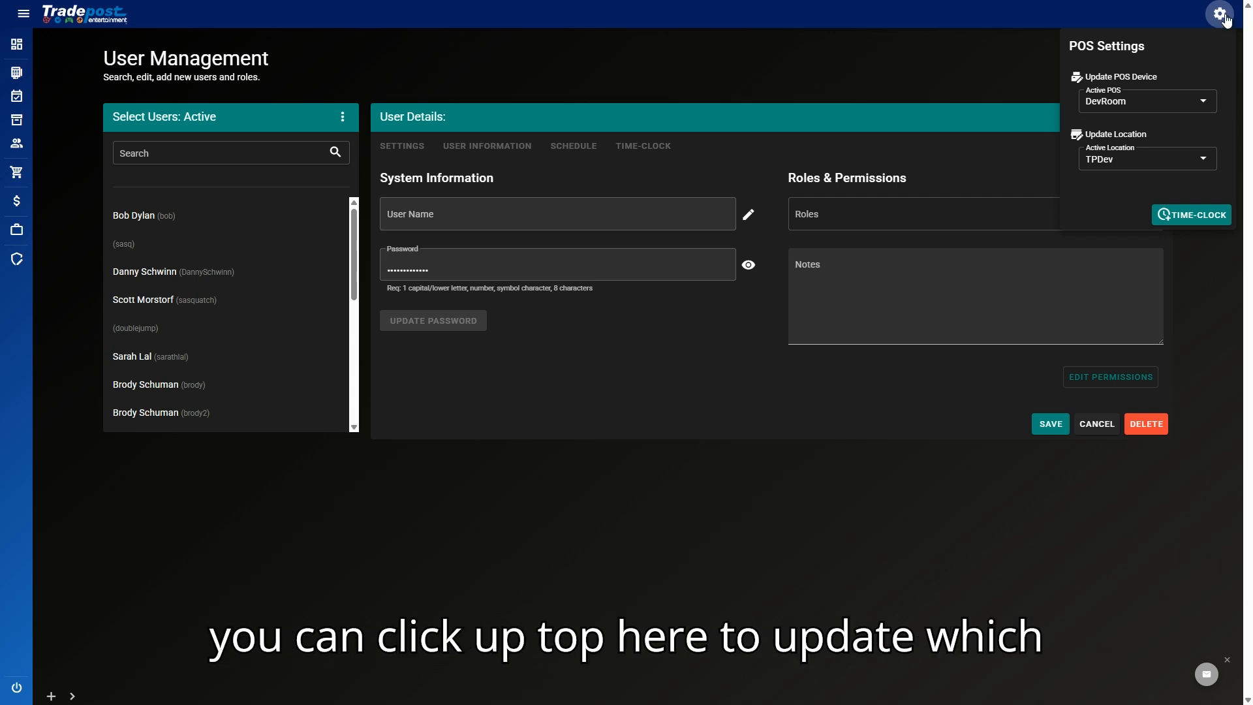
# Step: Change this computer's POS device to a different device and confirm the change
pyautogui.click(1145, 102)
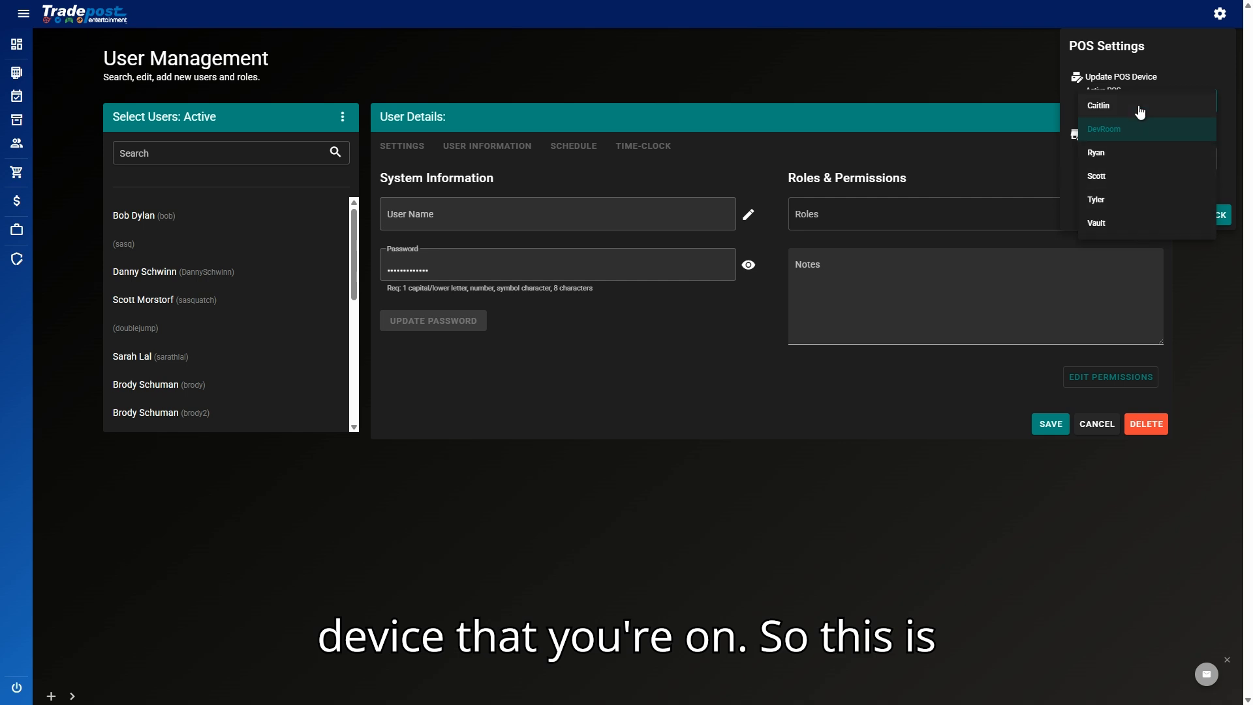
pyautogui.click(1153, 62)
pyautogui.click(1214, 18)
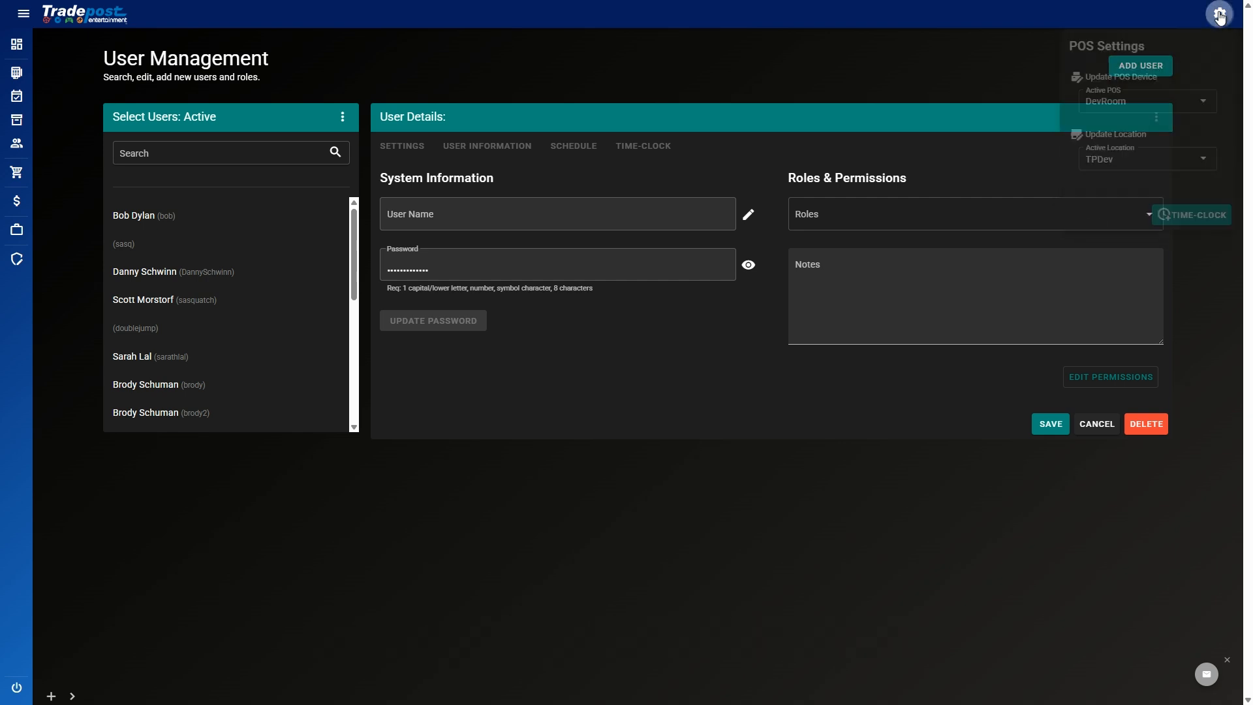
pyautogui.click(1163, 112)
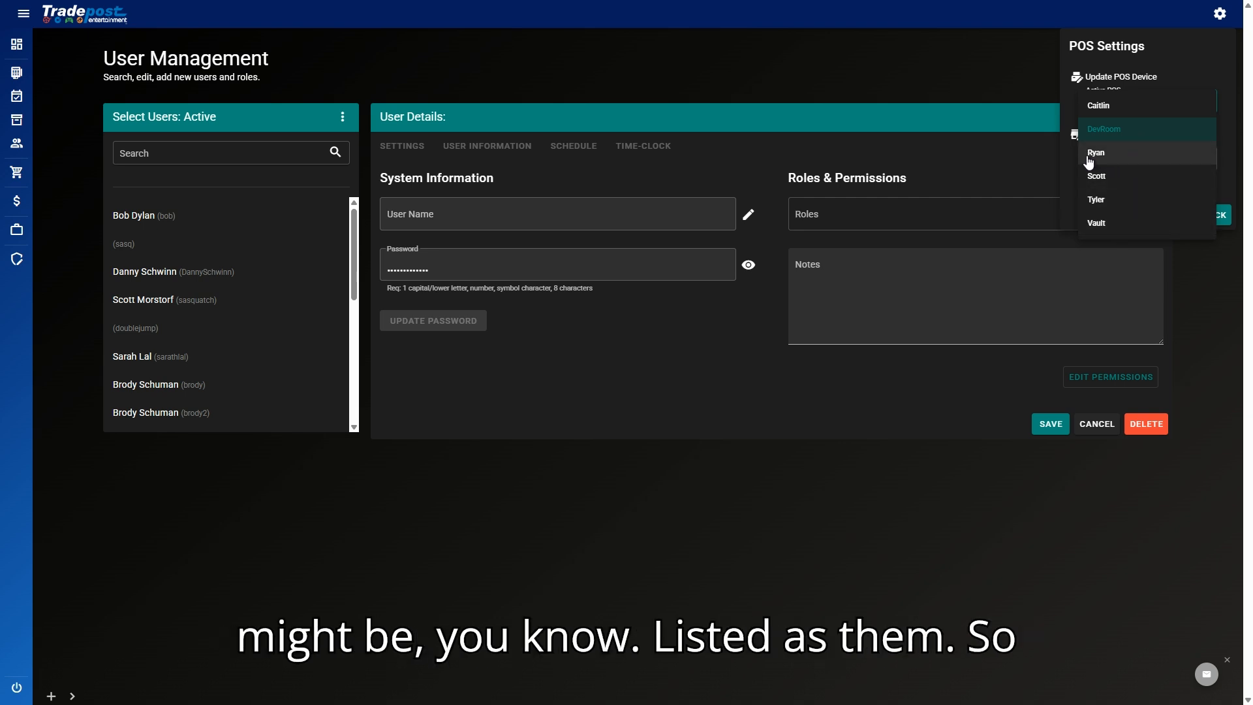
pyautogui.click(1113, 162)
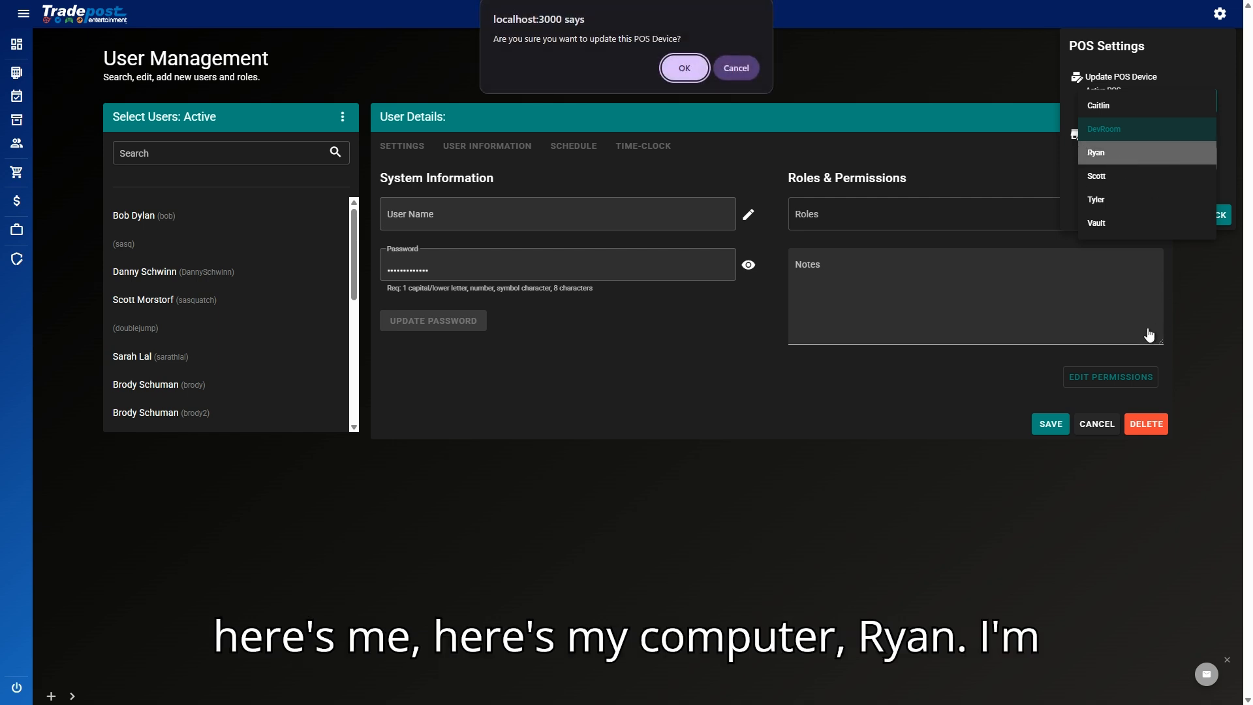
pyautogui.click(683, 68)
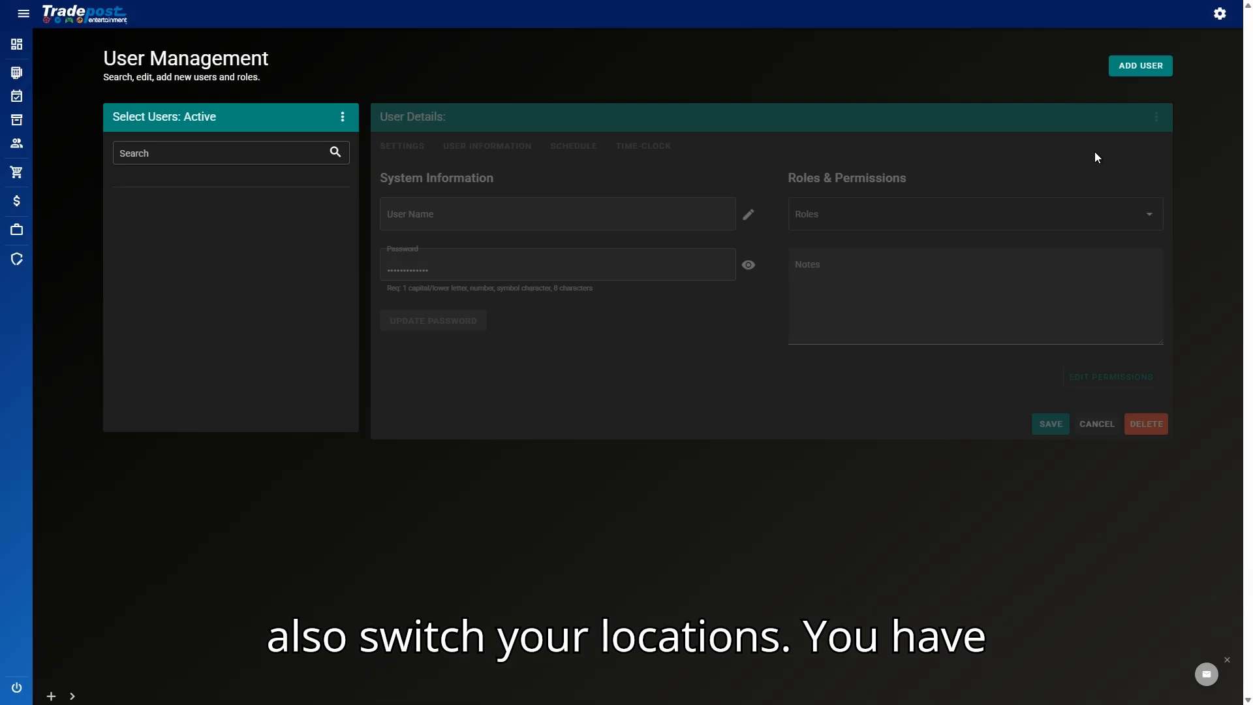
# Step: Set the active location to TPDev and verify it in the reopened POS settings
pyautogui.click(1218, 14)
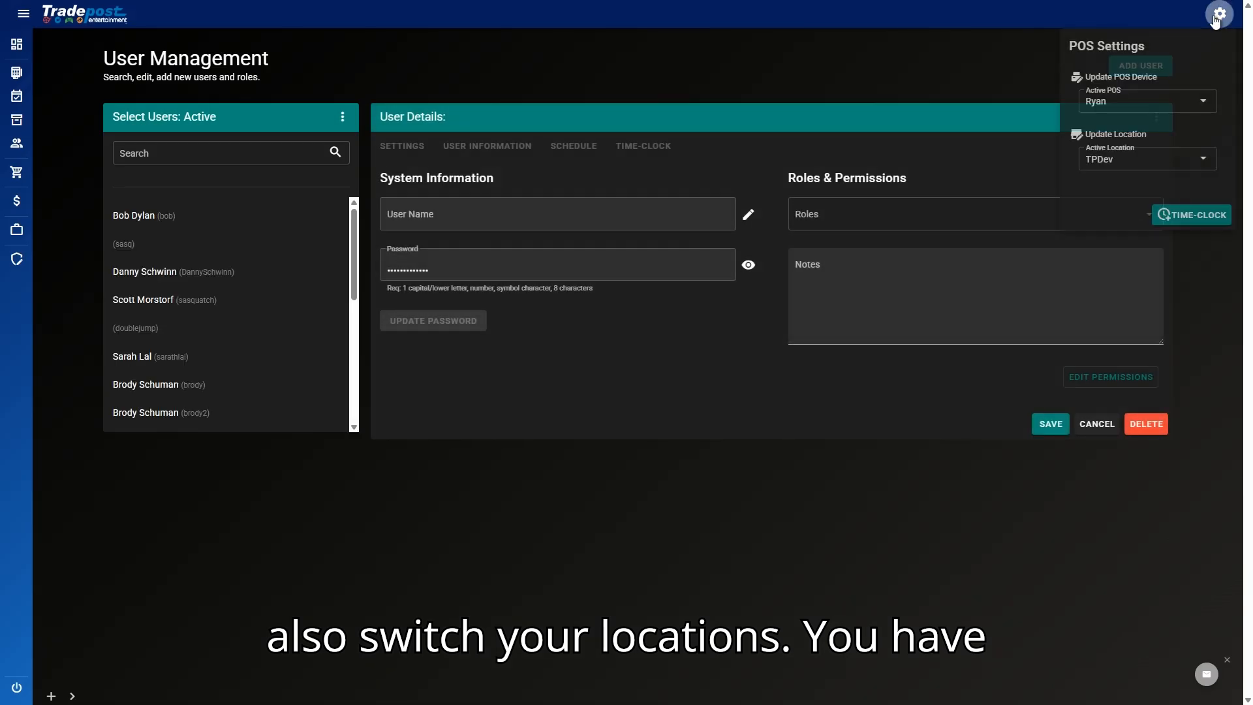
pyautogui.click(1154, 160)
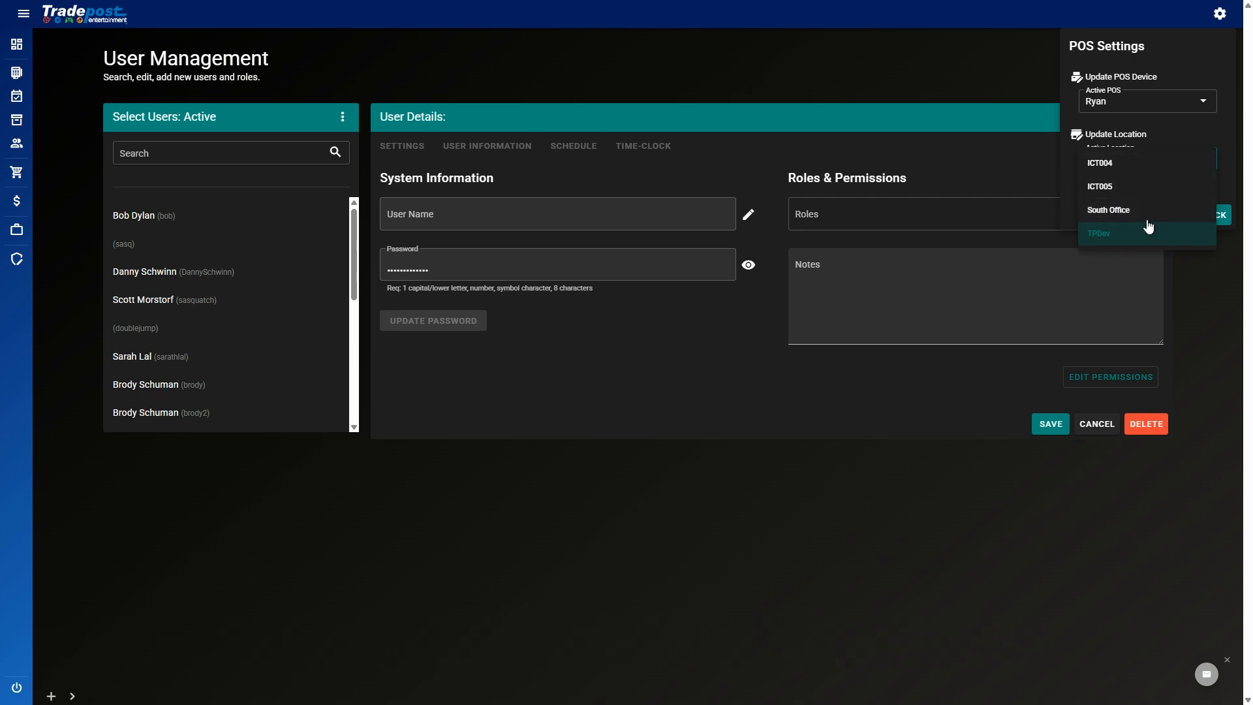
pyautogui.click(1219, 14)
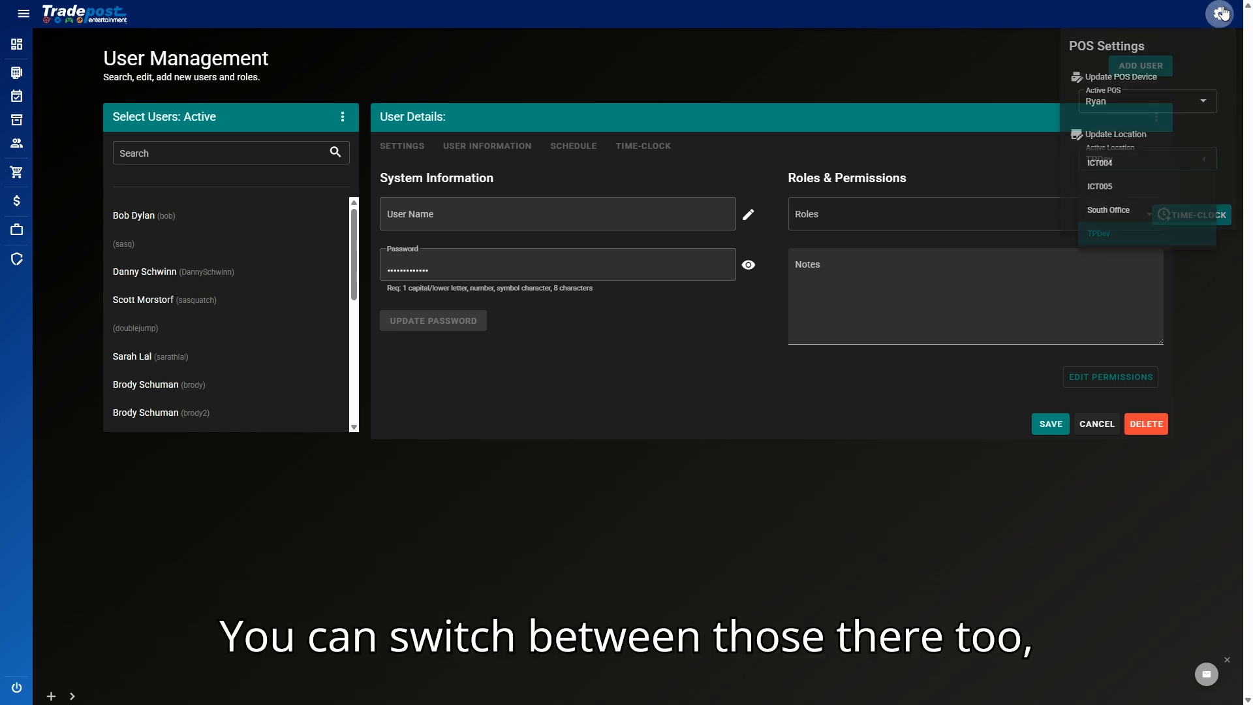
pyautogui.click(1219, 15)
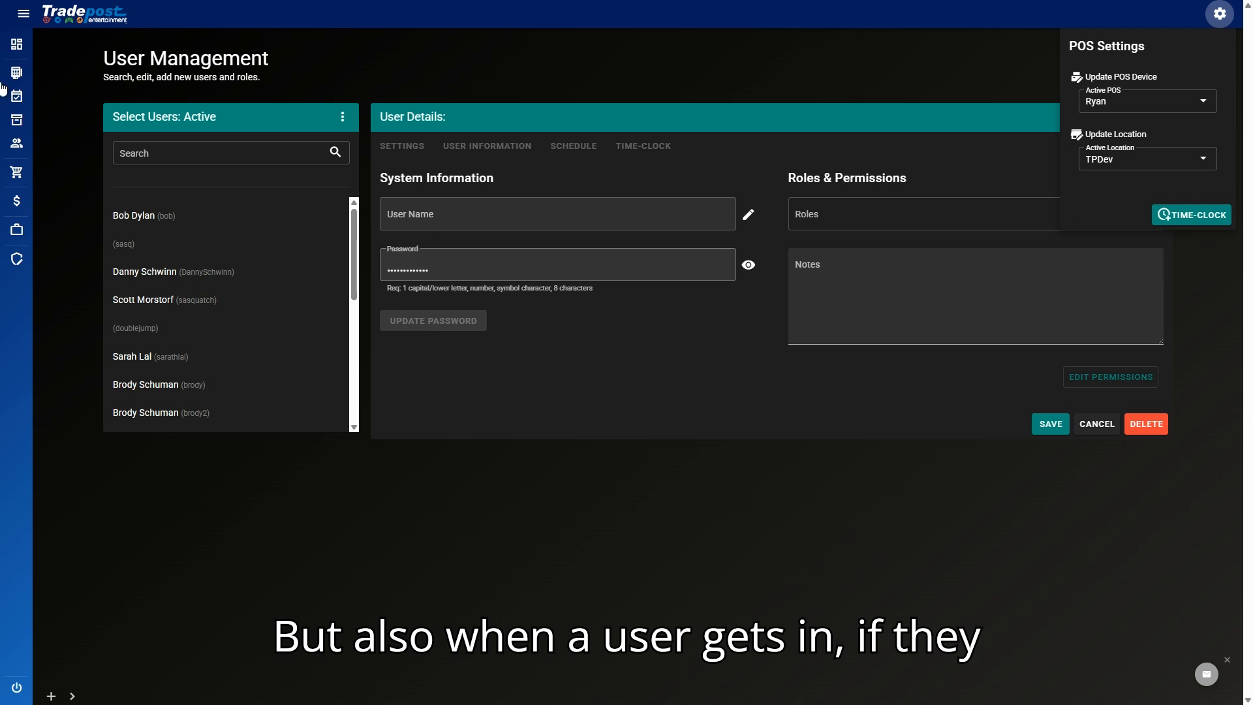
pyautogui.click(1194, 218)
# Step: Enter the second user's username and password in the Clock In/Out dialog
pyautogui.click(650, 330)
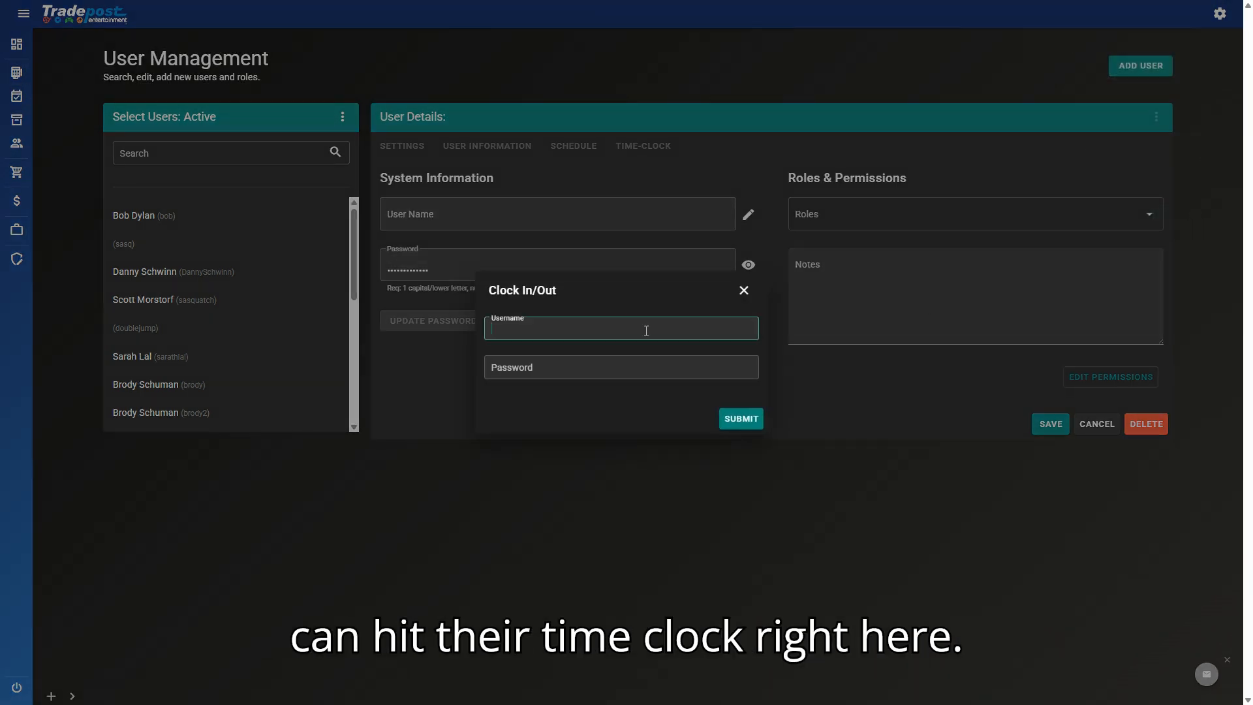
pyautogui.write('sa')
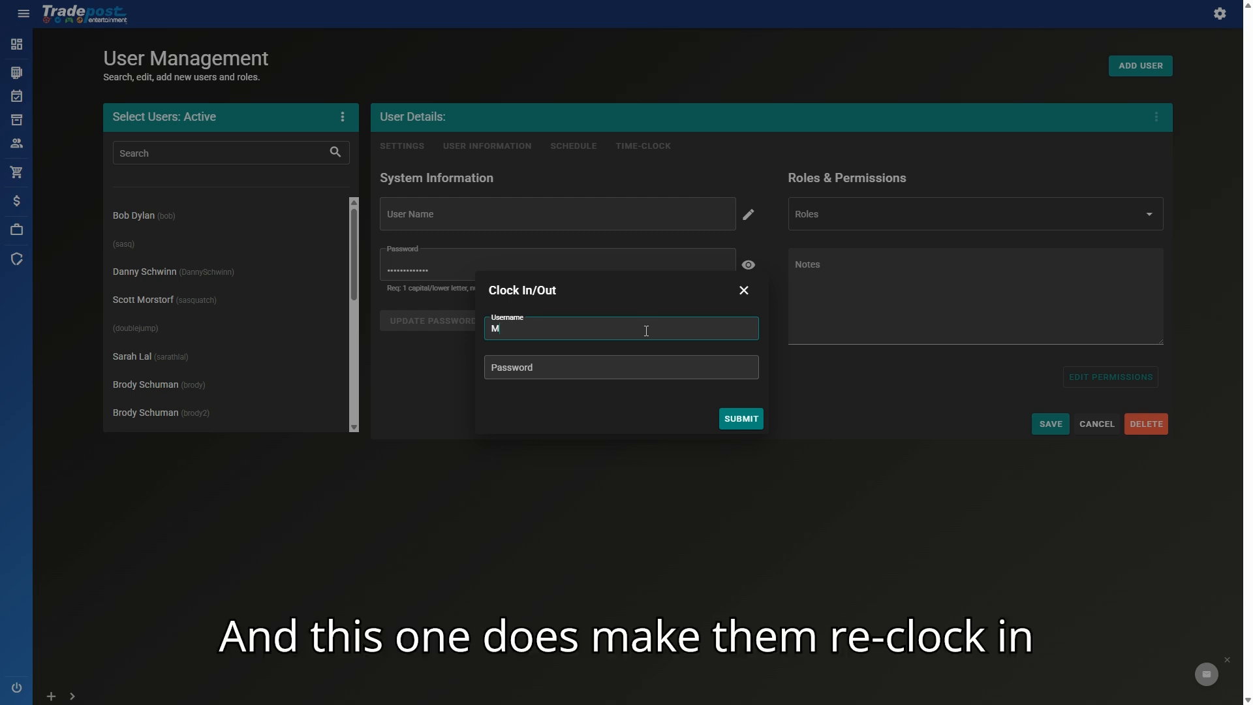
pyautogui.press('BackSpace')
pyautogui.press('BackSpace')
pyautogui.write('scottm')
pyautogui.press('Tab')
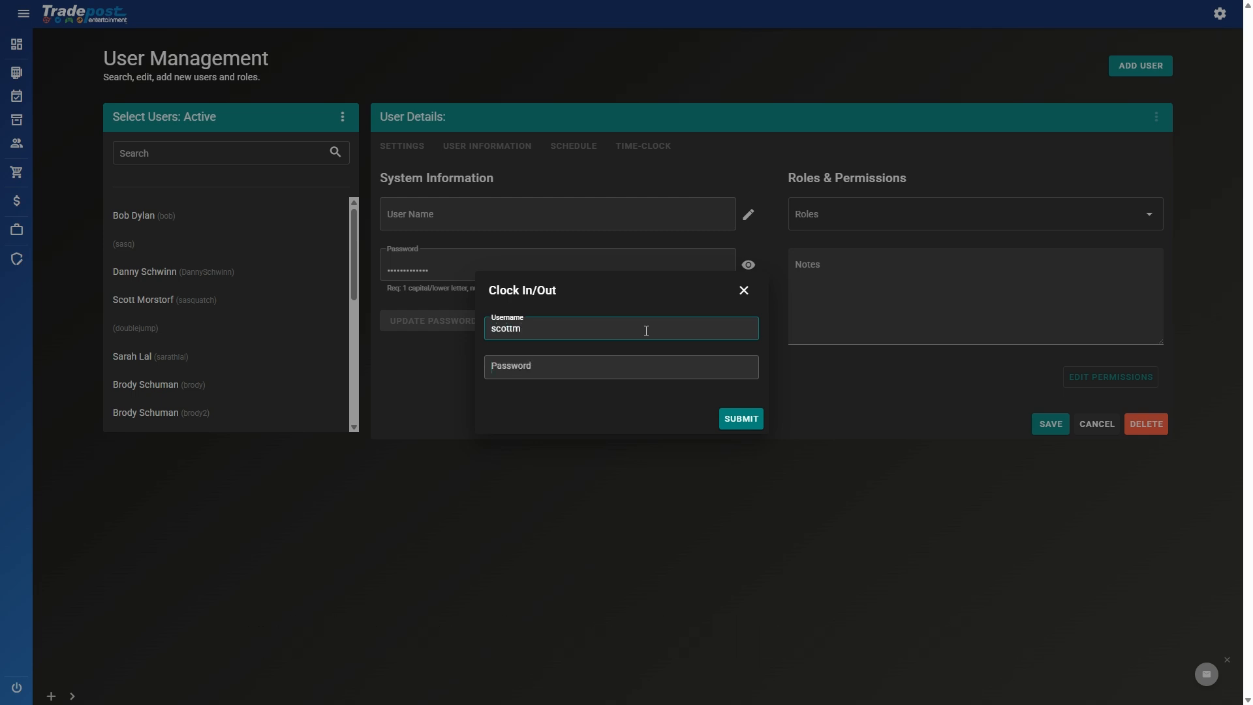
pyautogui.write('******')
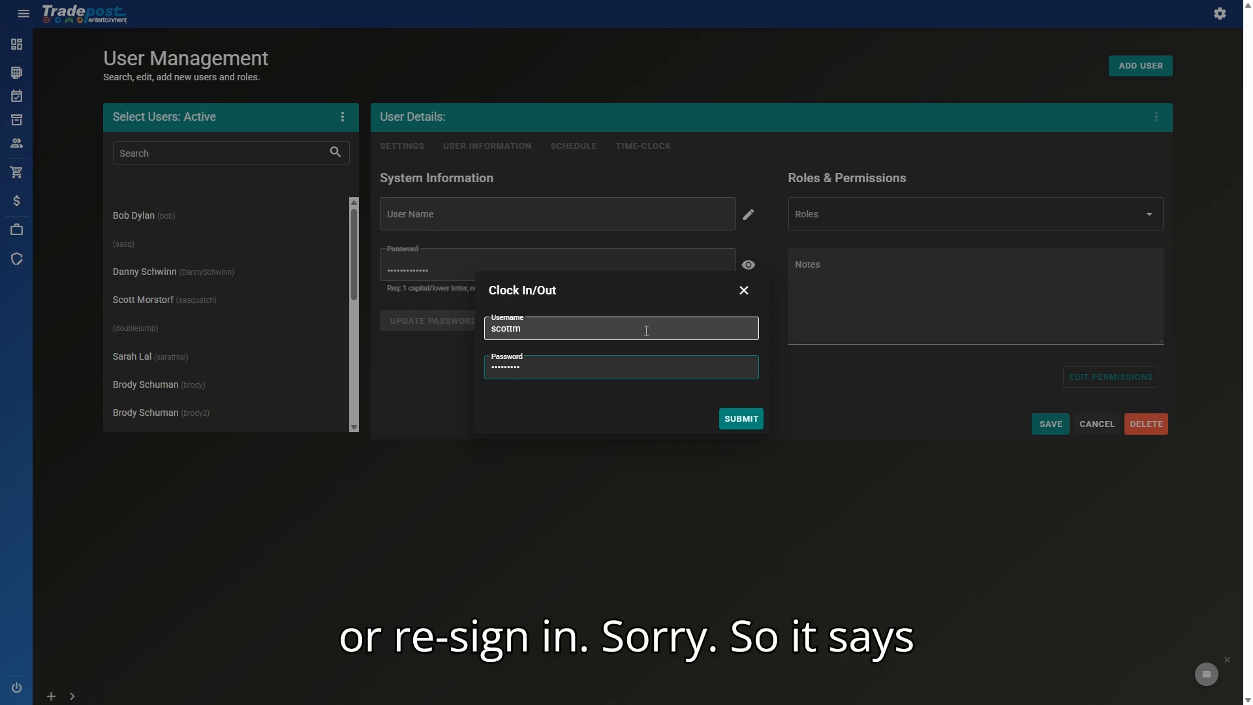
pyautogui.press('Return')
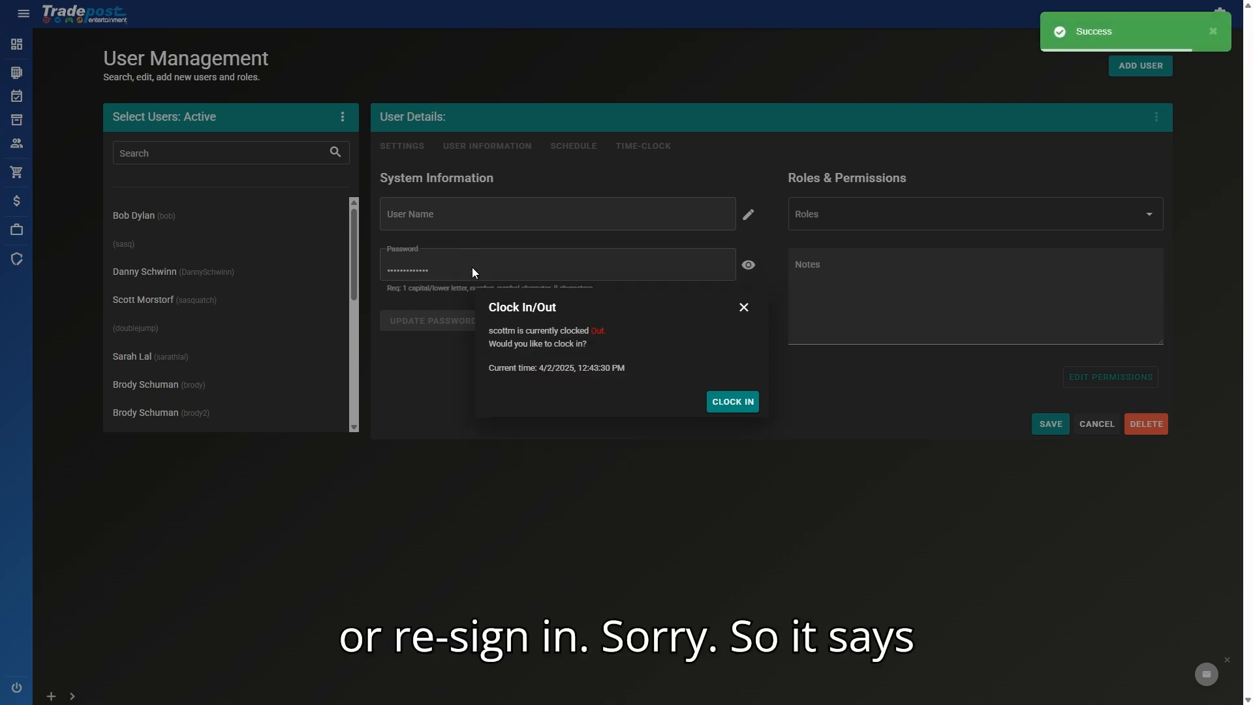
# Step: Review the clocked-out status and current time, then clock the user in
pyautogui.moveTo(492, 327); pyautogui.dragTo(607, 334)
pyautogui.click(608, 335)
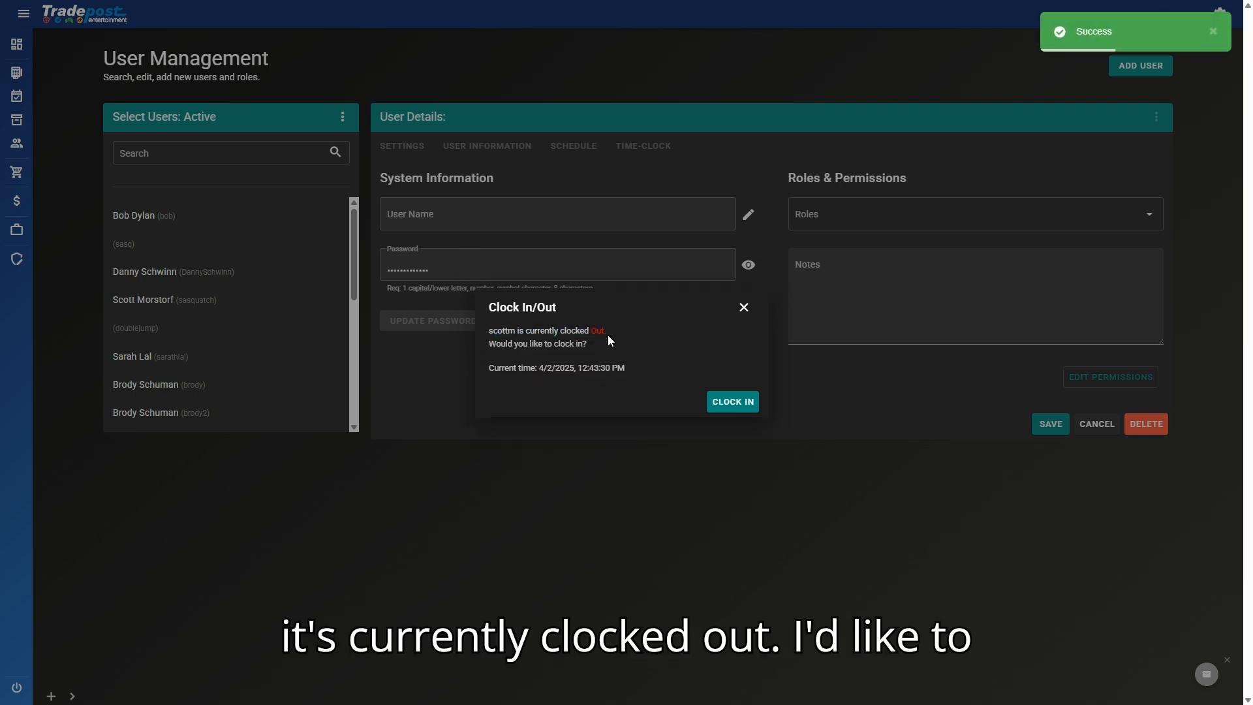
pyautogui.moveTo(530, 344); pyautogui.dragTo(587, 344)
pyautogui.moveTo(512, 363); pyautogui.dragTo(646, 375)
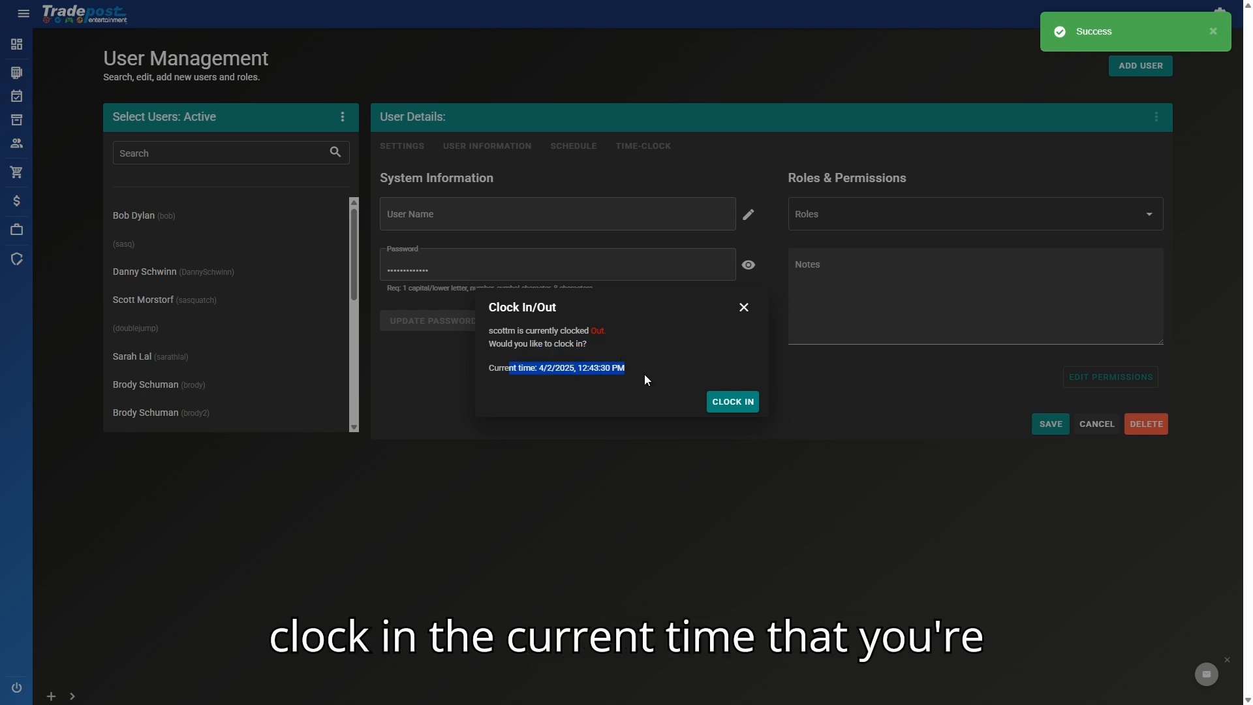
pyautogui.click(648, 376)
pyautogui.click(719, 400)
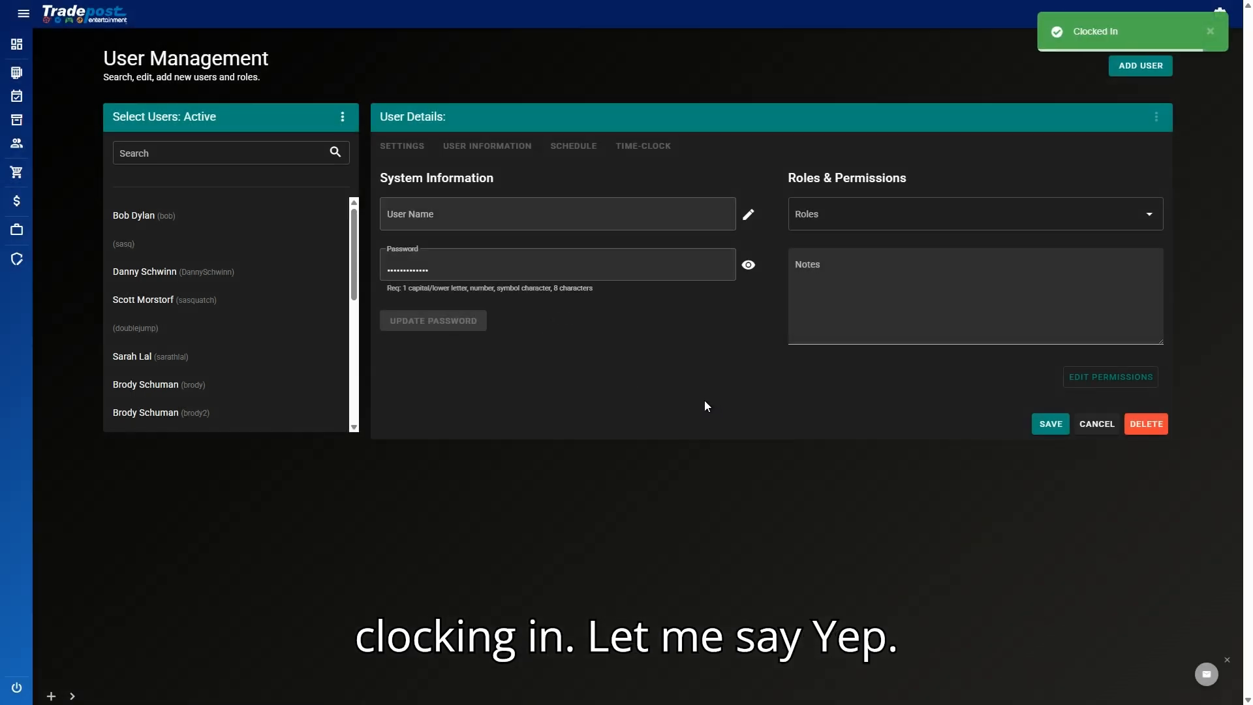
pyautogui.click(1218, 23)
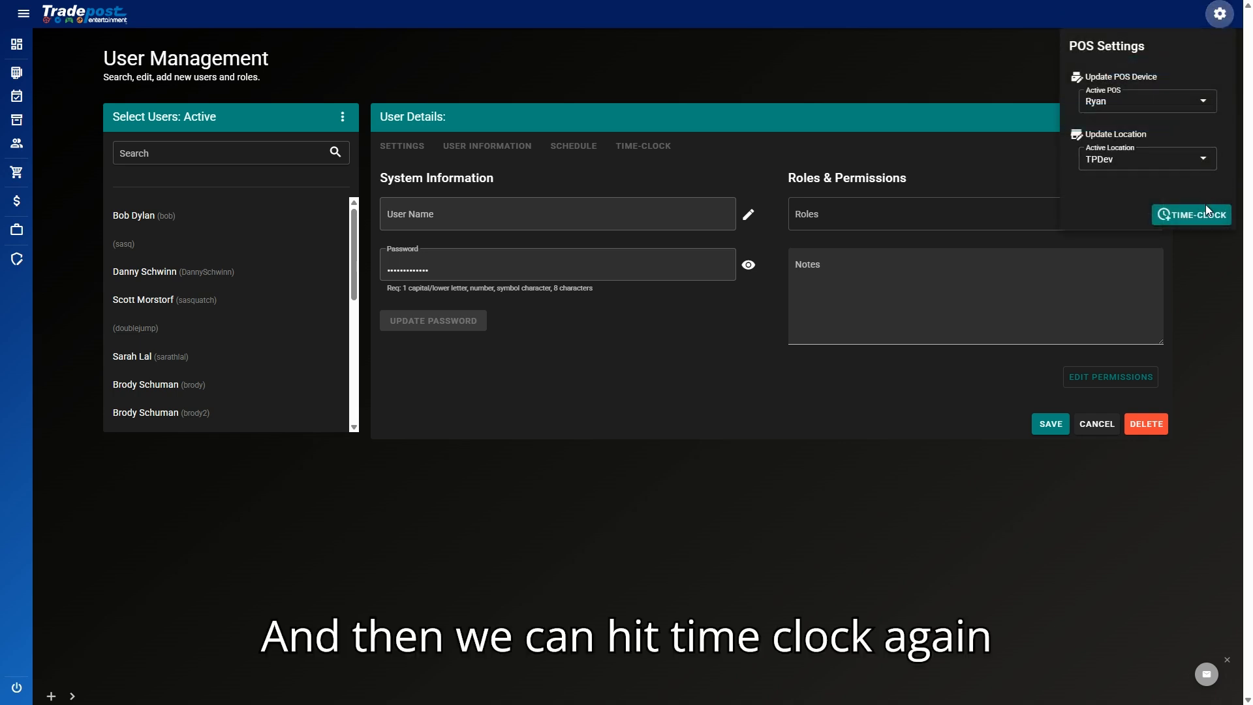
# Step: Re-enter the user's time-clock credentials, clock them out, and dismiss the Clocked Out notice
pyautogui.click(1188, 214)
pyautogui.click(547, 329)
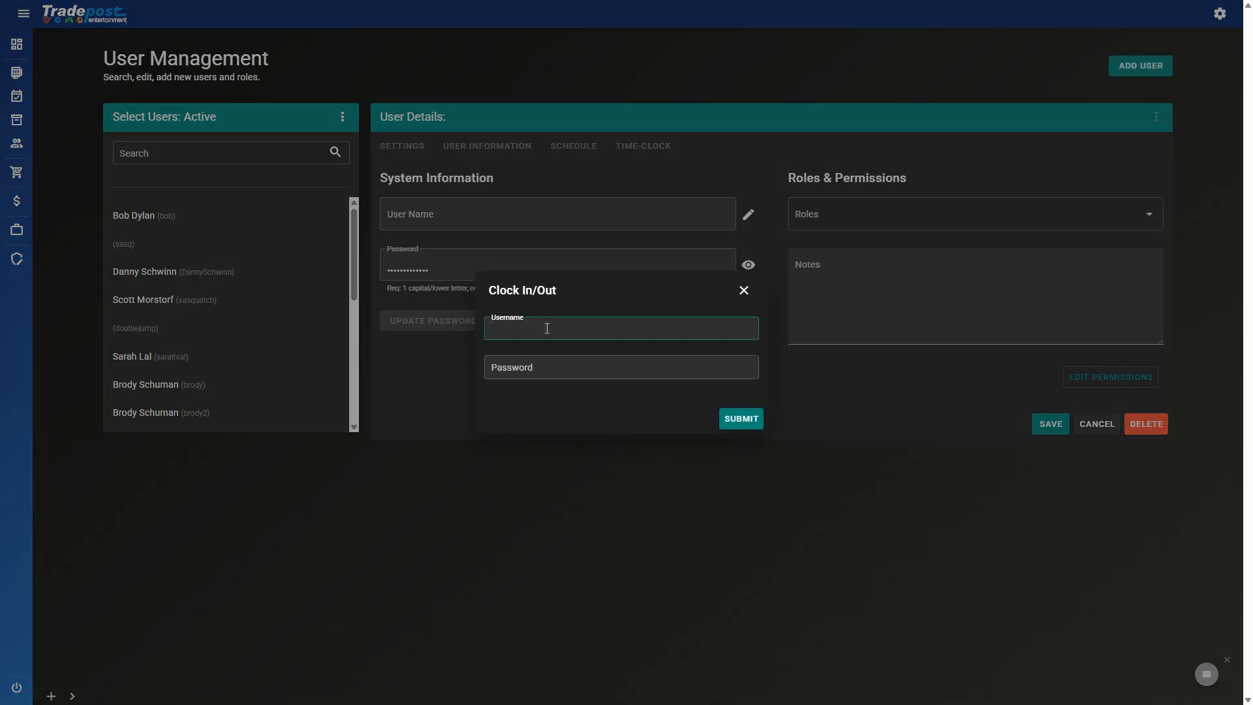
pyautogui.write('scottm')
pyautogui.press('Tab')
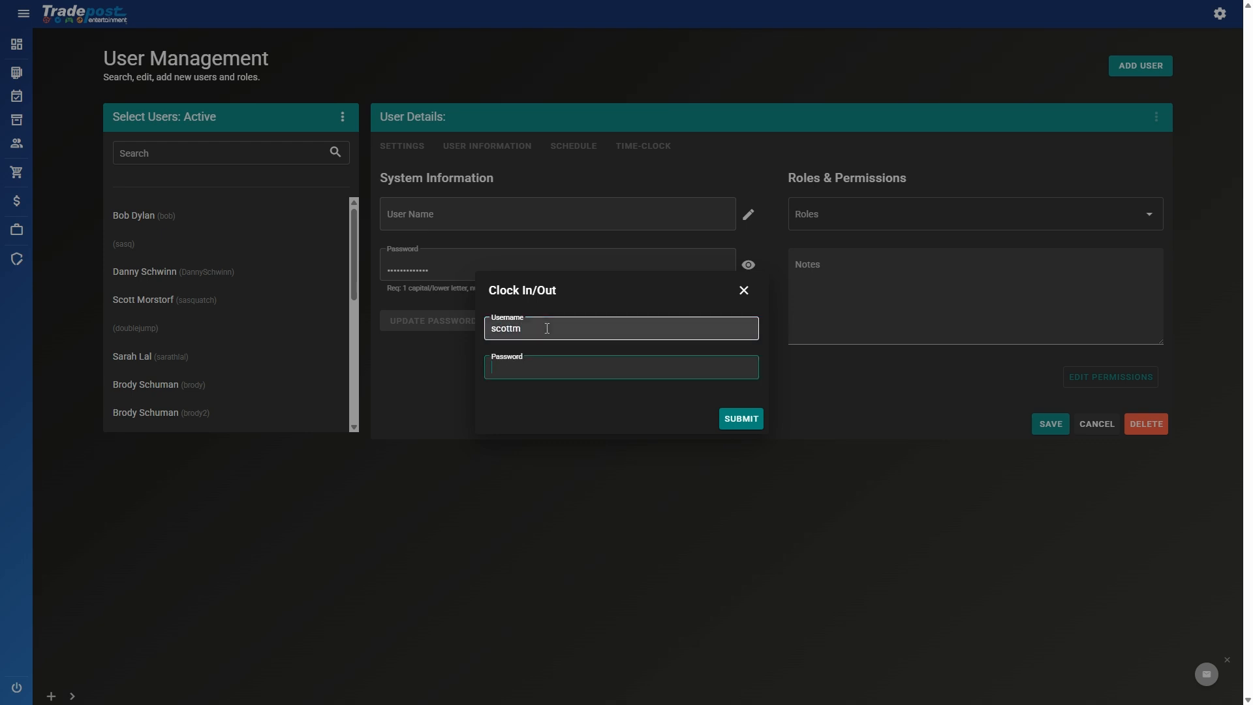
pyautogui.write('*********')
pyautogui.press('Return')
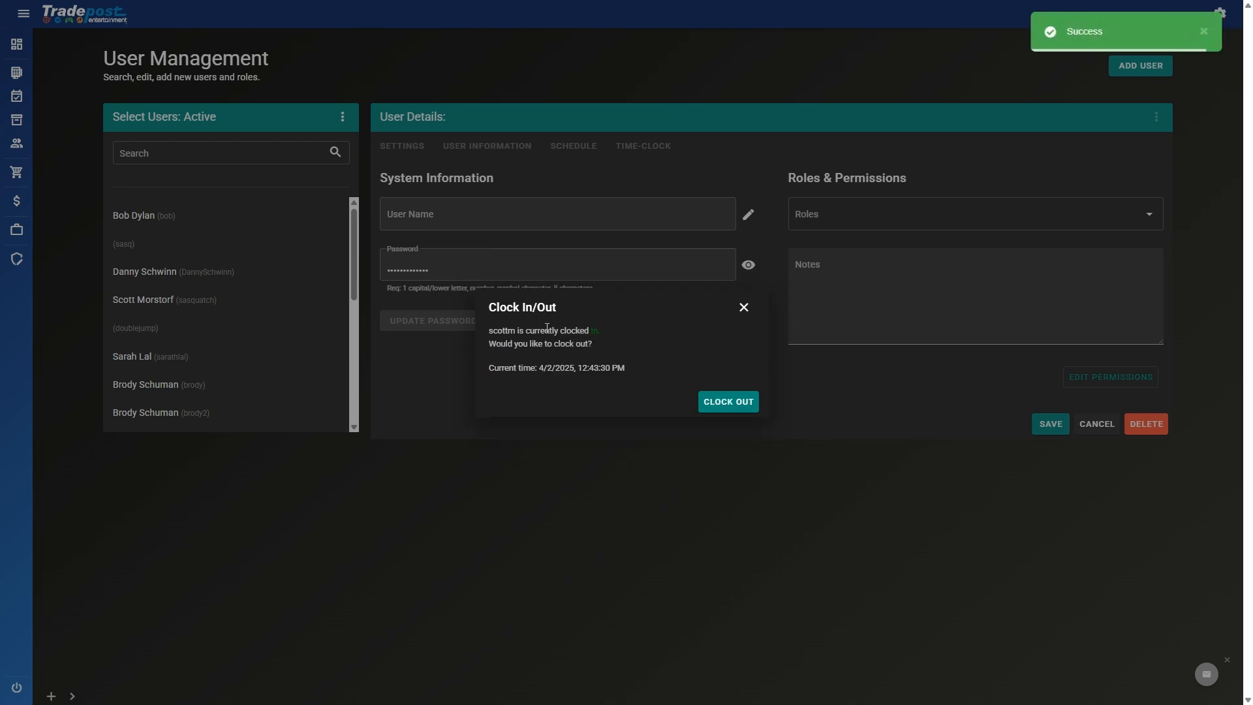
pyautogui.moveTo(547, 331); pyautogui.dragTo(666, 350)
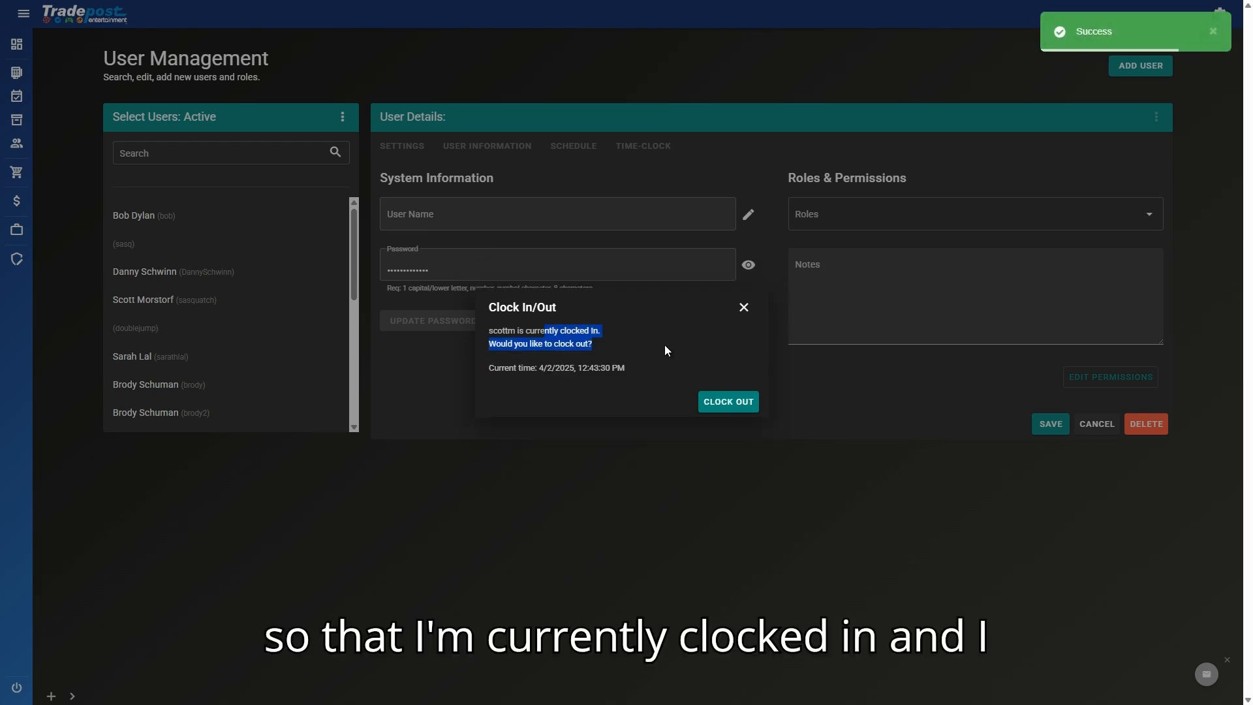
pyautogui.click(749, 399)
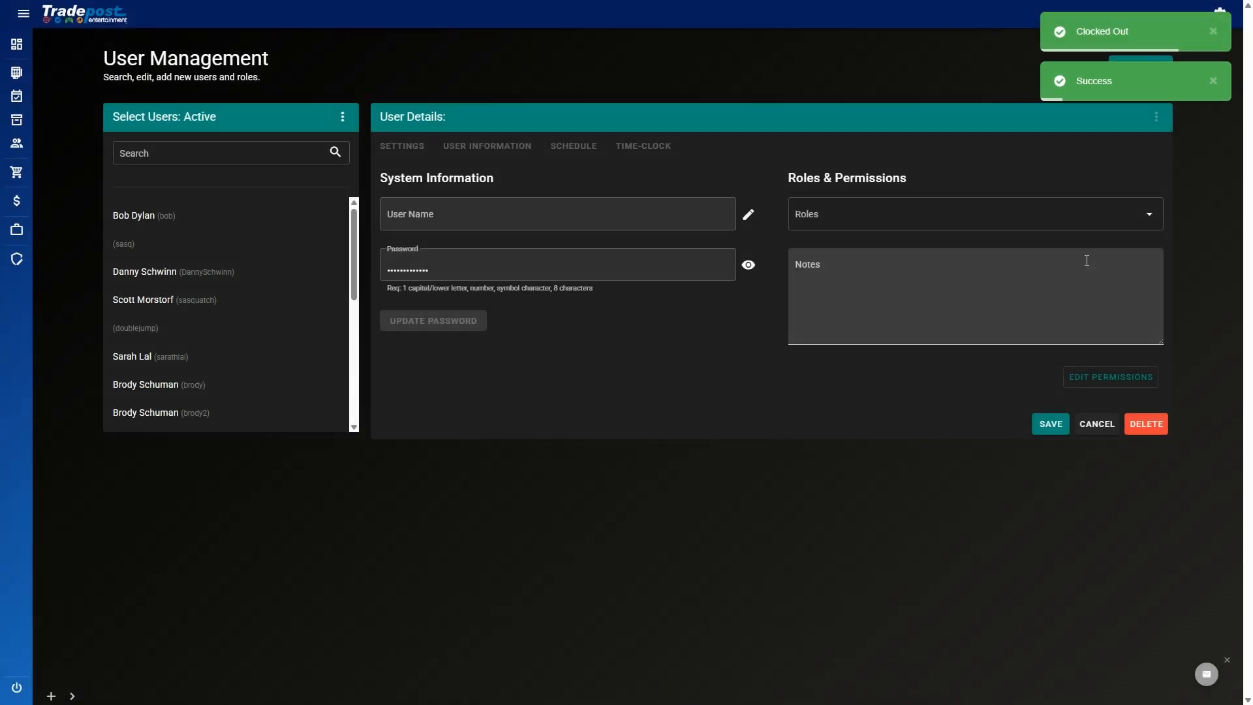
pyautogui.click(1213, 32)
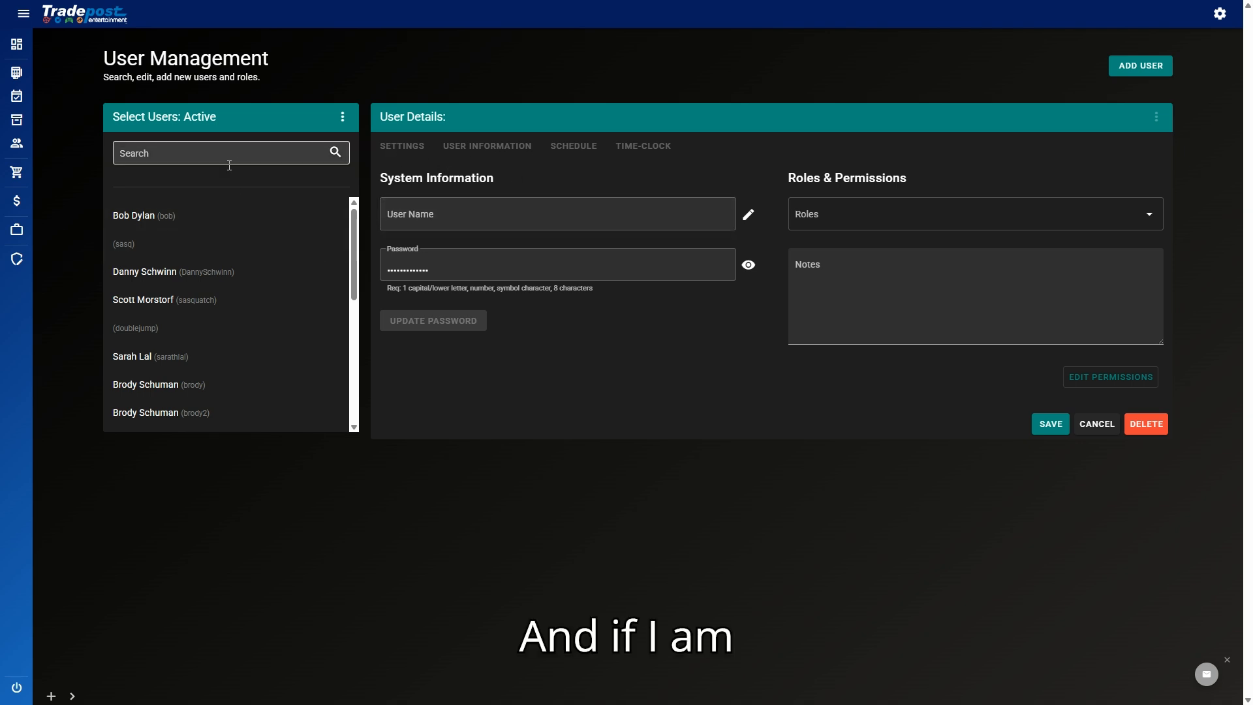
# Step: Search the user list for the admin user and open their Time Clock history
pyautogui.click(201, 160)
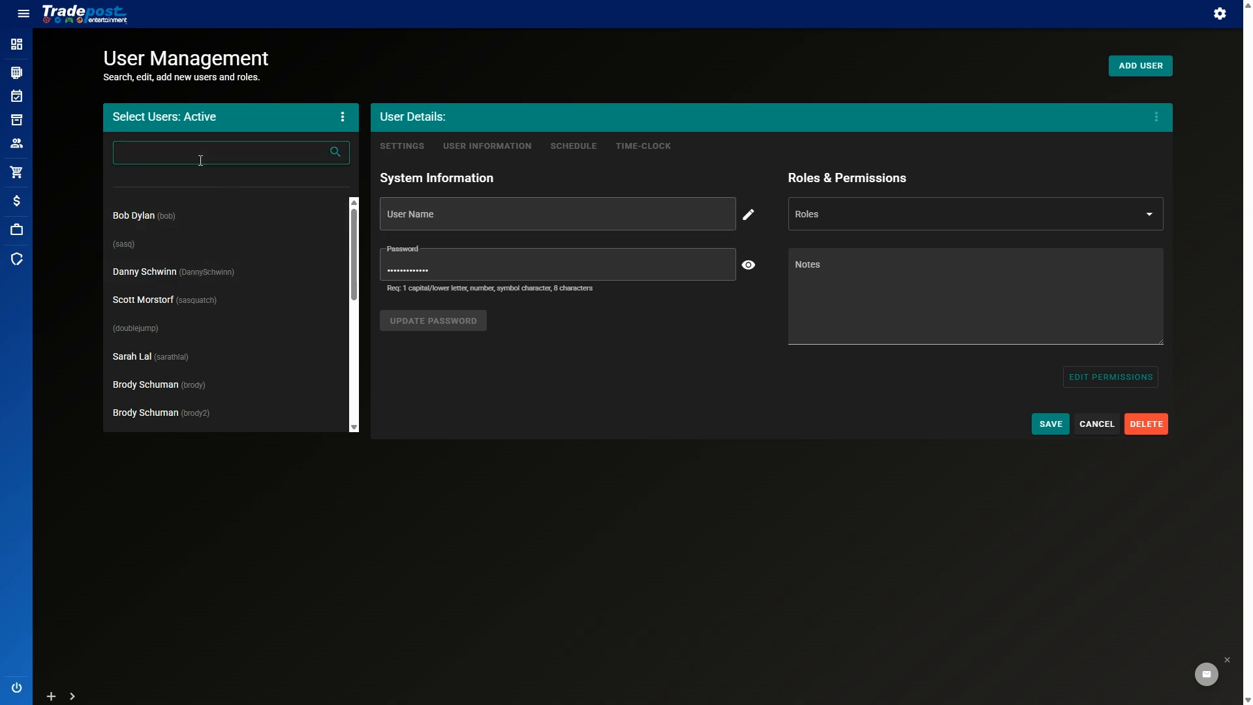
pyautogui.write('scott')
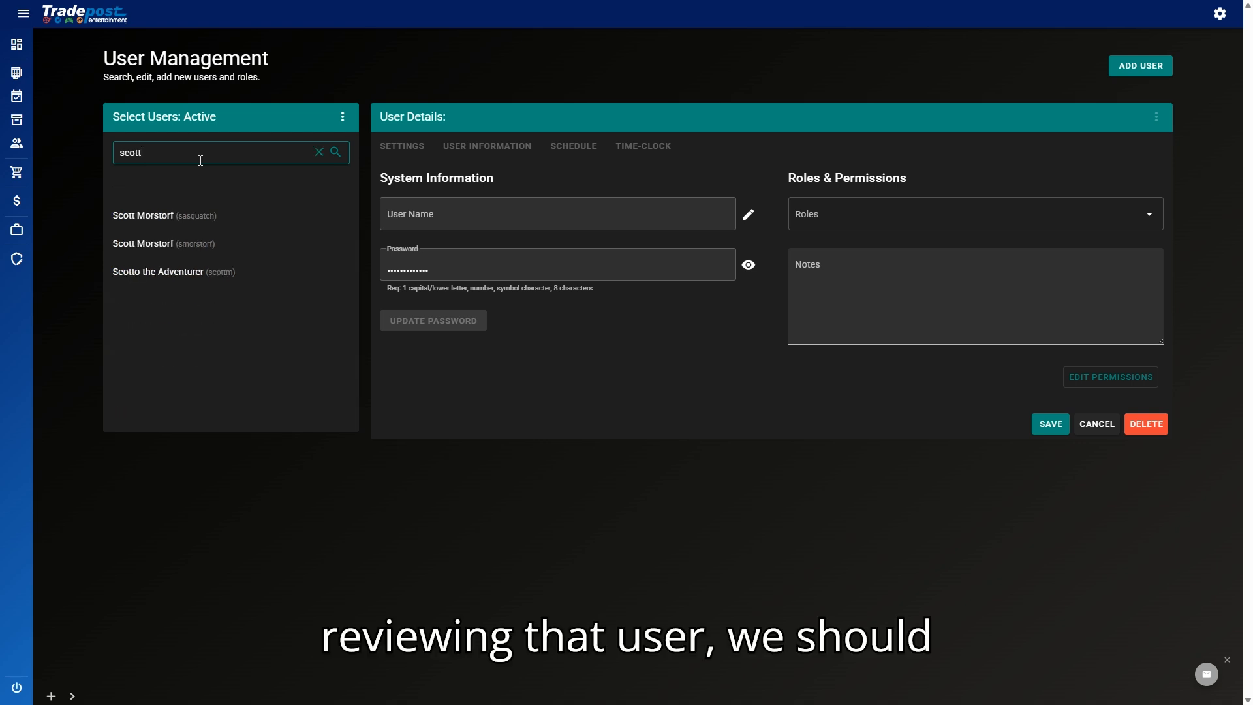
pyautogui.click(210, 272)
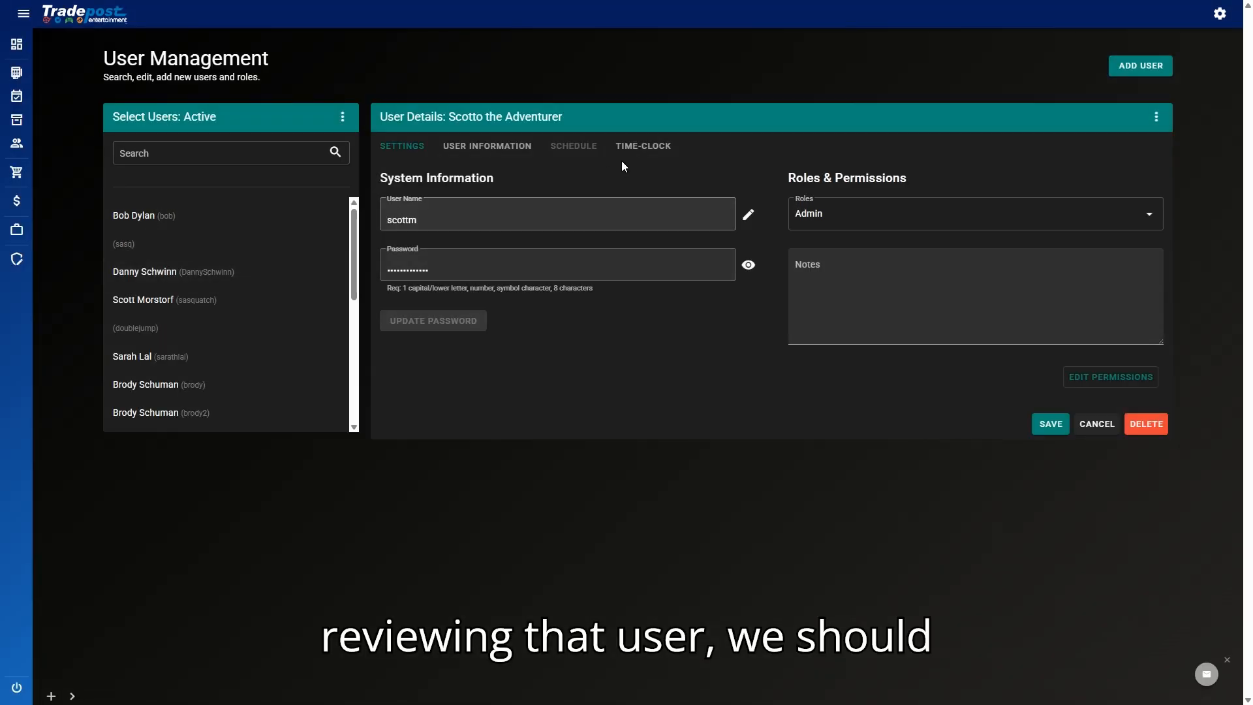
pyautogui.click(633, 156)
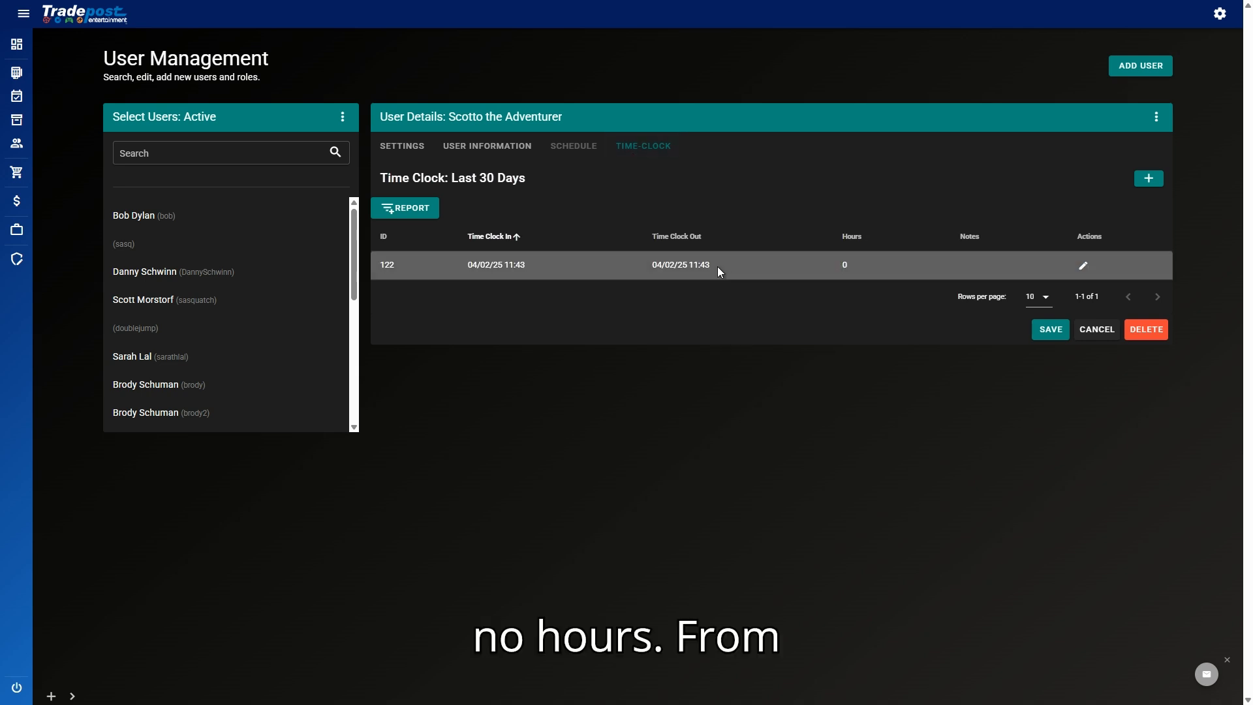
# Step: Review entry 122: clocked in and out at 04/02/25 11:43, 0 hours
pyautogui.moveTo(497, 266); pyautogui.dragTo(556, 281)
pyautogui.click(556, 280)
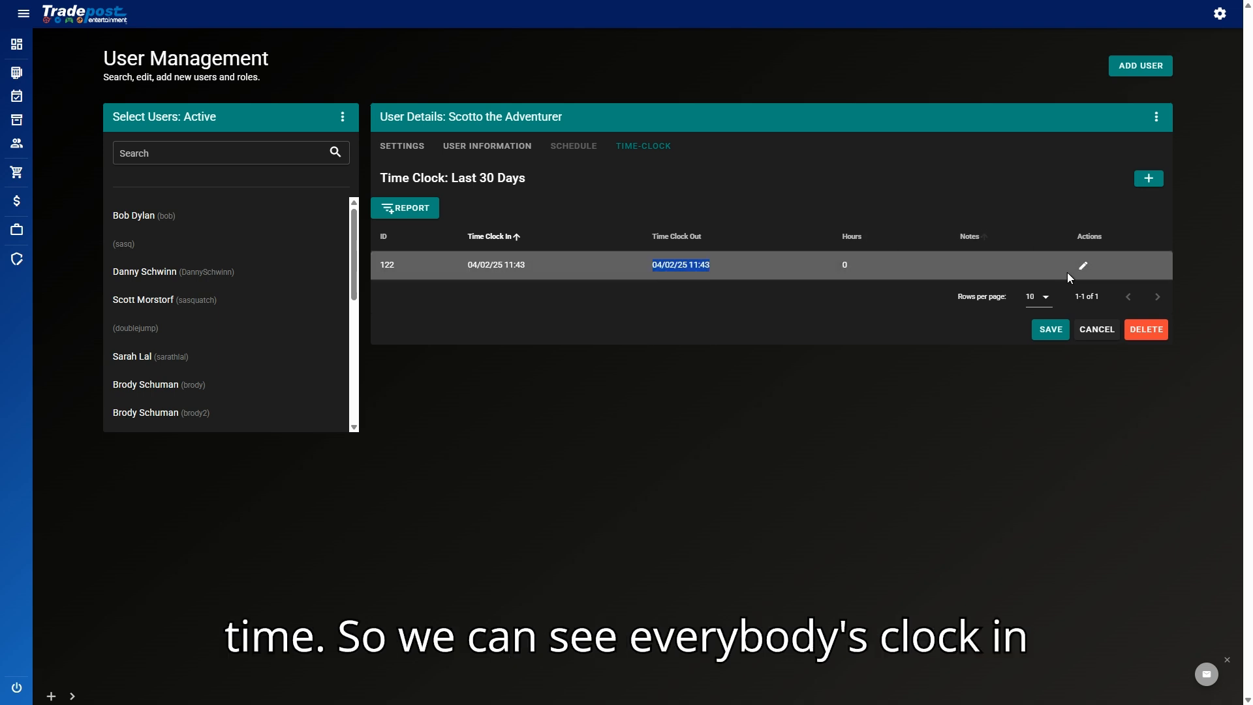
pyautogui.click(517, 258)
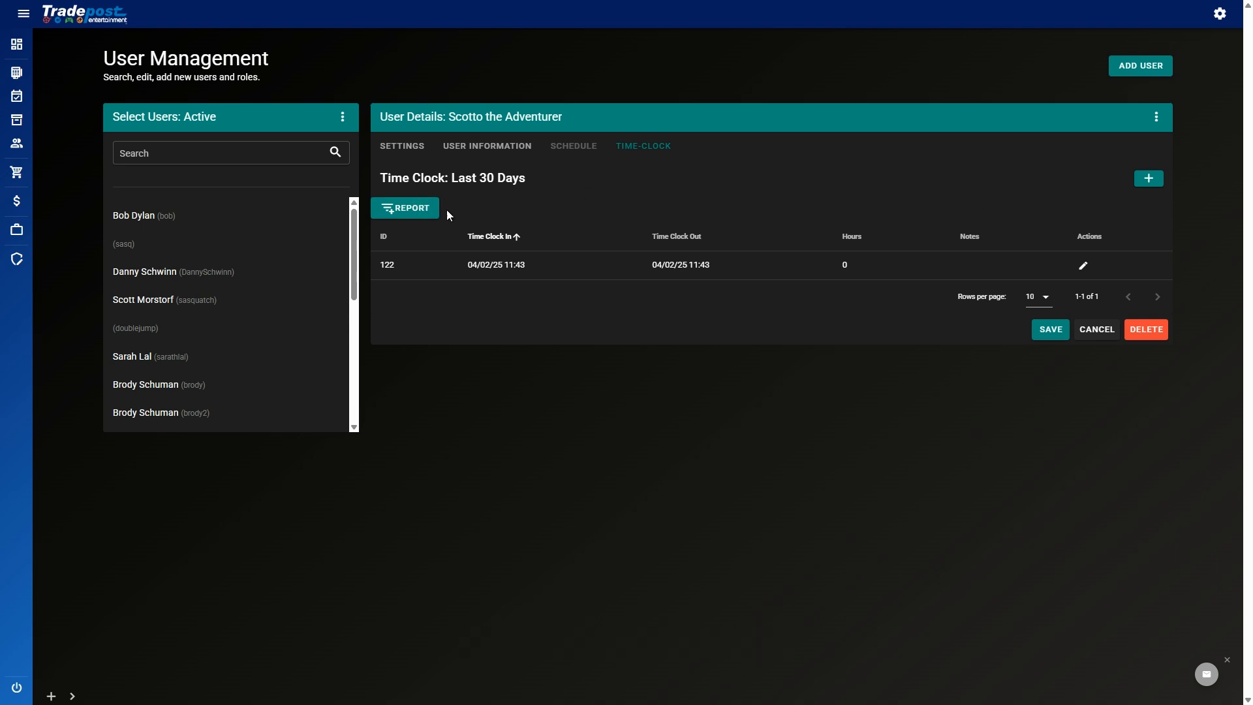
pyautogui.scroll(-5, 229, 372)
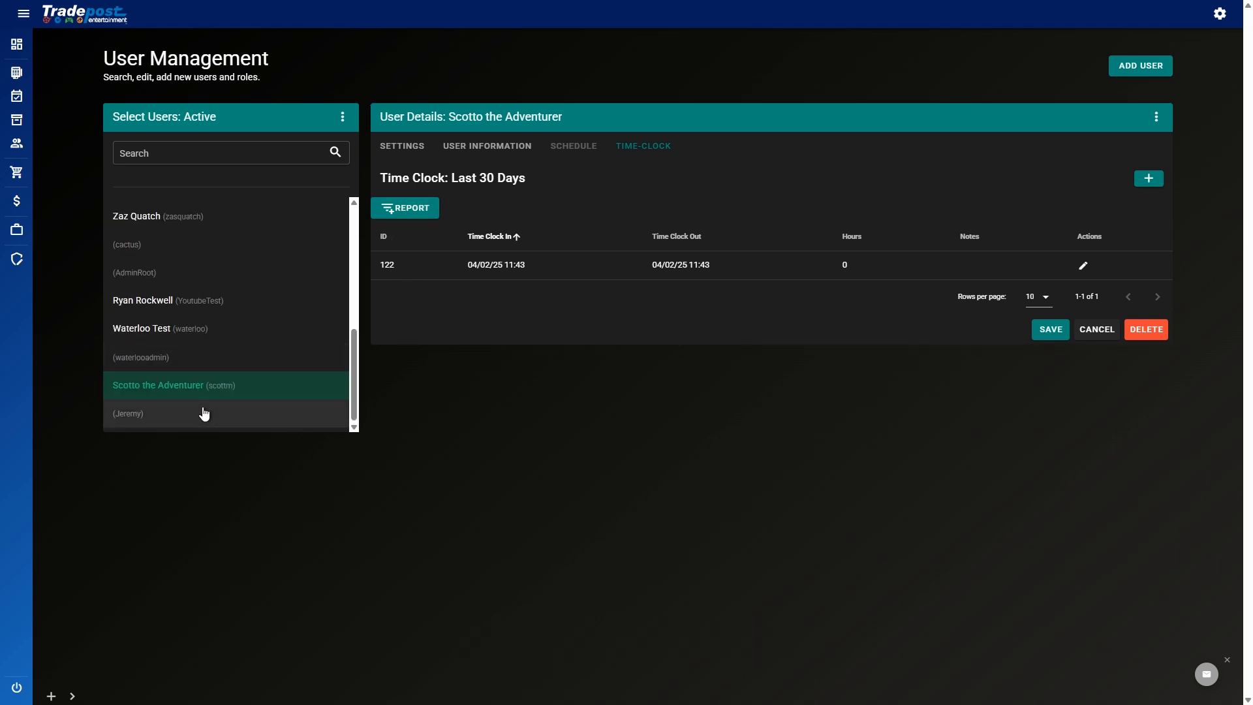
pyautogui.click(71, 696)
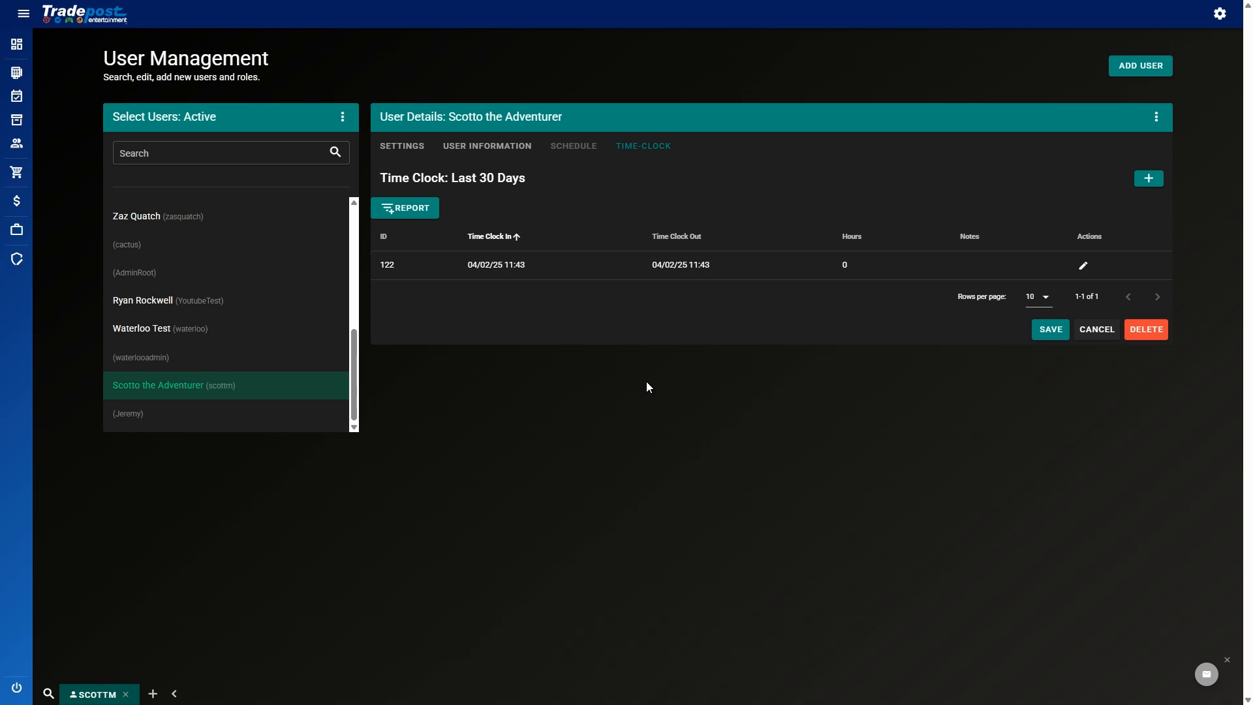
# Step: Close the user's session tab to log out, then select the Username field on the sign-in page
pyautogui.click(126, 694)
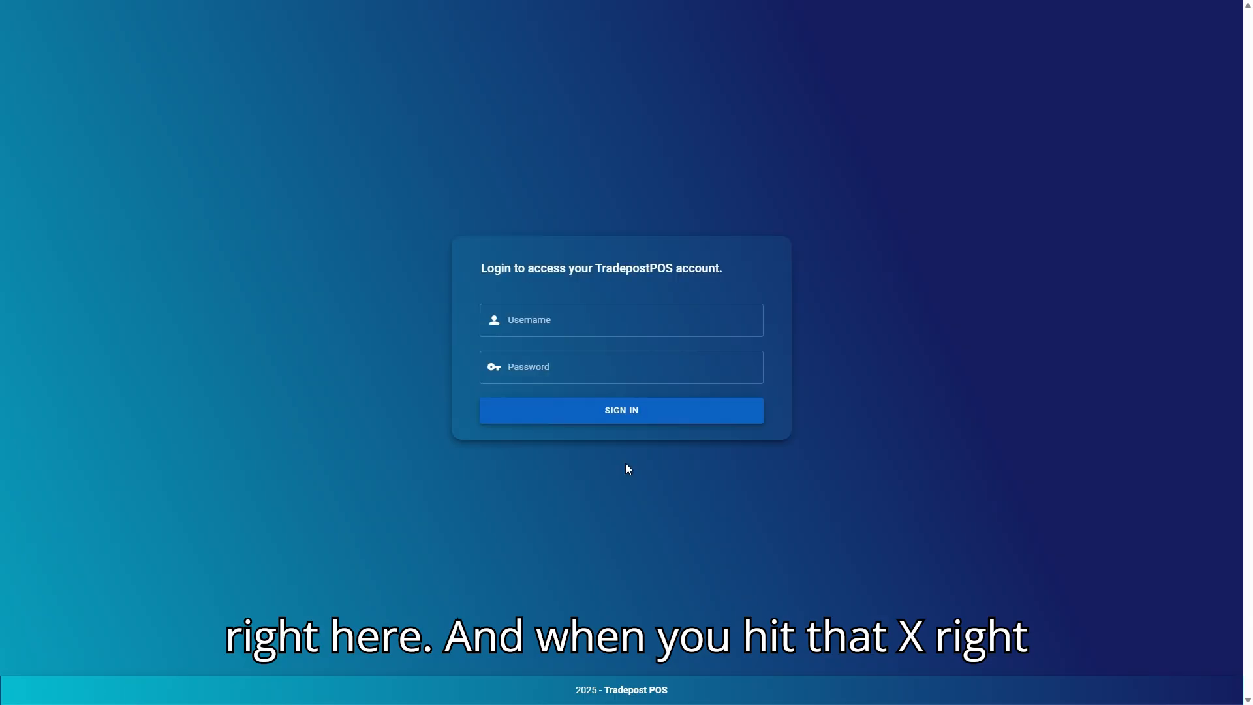
pyautogui.click(556, 320)
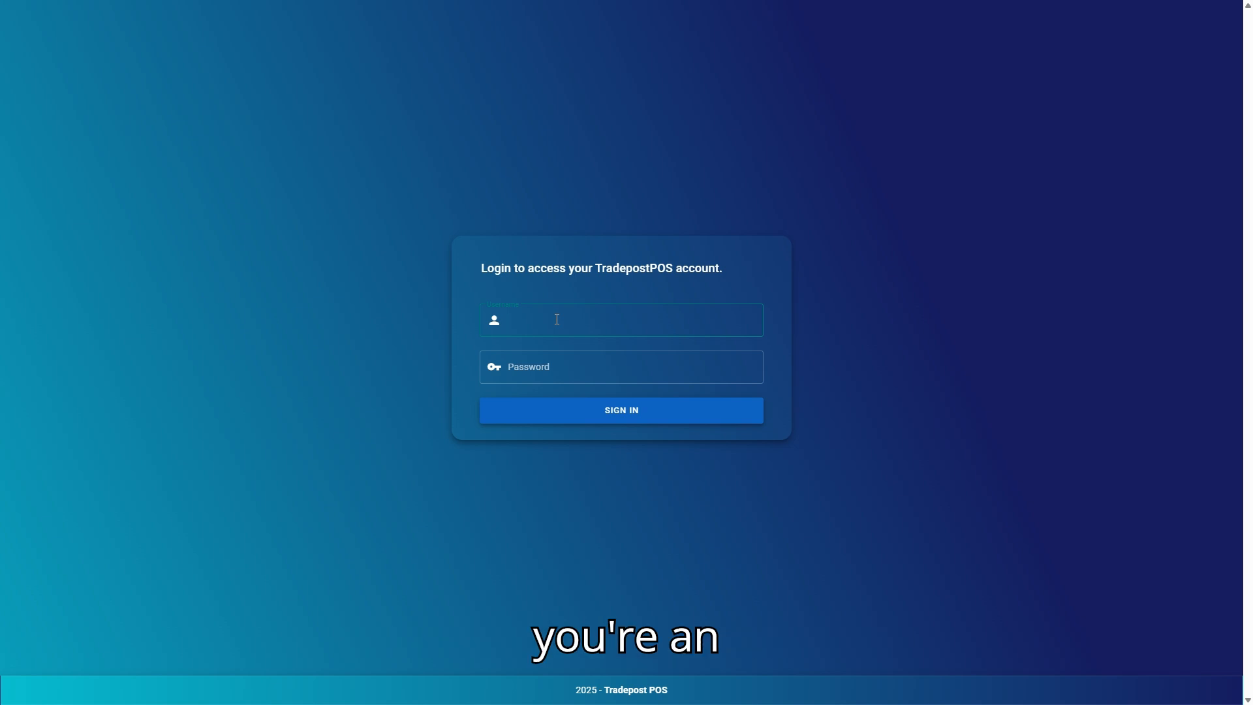